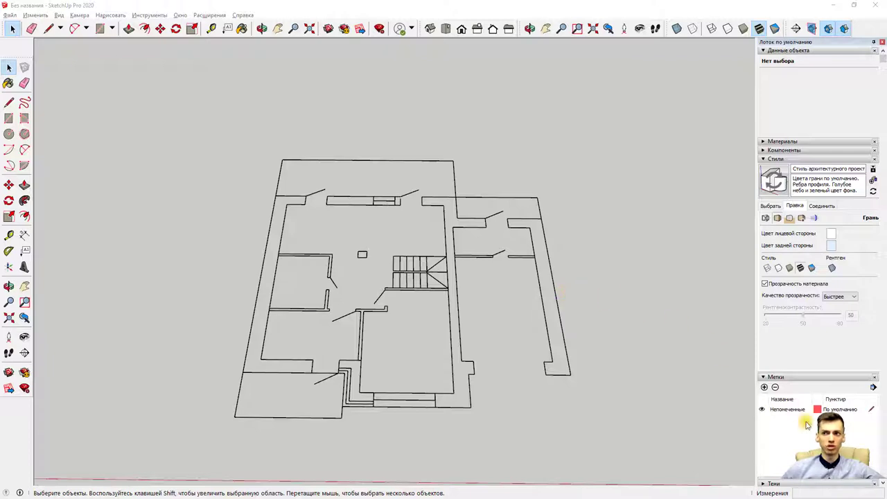
- Collapse the Styles and Entity Info panels so Tags sits near the top, and zoom into the plan
{"action": "left_click", "coordinate": [777, 158]}
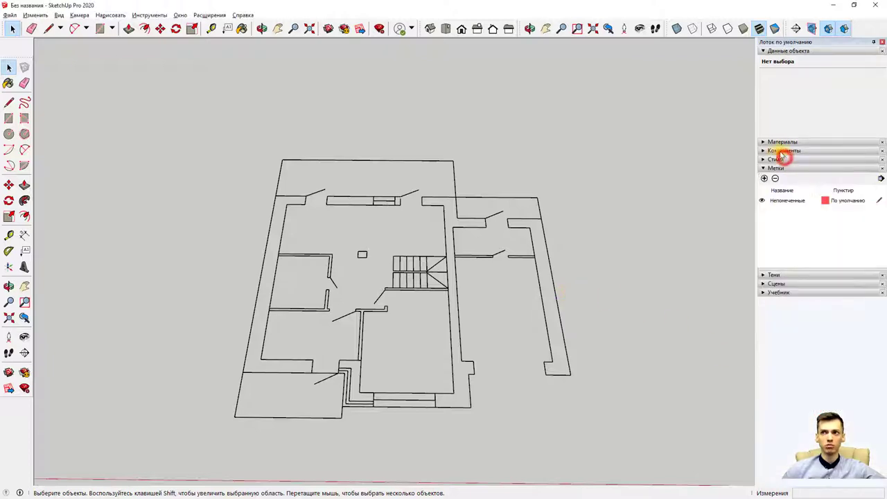
{"action": "left_click", "coordinate": [796, 52]}
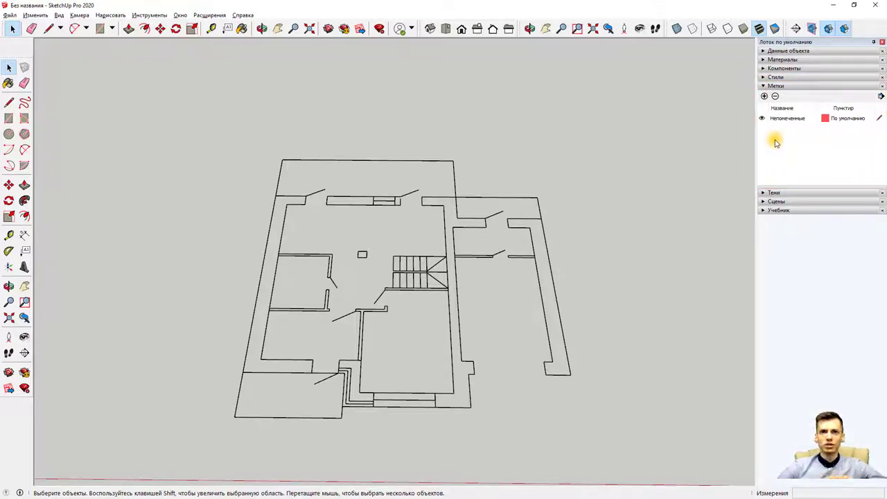
{"action": "scroll", "coordinate": [329, 422], "scroll_direction": "up", "scroll_amount": 2}
{"action": "scroll", "coordinate": [349, 415], "scroll_direction": "up", "scroll_amount": 3}
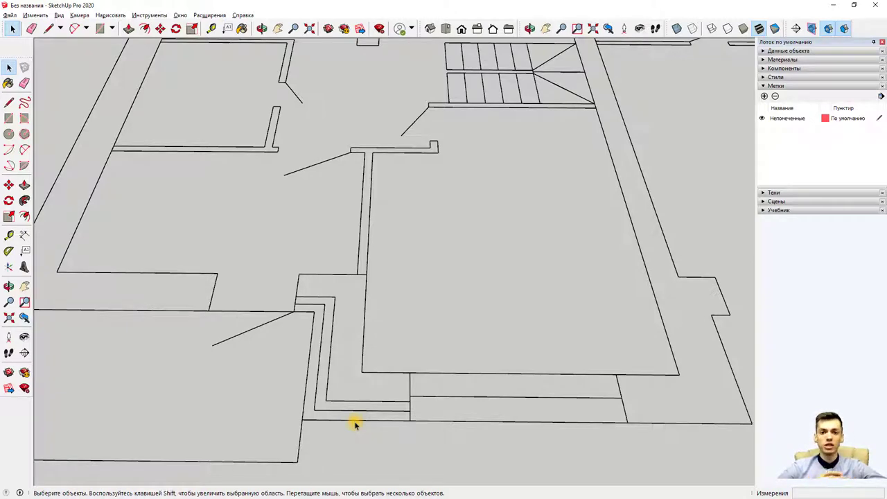
- Add two new tags named чертеж and лестница
{"action": "left_click", "coordinate": [765, 97]}
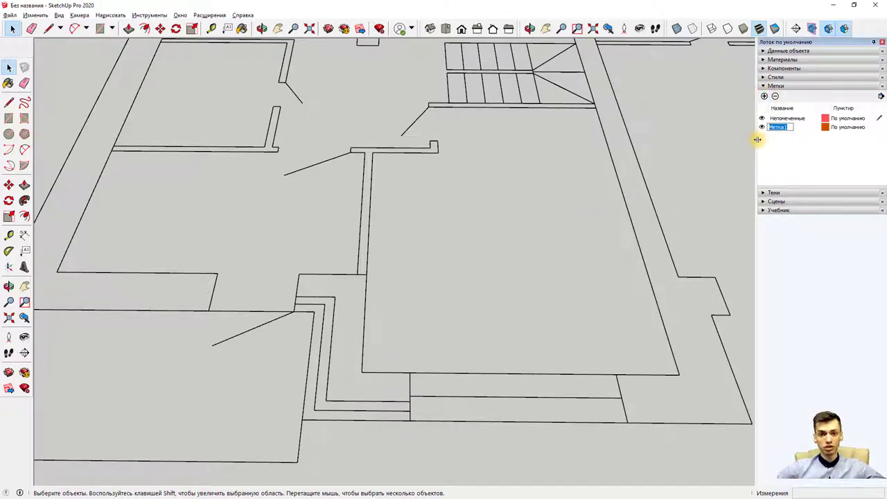
{"action": "type", "text": "с"}
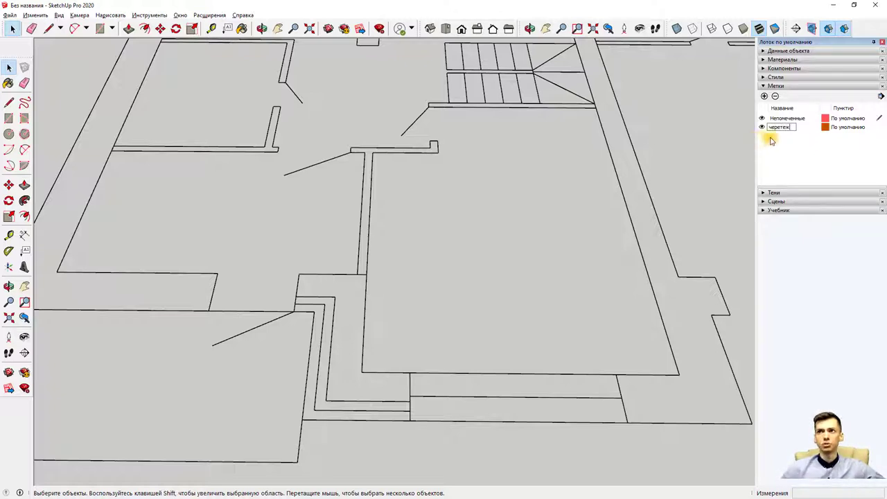
{"action": "left_click", "coordinate": [764, 96]}
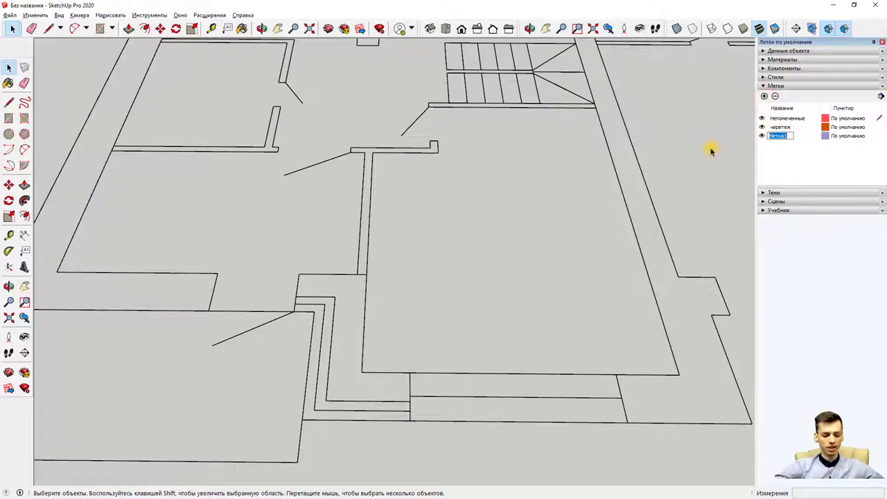
{"action": "type", "text": "лестниц"}
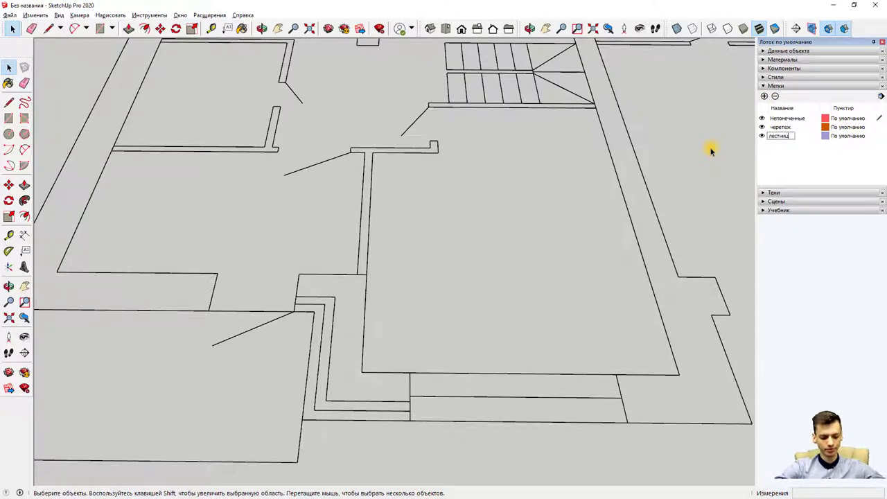
{"action": "type", "text": "а"}
{"action": "key", "text": "Return"}
- Delete the doubled inner lines at the bottom of the corridor
{"action": "scroll", "coordinate": [426, 367], "scroll_direction": "down", "scroll_amount": 2}
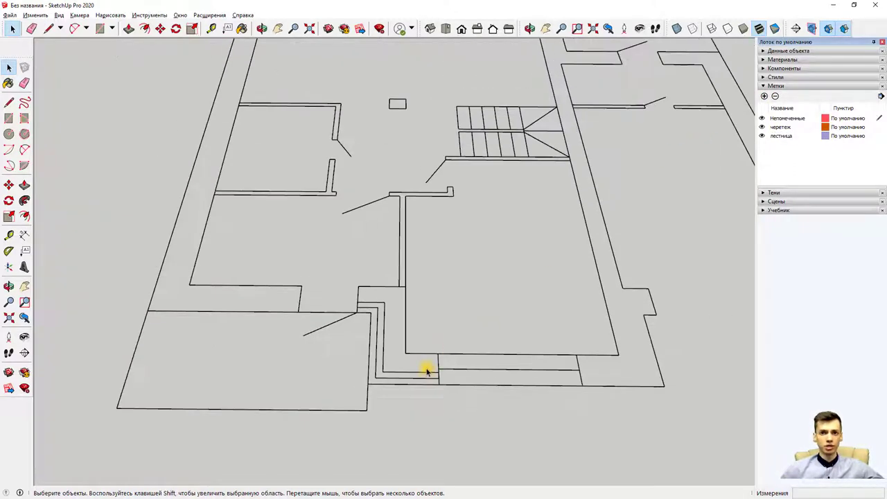
{"action": "scroll", "coordinate": [434, 371], "scroll_direction": "down", "scroll_amount": 1}
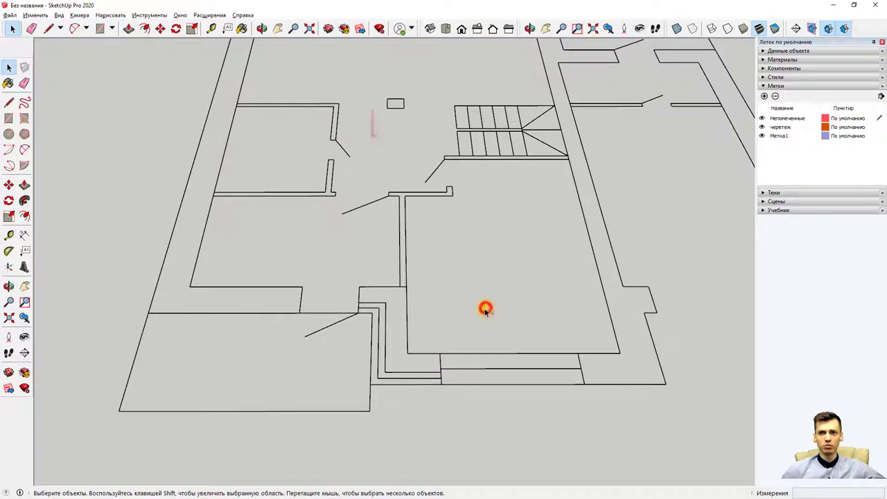
{"action": "left_click", "coordinate": [418, 379]}
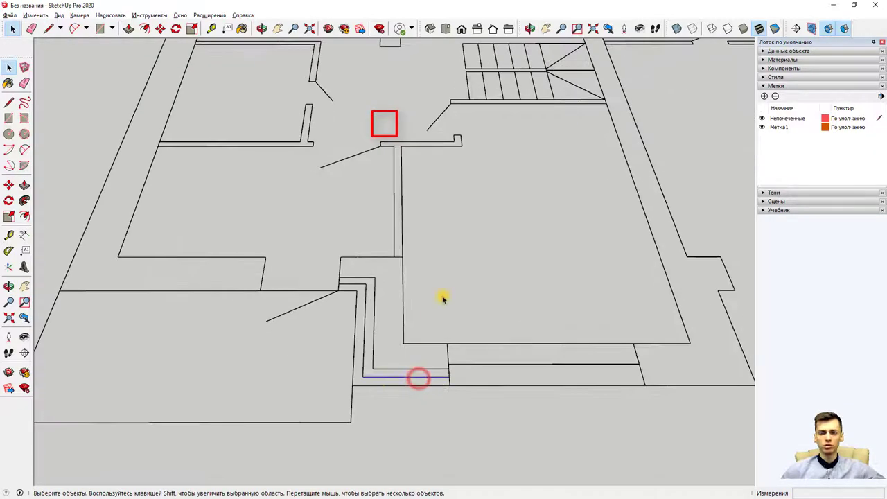
{"action": "left_click", "coordinate": [37, 14]}
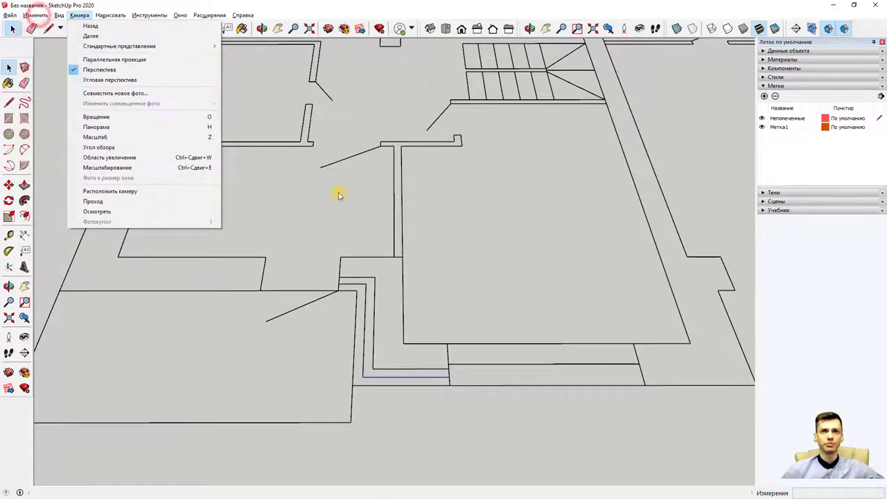
{"action": "left_click", "coordinate": [339, 211]}
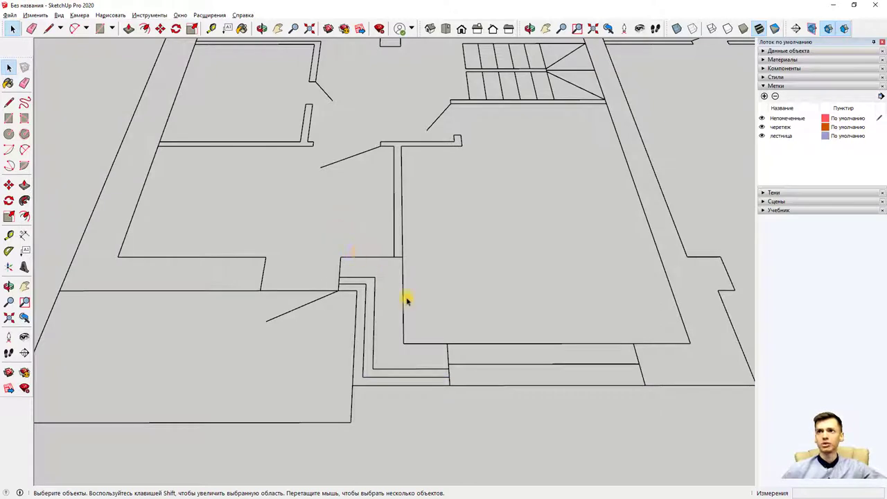
{"action": "scroll", "coordinate": [420, 372], "scroll_direction": "up", "scroll_amount": 2}
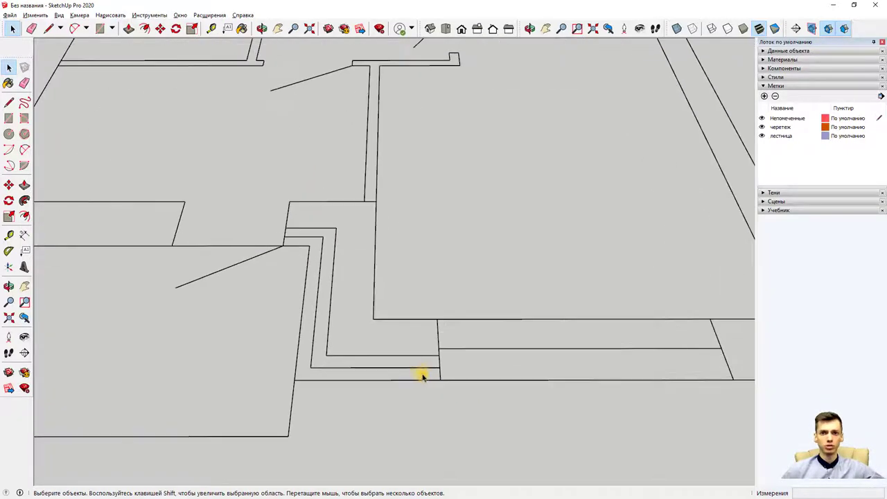
{"action": "left_click", "coordinate": [382, 377]}
{"action": "key", "text": "Delete"}
- Delete the inner vertical and short horizontal lines inside the corridor
{"action": "scroll", "coordinate": [343, 339], "scroll_direction": "down", "scroll_amount": 2}
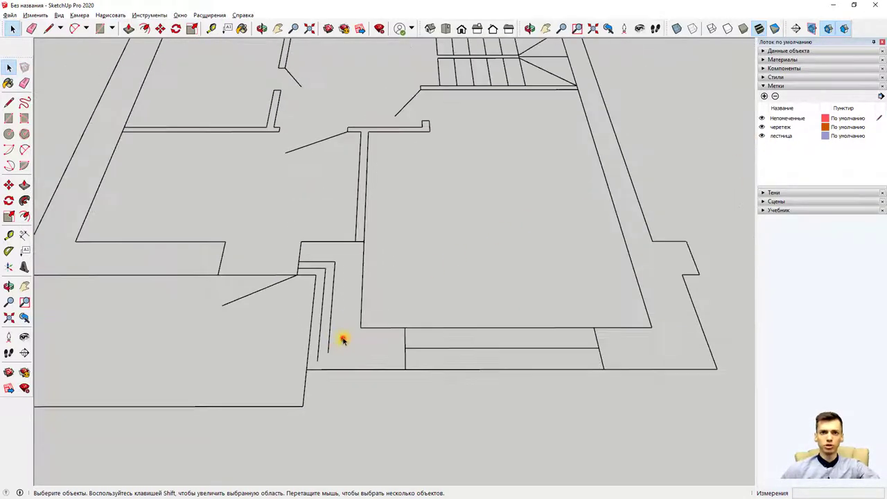
{"action": "left_click", "coordinate": [340, 337]}
{"action": "key", "text": "Delete"}
{"action": "left_click", "coordinate": [326, 269]}
{"action": "key", "text": "Delete"}
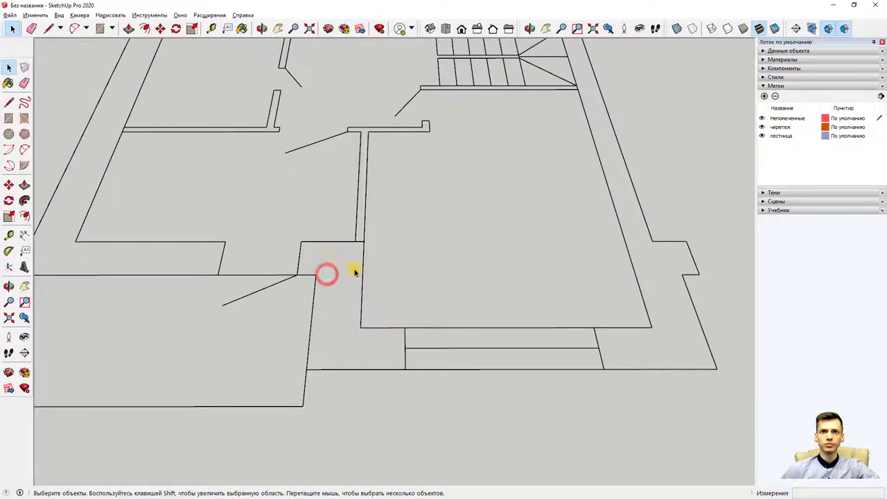
{"action": "scroll", "coordinate": [388, 274], "scroll_direction": "down", "scroll_amount": 2}
{"action": "scroll", "coordinate": [427, 288], "scroll_direction": "down", "scroll_amount": 2}
{"action": "scroll", "coordinate": [429, 288], "scroll_direction": "down", "scroll_amount": 2}
{"action": "scroll", "coordinate": [458, 243], "scroll_direction": "down", "scroll_amount": 1}
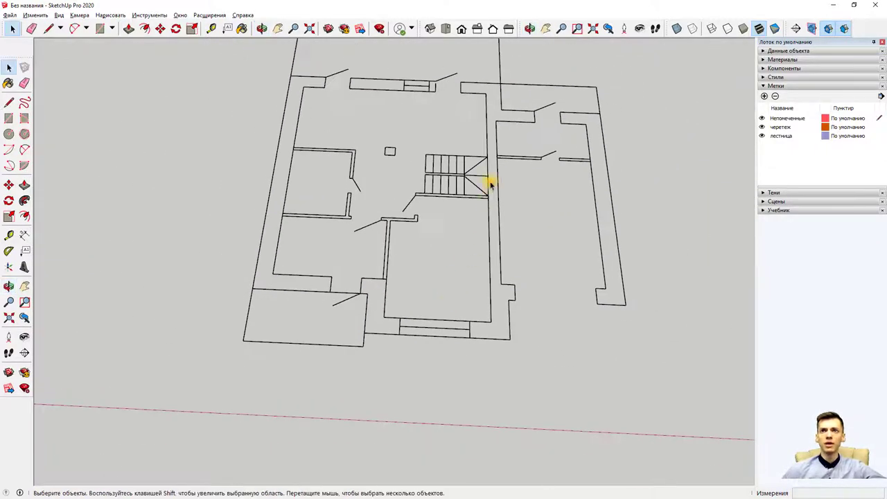
{"action": "scroll", "coordinate": [485, 181], "scroll_direction": "up", "scroll_amount": 3}
- Assign the staircase to the лестница tag and hide that tag
{"action": "scroll", "coordinate": [459, 138], "scroll_direction": "up", "scroll_amount": 2}
{"action": "left_click", "coordinate": [487, 258]}
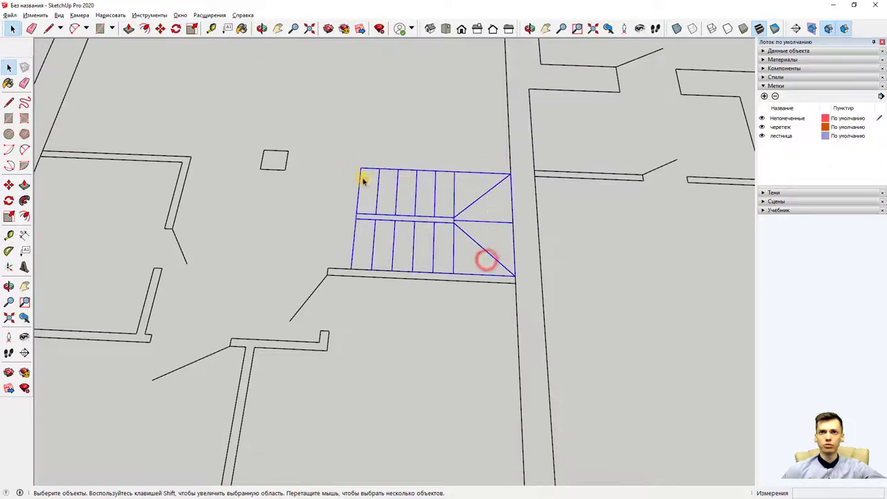
{"action": "left_click", "coordinate": [783, 51]}
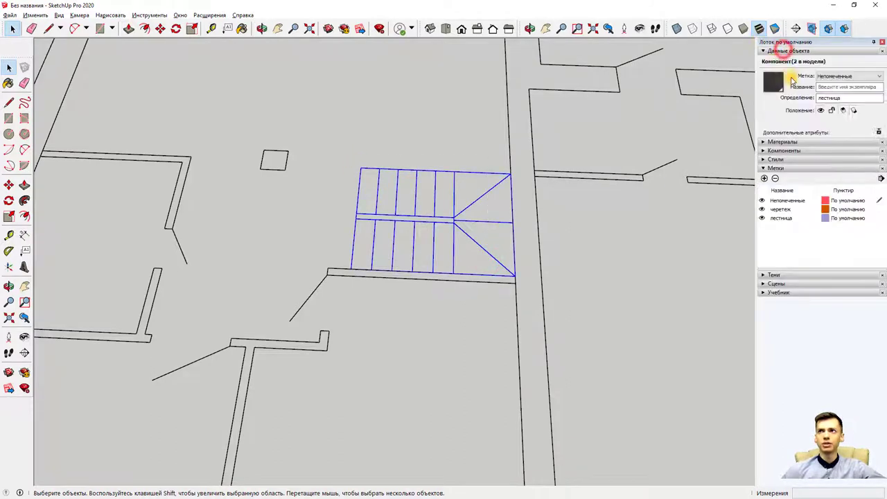
{"action": "left_click", "coordinate": [839, 77]}
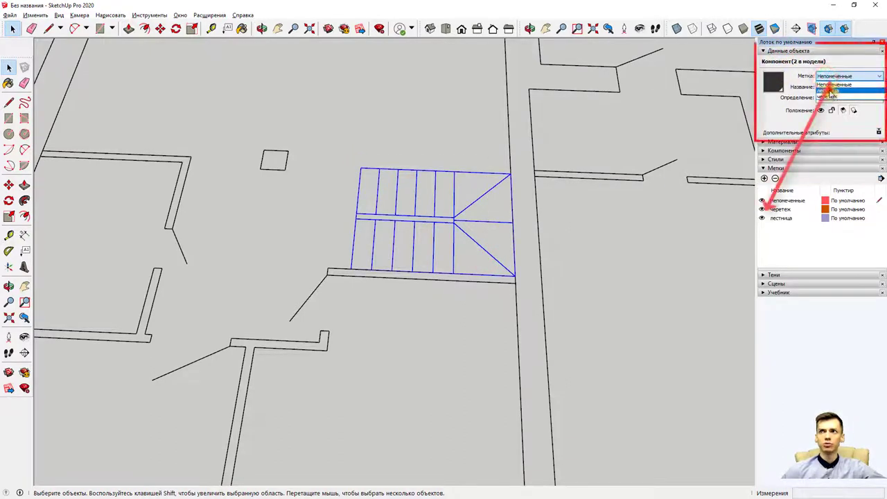
{"action": "left_click", "coordinate": [828, 90]}
{"action": "left_click", "coordinate": [762, 218]}
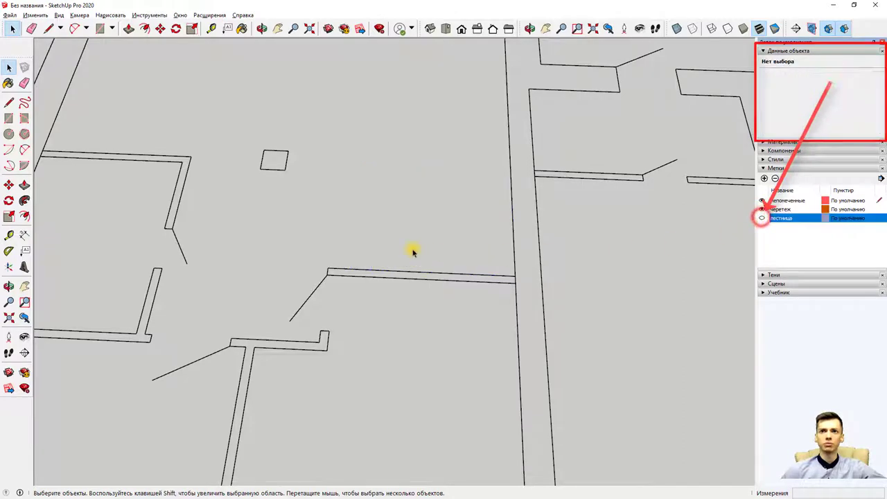
- Crossing-select the interior partition edges, then clear the selection
{"action": "scroll", "coordinate": [412, 251], "scroll_direction": "down", "scroll_amount": 3}
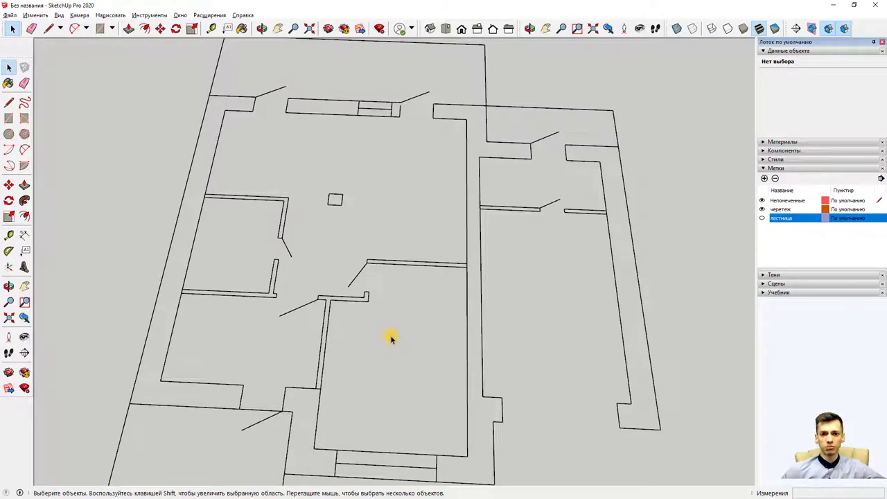
{"action": "left_click_drag", "start_coordinate": [392, 337], "coordinate": [240, 220]}
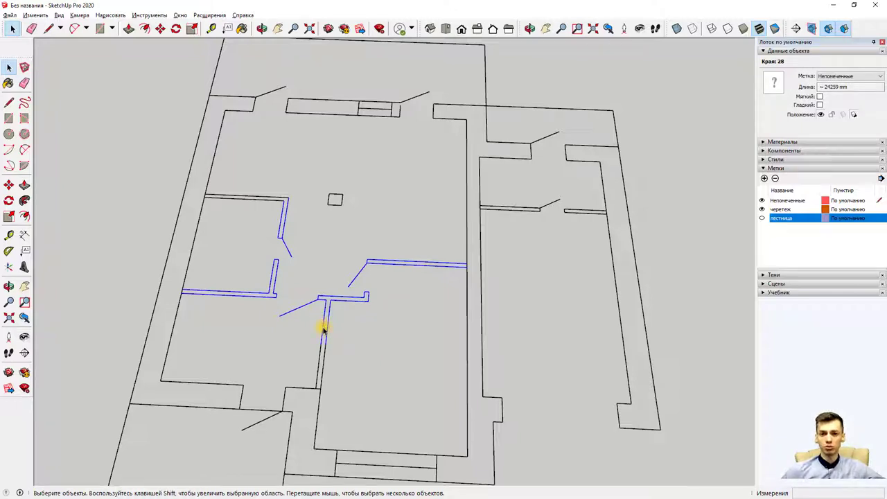
{"action": "left_click", "coordinate": [367, 352]}
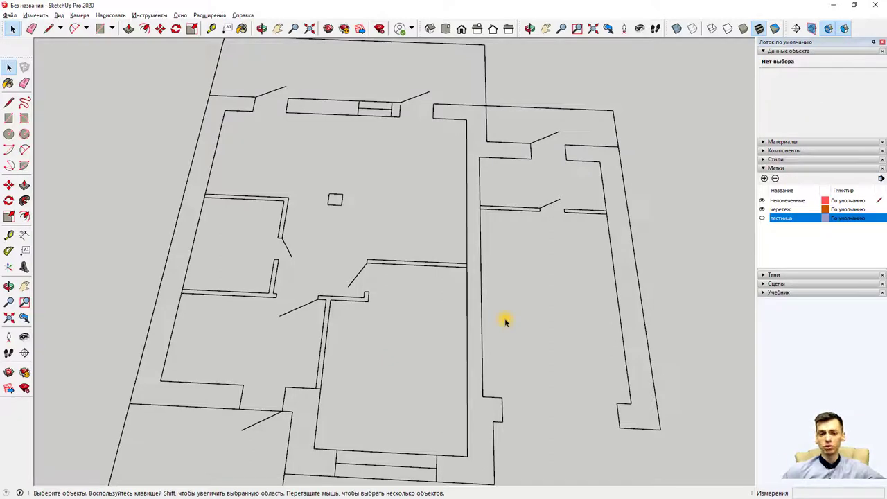
- Create a new tag named перегородки
{"action": "left_click", "coordinate": [765, 179]}
{"action": "type", "text": "перег"}
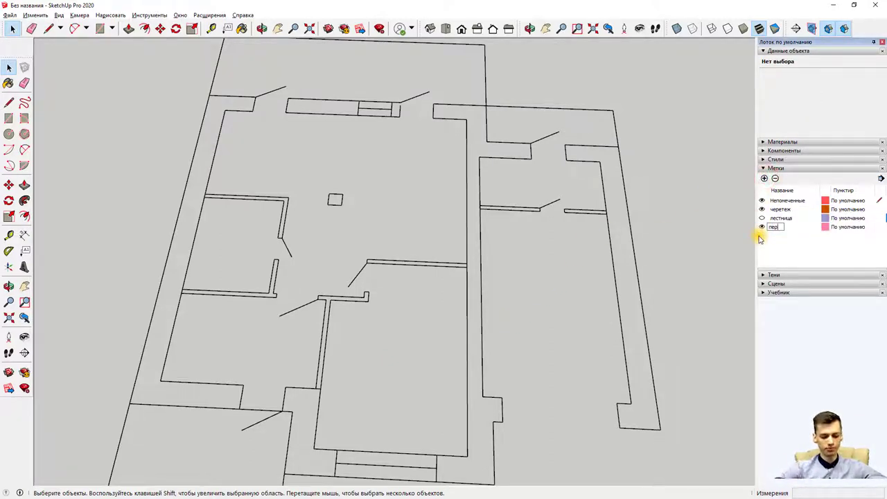
{"action": "type", "text": "ородки"}
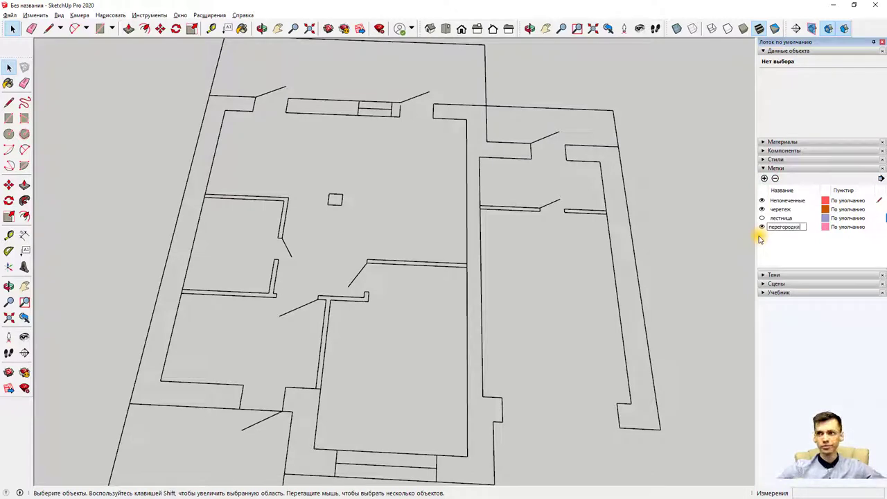
{"action": "left_click", "coordinate": [786, 235]}
{"action": "scroll", "coordinate": [371, 274], "scroll_direction": "up", "scroll_amount": 2}
{"action": "scroll", "coordinate": [371, 274], "scroll_direction": "up", "scroll_amount": 2}
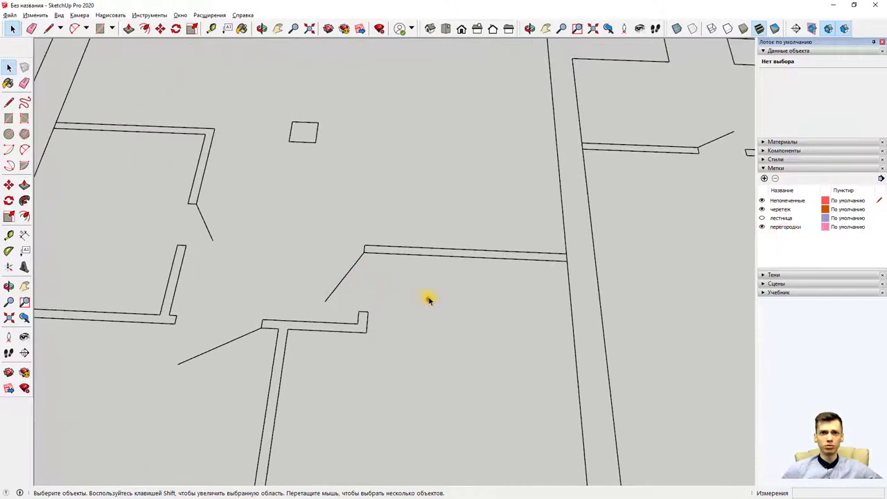
- Select the T-shaped partition wall and assign it to the перегородки tag
{"action": "left_click_drag", "start_coordinate": [425, 298], "coordinate": [340, 221]}
{"action": "scroll", "coordinate": [458, 304], "scroll_direction": "down", "scroll_amount": 1}
{"action": "scroll", "coordinate": [458, 303], "scroll_direction": "down", "scroll_amount": 1}
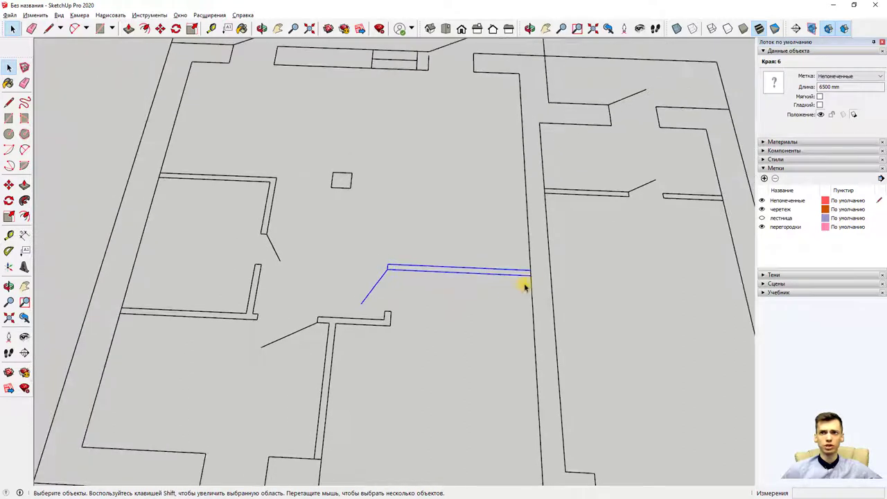
{"action": "scroll", "coordinate": [534, 273], "scroll_direction": "up", "scroll_amount": 2}
{"action": "left_click", "coordinate": [535, 271]}
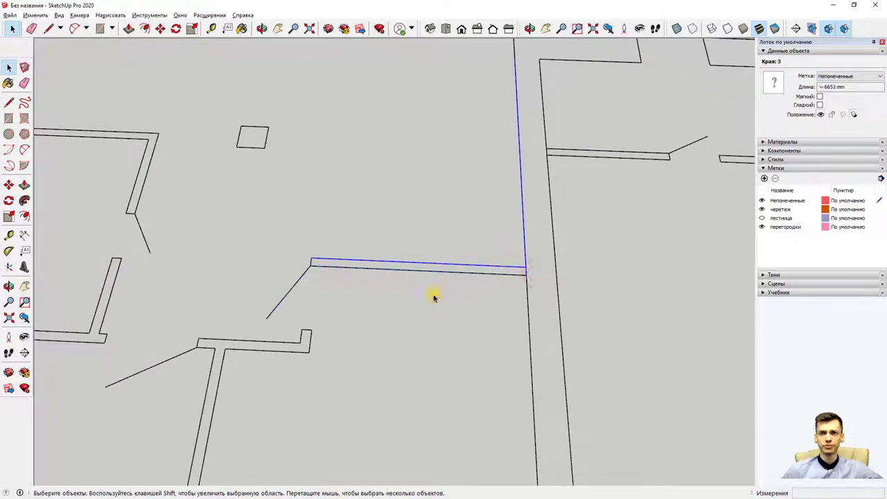
{"action": "left_click_drag", "start_coordinate": [255, 200], "coordinate": [530, 333]}
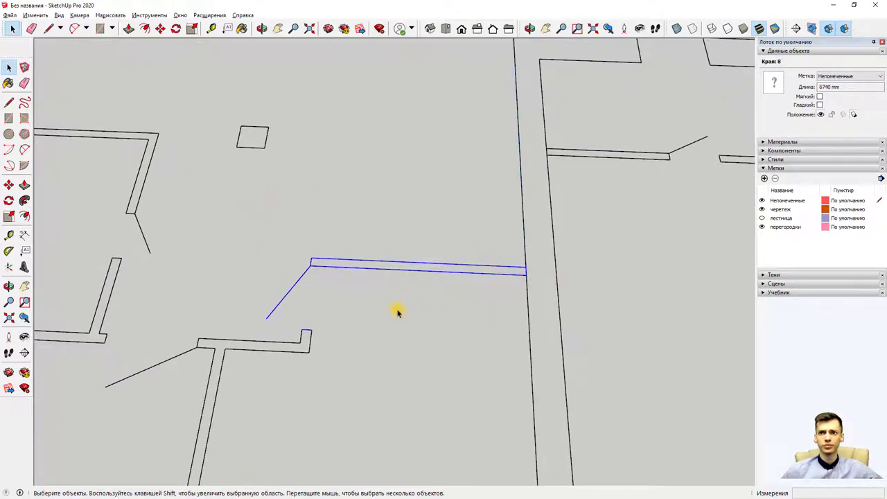
{"action": "scroll", "coordinate": [215, 328], "scroll_direction": "down", "scroll_amount": 2}
{"action": "left_click_drag", "start_coordinate": [206, 316], "coordinate": [295, 357]}
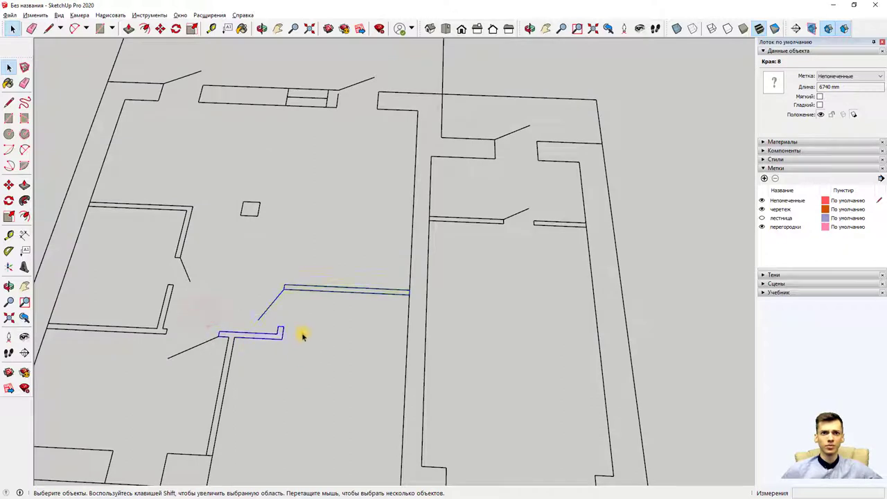
{"action": "left_click", "coordinate": [840, 75]}
{"action": "left_click", "coordinate": [834, 96]}
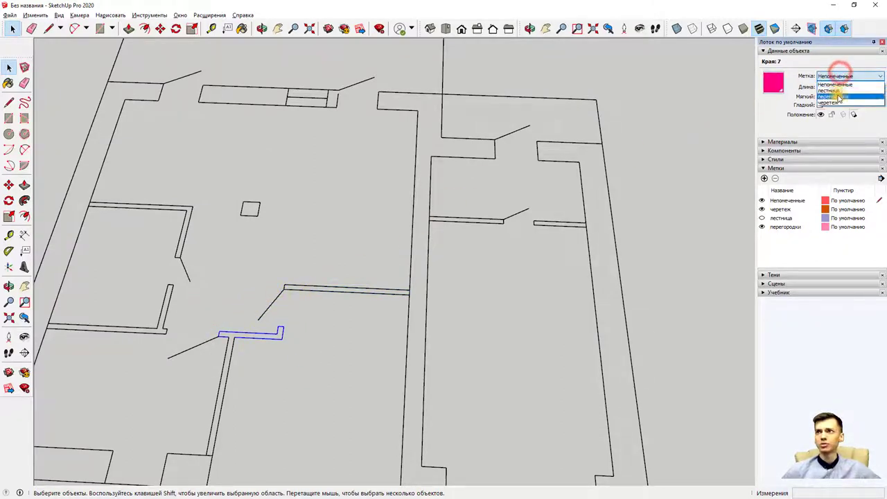
- Hide the перегородки tag so the T-shaped partition drops out of the plan
{"action": "middle_click_drag", "start_coordinate": [214, 289], "coordinate": [258, 280]}
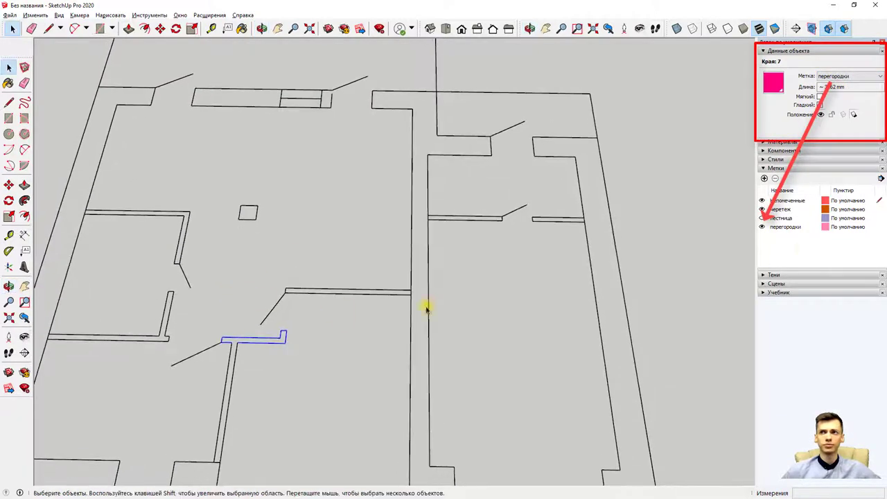
{"action": "left_click", "coordinate": [762, 227]}
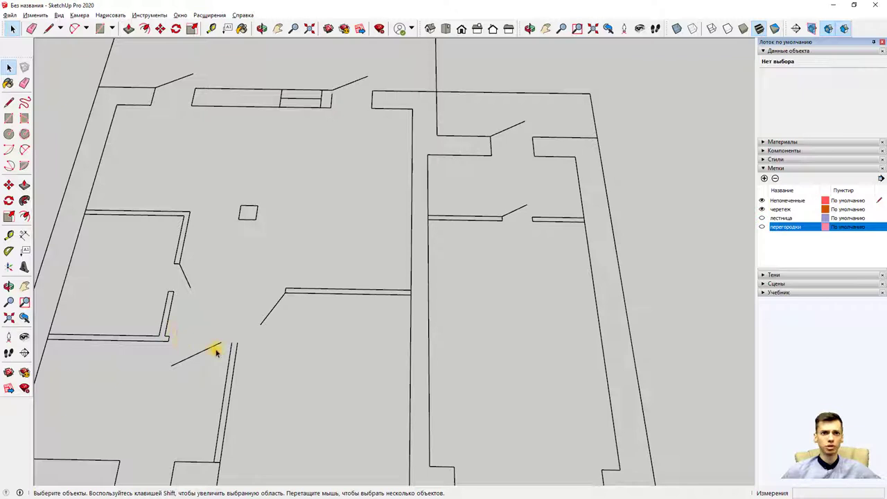
{"action": "left_click_drag", "start_coordinate": [224, 334], "coordinate": [257, 471]}
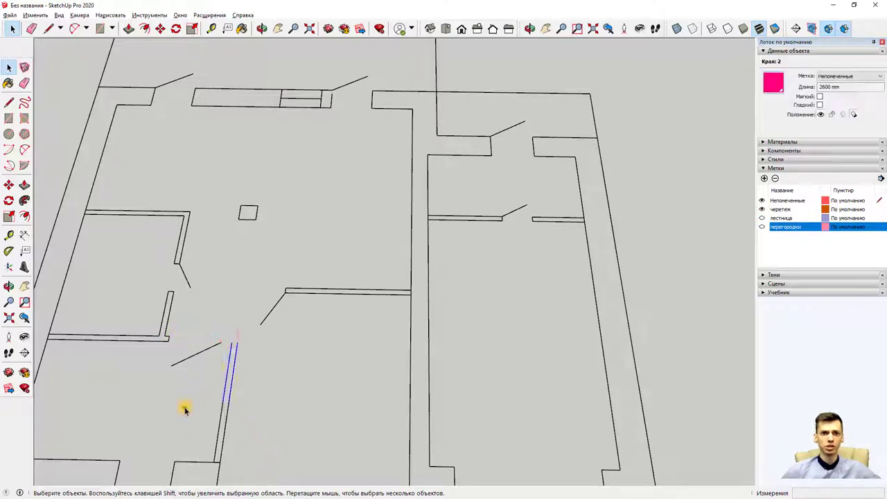
{"action": "left_click_drag", "start_coordinate": [203, 407], "coordinate": [257, 475]}
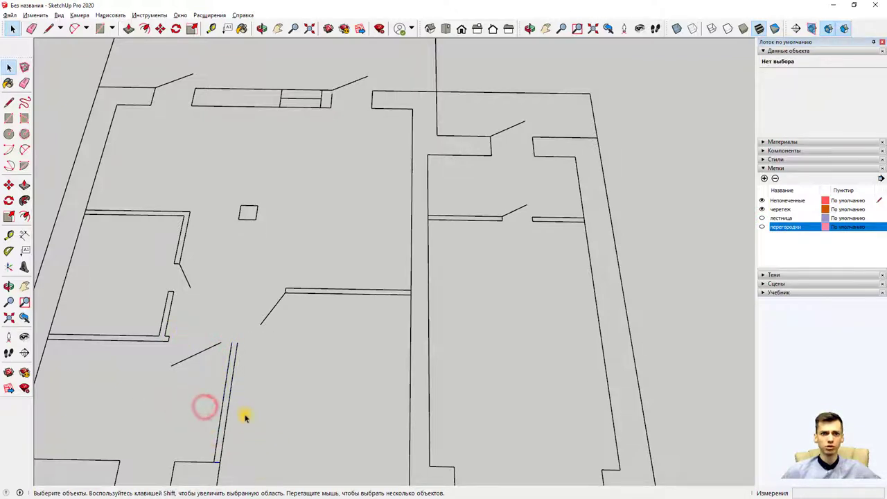
{"action": "scroll", "coordinate": [246, 416], "scroll_direction": "down", "scroll_amount": 3}
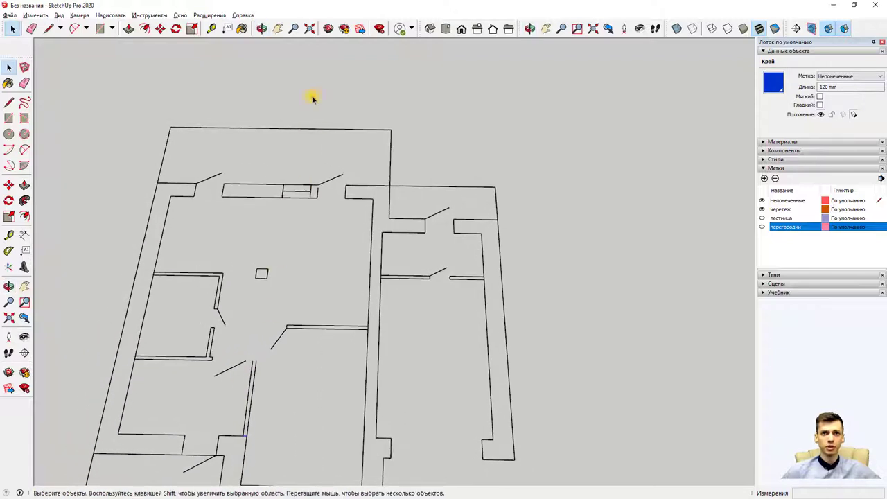
- In Top view, move the vertical partition wall lines onto the перегородки tag
{"action": "left_click", "coordinate": [445, 28]}
{"action": "scroll", "coordinate": [323, 381], "scroll_direction": "up", "scroll_amount": 5}
{"action": "mouse_move", "coordinate": [323, 380]}
{"action": "middle_mouse_down"}
{"action": "mouse_move", "coordinate": [341, 303]}
{"action": "mouse_move", "coordinate": [418, 202]}
{"action": "middle_mouse_up"}
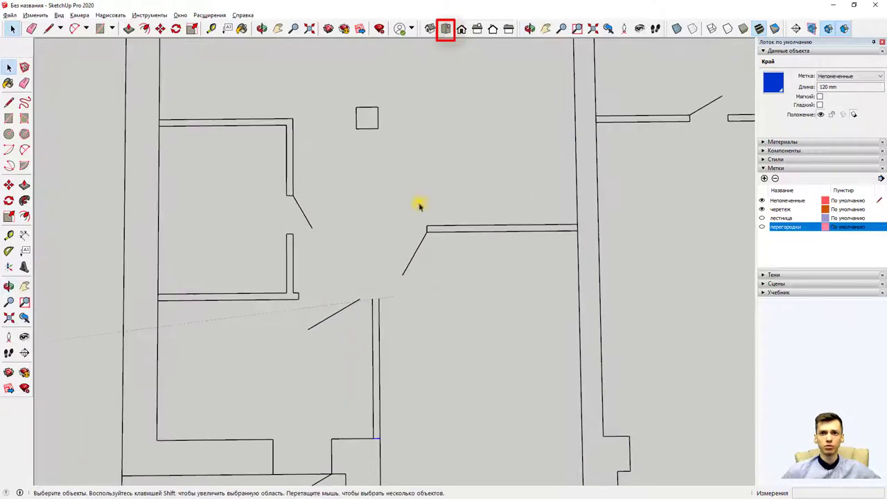
{"action": "left_click", "coordinate": [445, 28]}
{"action": "scroll", "coordinate": [382, 257], "scroll_direction": "up", "scroll_amount": 3}
{"action": "scroll", "coordinate": [374, 231], "scroll_direction": "up", "scroll_amount": 3}
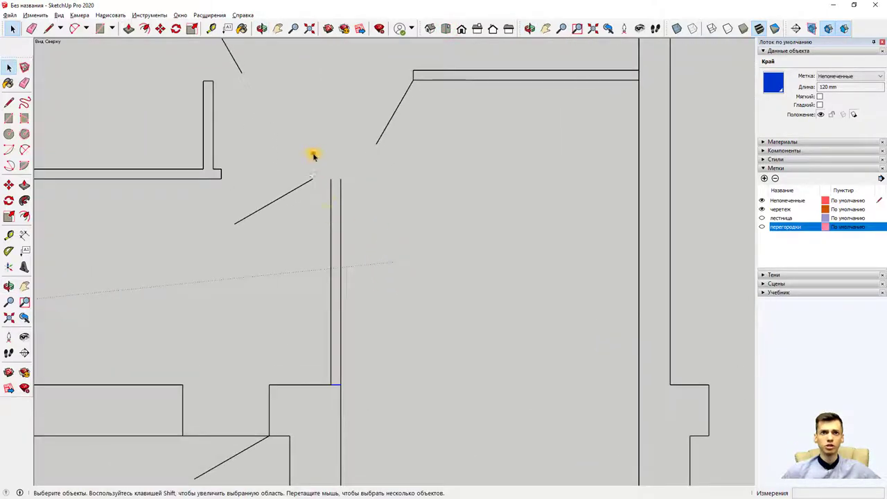
{"action": "mouse_move", "coordinate": [313, 155]}
{"action": "left_mouse_down"}
{"action": "mouse_move", "coordinate": [374, 416]}
{"action": "mouse_move", "coordinate": [378, 410]}
{"action": "left_mouse_up"}
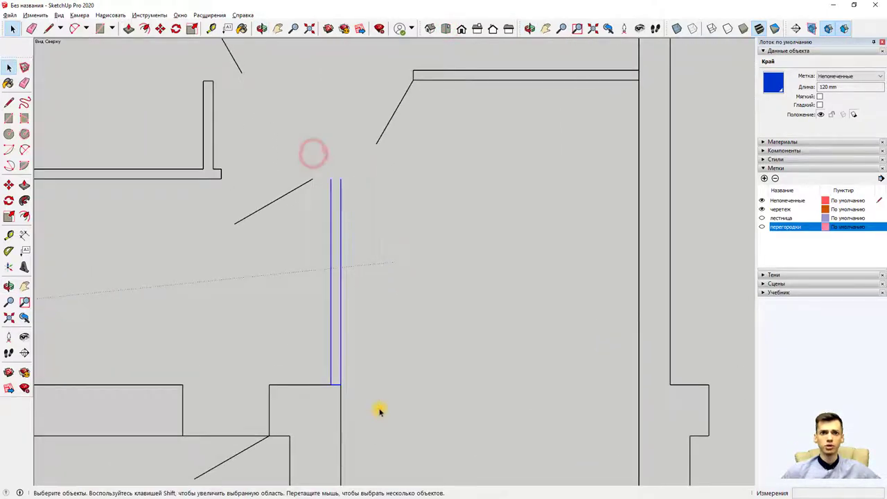
{"action": "left_click", "coordinate": [849, 77]}
{"action": "left_click", "coordinate": [843, 95]}
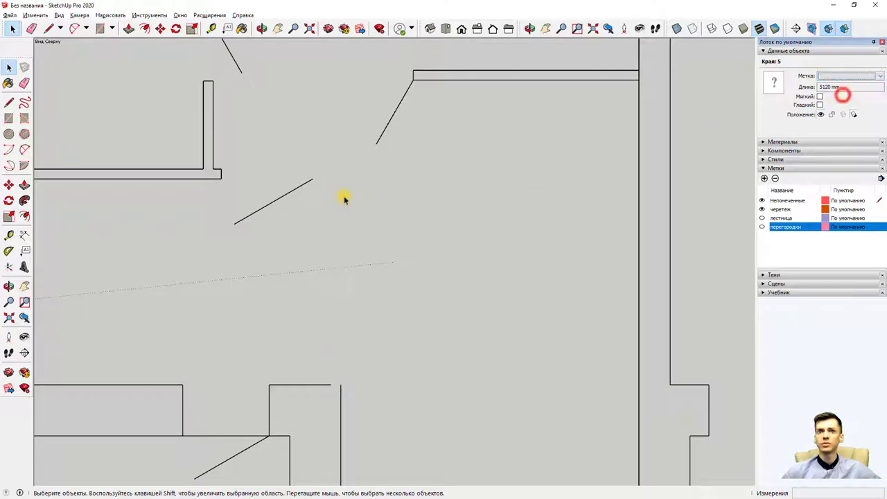
- Put the L-shaped partition on the left onto the перегородки tag
{"action": "scroll", "coordinate": [343, 199], "scroll_direction": "down", "scroll_amount": 2}
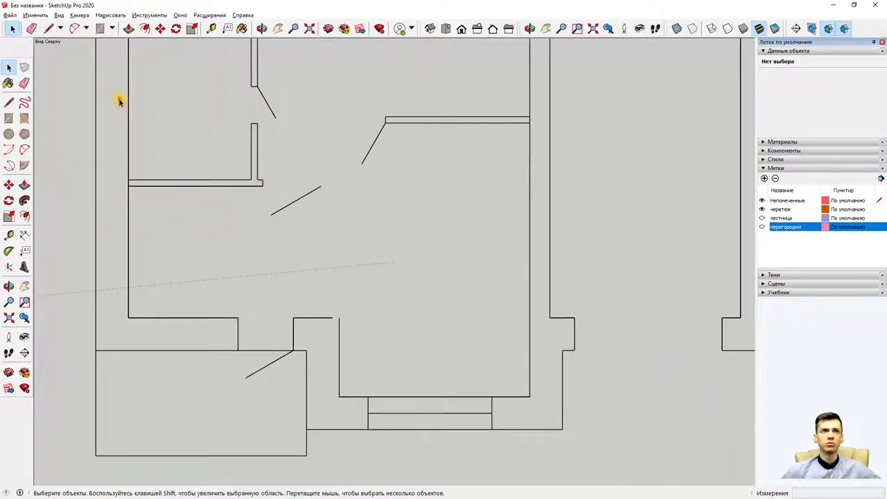
{"action": "left_click_drag", "start_coordinate": [119, 101], "coordinate": [275, 242]}
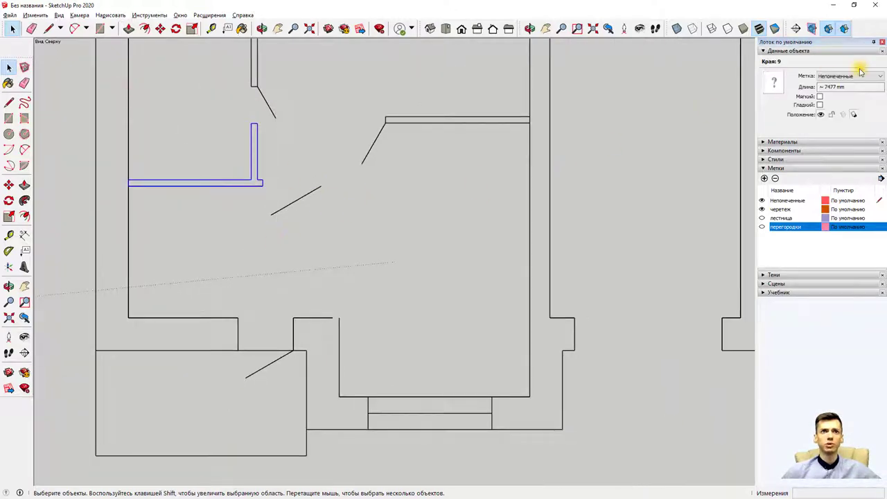
{"action": "left_click", "coordinate": [849, 77]}
{"action": "left_click", "coordinate": [834, 96]}
- Assign the top partition by the door and the top L-shaped partition to перегородки
{"action": "scroll", "coordinate": [405, 151], "scroll_direction": "down", "scroll_amount": 1}
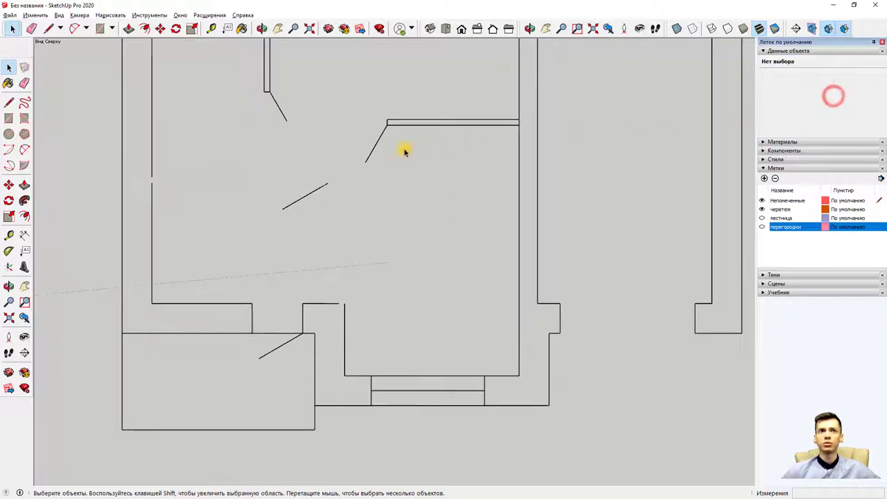
{"action": "scroll", "coordinate": [406, 151], "scroll_direction": "down", "scroll_amount": 1}
{"action": "left_click_drag", "start_coordinate": [368, 93], "coordinate": [521, 148]}
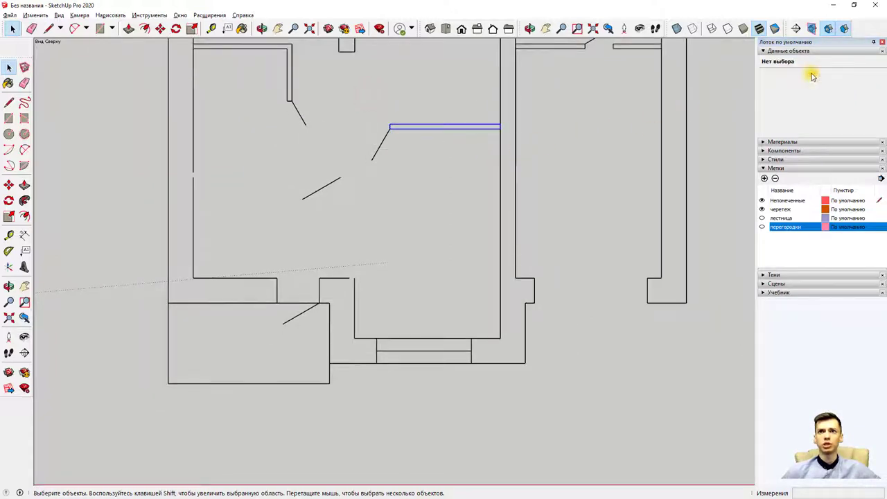
{"action": "left_click", "coordinate": [849, 77]}
{"action": "left_click", "coordinate": [837, 96]}
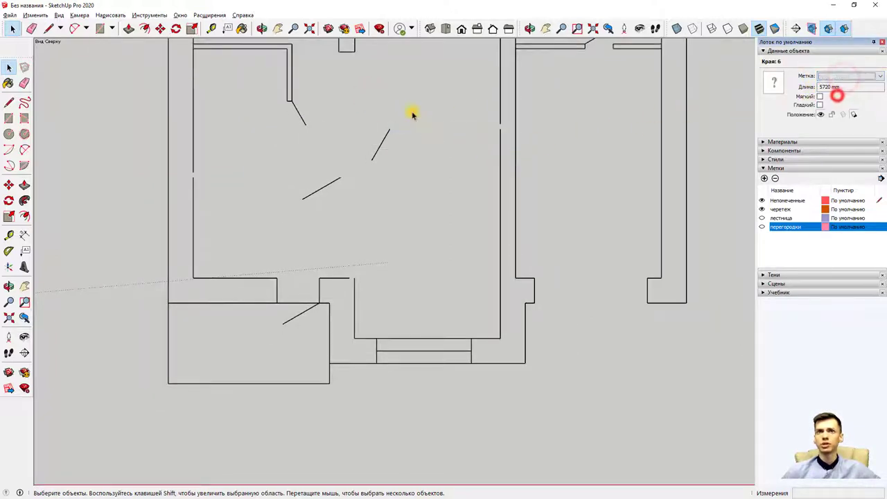
{"action": "left_click", "coordinate": [411, 114]}
{"action": "scroll", "coordinate": [353, 113], "scroll_direction": "down", "scroll_amount": 2}
{"action": "left_click_drag", "start_coordinate": [227, 50], "coordinate": [315, 122]}
{"action": "left_click", "coordinate": [836, 77]}
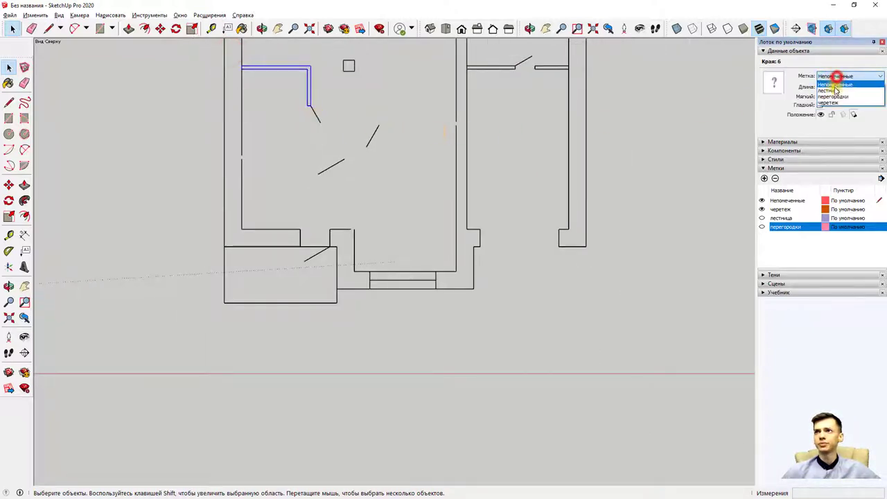
{"action": "left_click", "coordinate": [835, 97]}
{"action": "left_click", "coordinate": [575, 127]}
- Move the partitions across the right-hand room onto перегородки and orbit to a perspective view
{"action": "scroll", "coordinate": [547, 87], "scroll_direction": "up", "scroll_amount": 1}
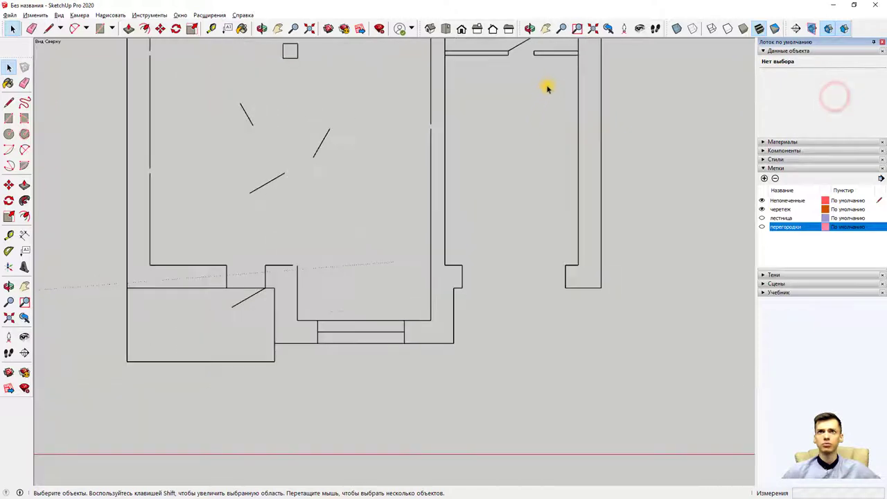
{"action": "scroll", "coordinate": [512, 59], "scroll_direction": "down", "scroll_amount": 3}
{"action": "scroll", "coordinate": [503, 162], "scroll_direction": "up", "scroll_amount": 1}
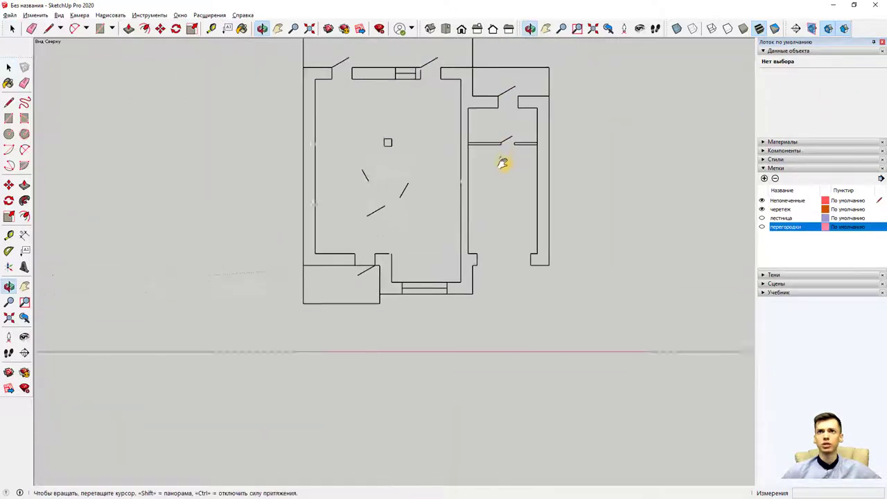
{"action": "scroll", "coordinate": [487, 154], "scroll_direction": "up", "scroll_amount": 2}
{"action": "scroll", "coordinate": [412, 174], "scroll_direction": "up", "scroll_amount": 2}
{"action": "left_click_drag", "start_coordinate": [413, 172], "coordinate": [598, 214]}
{"action": "left_click", "coordinate": [835, 75]}
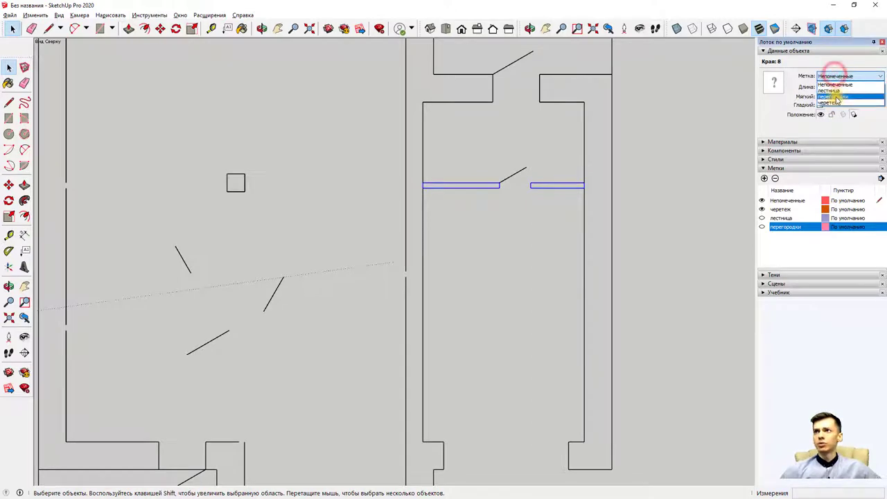
{"action": "left_click", "coordinate": [835, 96]}
{"action": "scroll", "coordinate": [485, 208], "scroll_direction": "down", "scroll_amount": 3}
{"action": "scroll", "coordinate": [450, 229], "scroll_direction": "down", "scroll_amount": 1}
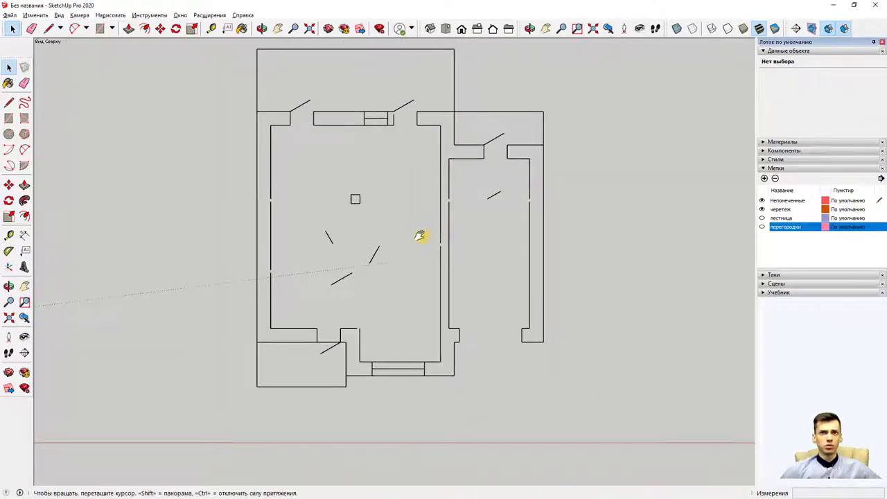
{"action": "mouse_move", "coordinate": [440, 234]}
{"action": "middle_mouse_down"}
{"action": "mouse_move", "coordinate": [307, 130]}
{"action": "mouse_move", "coordinate": [395, 247]}
{"action": "middle_mouse_up"}
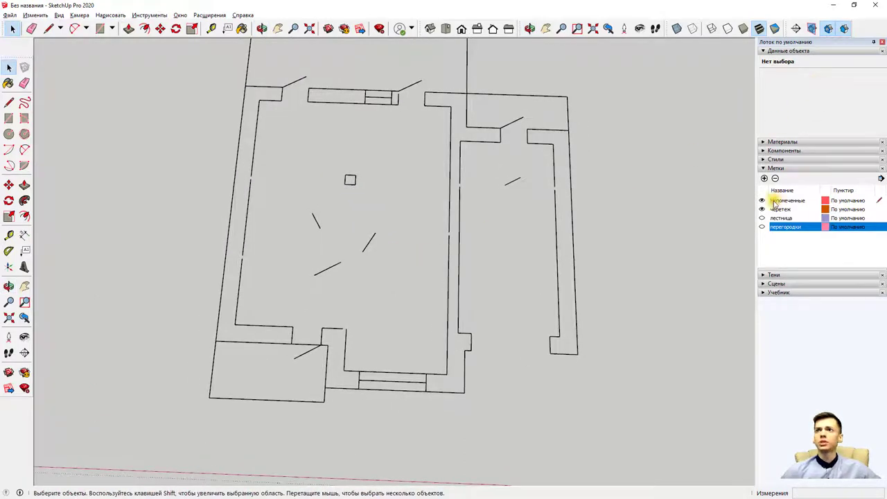
- Add a несущие tag, then draw lines closing the left and top wall outlines into faces
{"action": "left_click", "coordinate": [765, 178]}
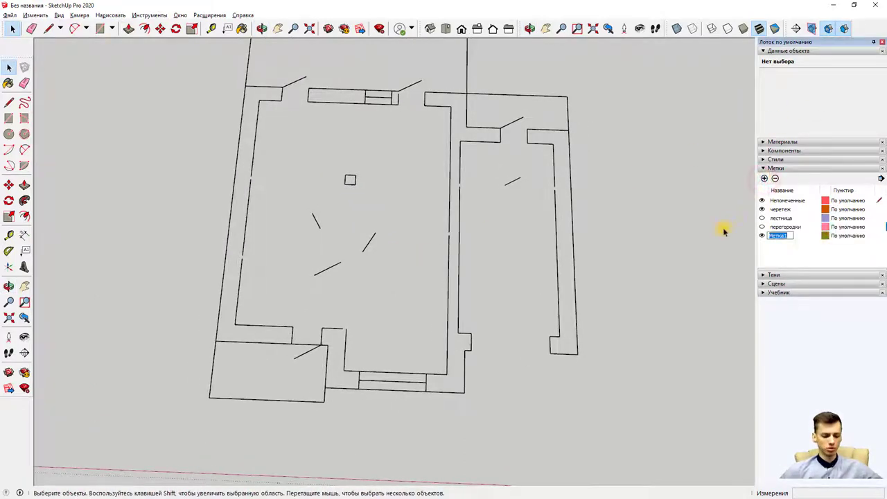
{"action": "type", "text": "несущие"}
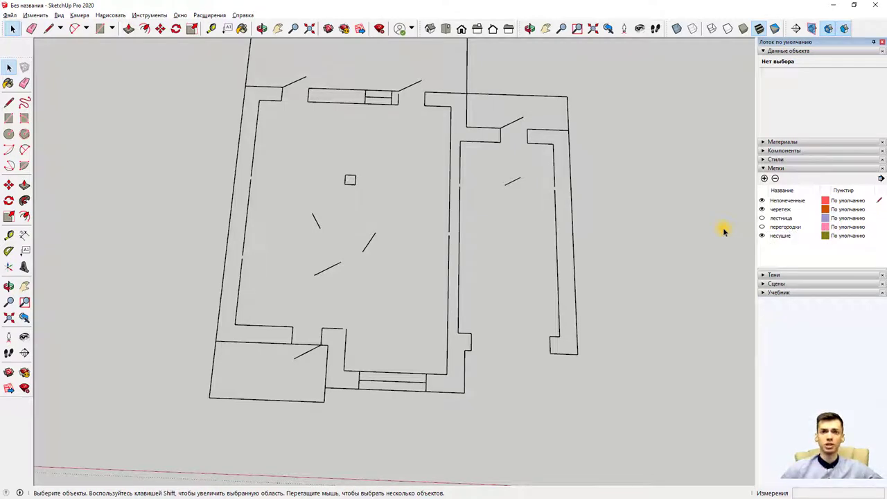
{"action": "left_click", "coordinate": [51, 29]}
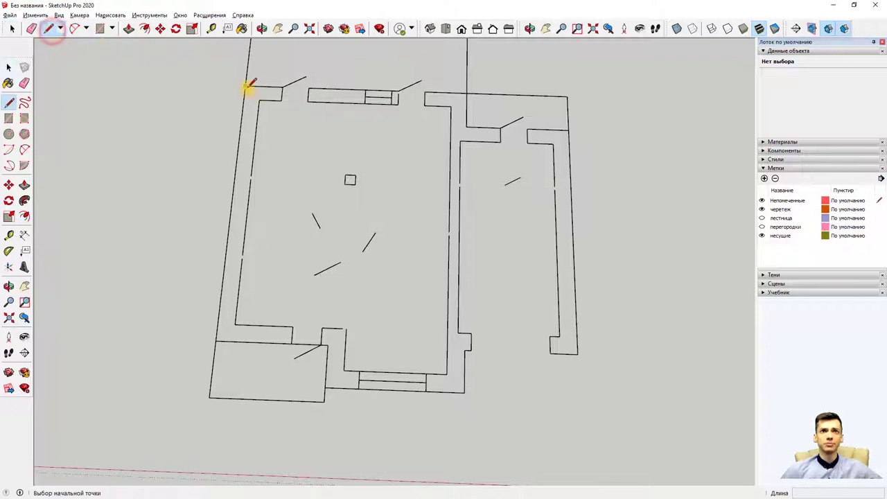
{"action": "left_click", "coordinate": [244, 86]}
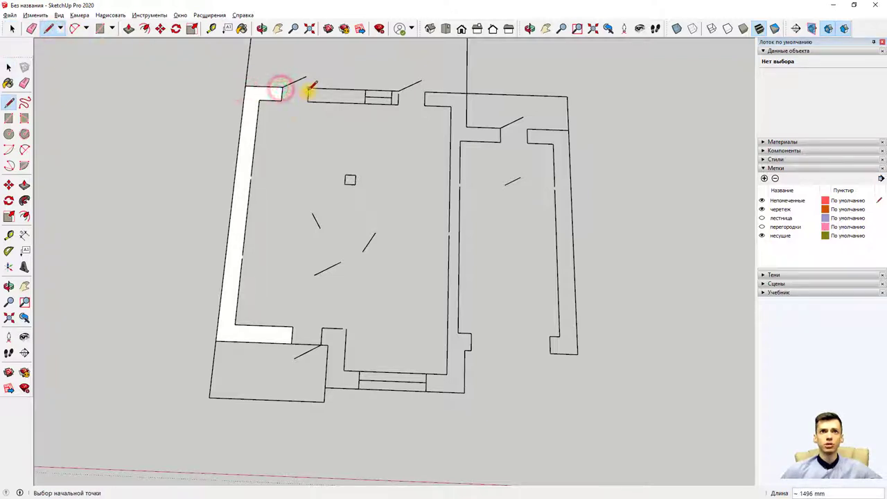
{"action": "left_click", "coordinate": [307, 89]}
{"action": "left_click", "coordinate": [366, 88]}
{"action": "scroll", "coordinate": [364, 90], "scroll_direction": "up", "scroll_amount": 3}
{"action": "scroll", "coordinate": [366, 97], "scroll_direction": "up", "scroll_amount": 2}
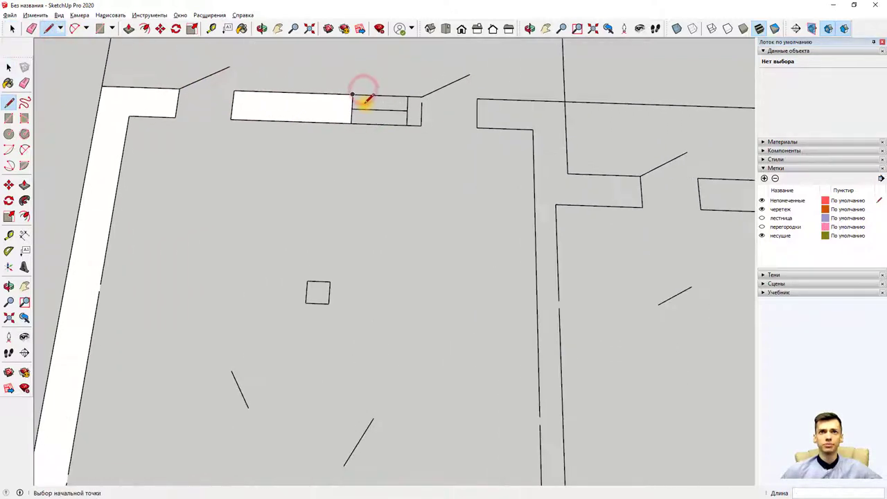
{"action": "scroll", "coordinate": [363, 101], "scroll_direction": "up", "scroll_amount": 1}
- Draw closing lines at the top wall corner and the right wall to form faces
{"action": "left_click", "coordinate": [412, 92]}
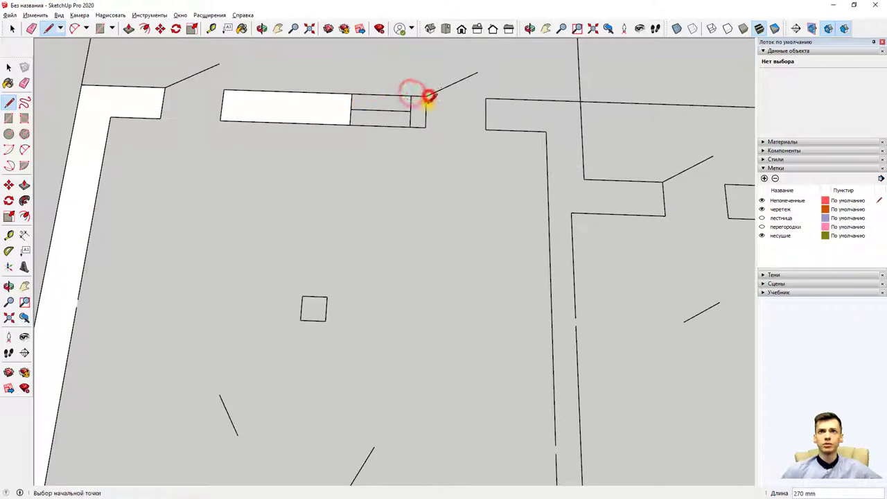
{"action": "left_click", "coordinate": [427, 97]}
{"action": "left_click", "coordinate": [427, 125]}
{"action": "scroll", "coordinate": [488, 101], "scroll_direction": "down", "scroll_amount": 2}
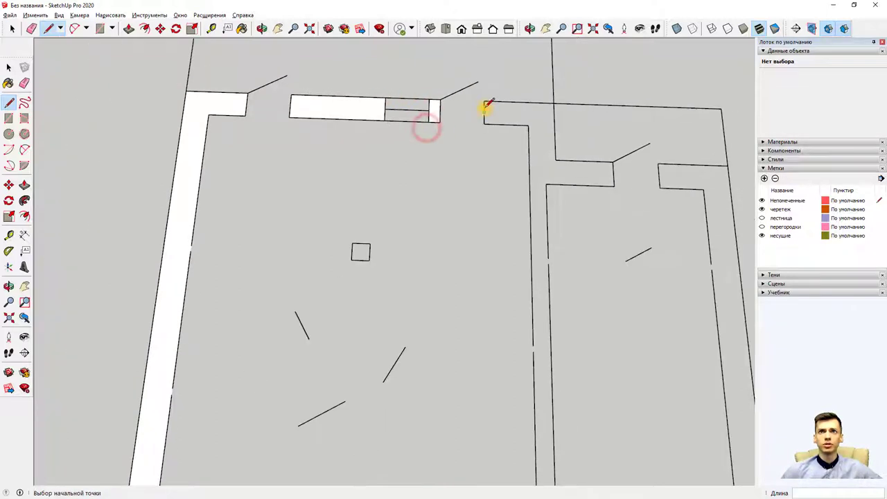
{"action": "left_click", "coordinate": [557, 102]}
{"action": "scroll", "coordinate": [558, 139], "scroll_direction": "down", "scroll_amount": 2}
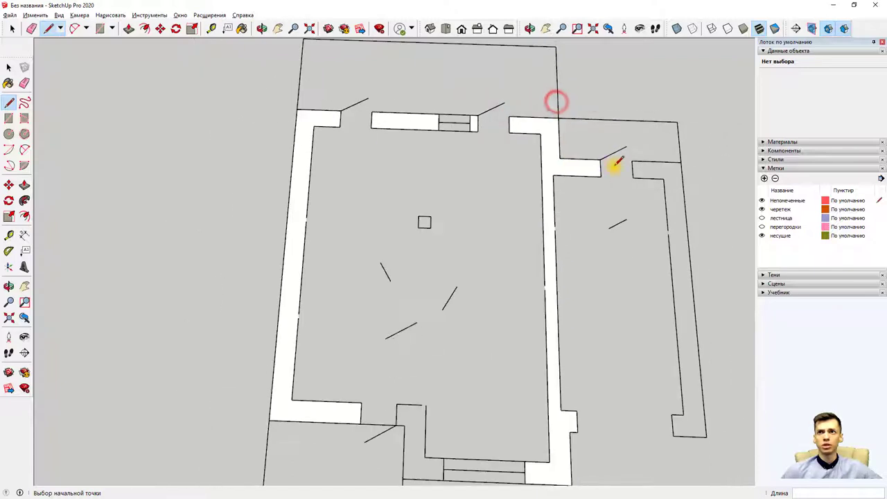
{"action": "left_click", "coordinate": [681, 162]}
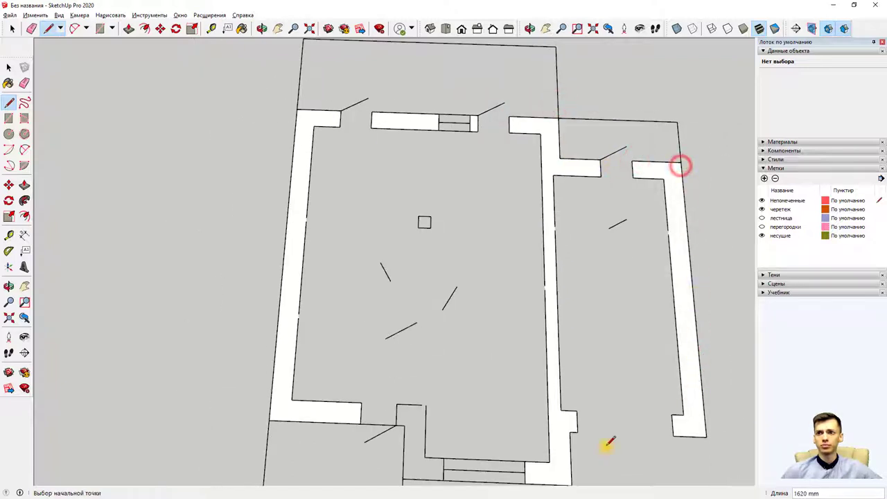
{"action": "scroll", "coordinate": [541, 441], "scroll_direction": "up", "scroll_amount": 2}
{"action": "scroll", "coordinate": [530, 430], "scroll_direction": "down", "scroll_amount": 1}
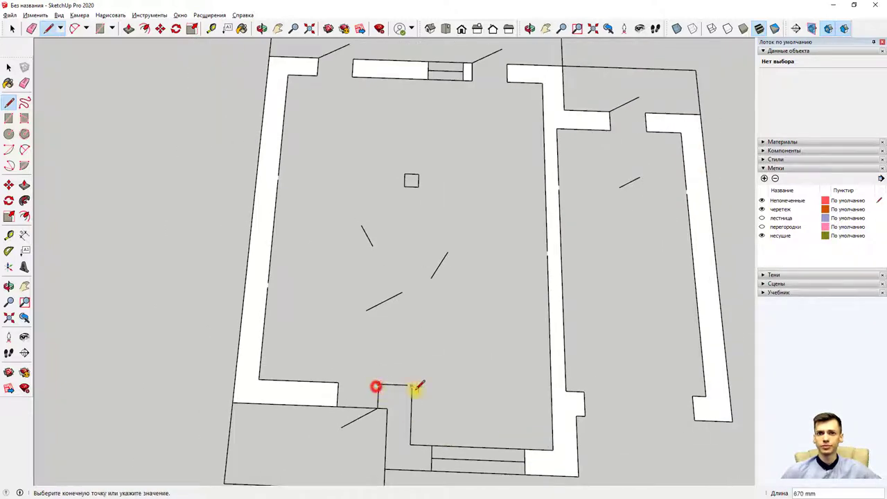
- Close the narrow T-shaped partition outline into a solid face
{"action": "left_click", "coordinate": [413, 385]}
{"action": "scroll", "coordinate": [420, 374], "scroll_direction": "up", "scroll_amount": 1}
{"action": "scroll", "coordinate": [416, 376], "scroll_direction": "up", "scroll_amount": 2}
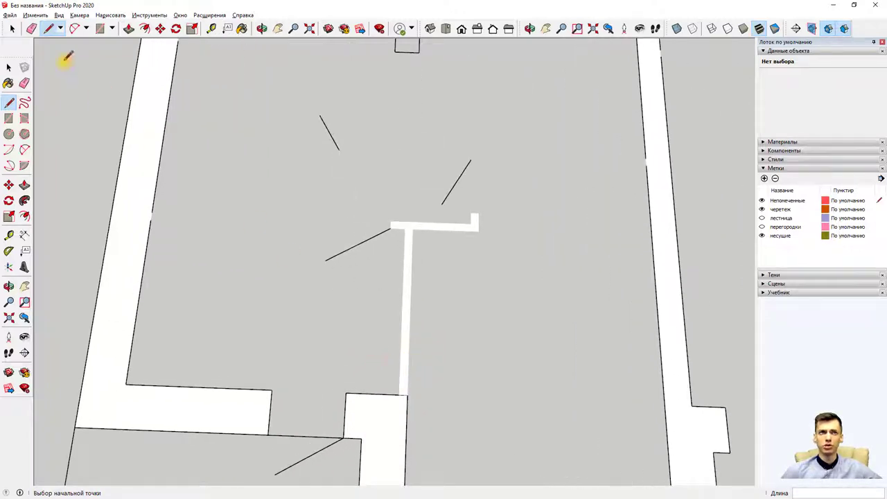
{"action": "left_click", "coordinate": [11, 28]}
- Delete the T-shaped partition face and the dividing edge in the bottom wall
{"action": "left_click", "coordinate": [407, 284]}
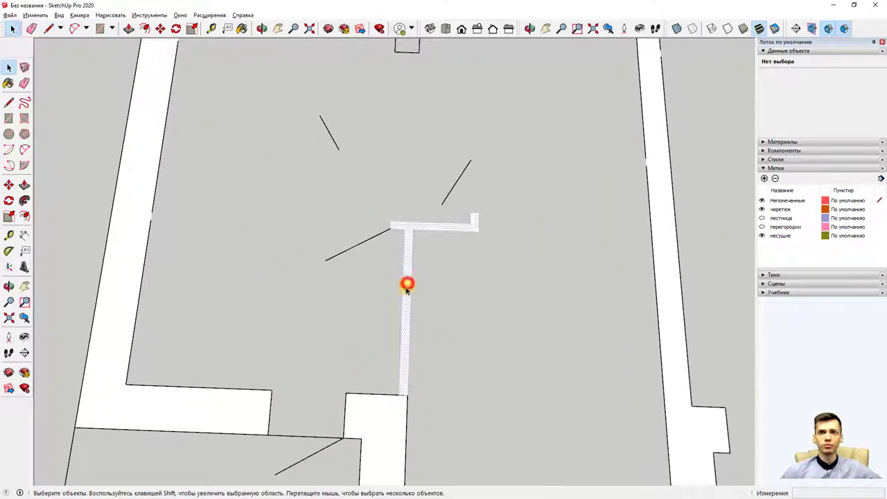
{"action": "key", "text": "Delete"}
{"action": "scroll", "coordinate": [406, 297], "scroll_direction": "down", "scroll_amount": 2}
{"action": "scroll", "coordinate": [410, 364], "scroll_direction": "down", "scroll_amount": 3}
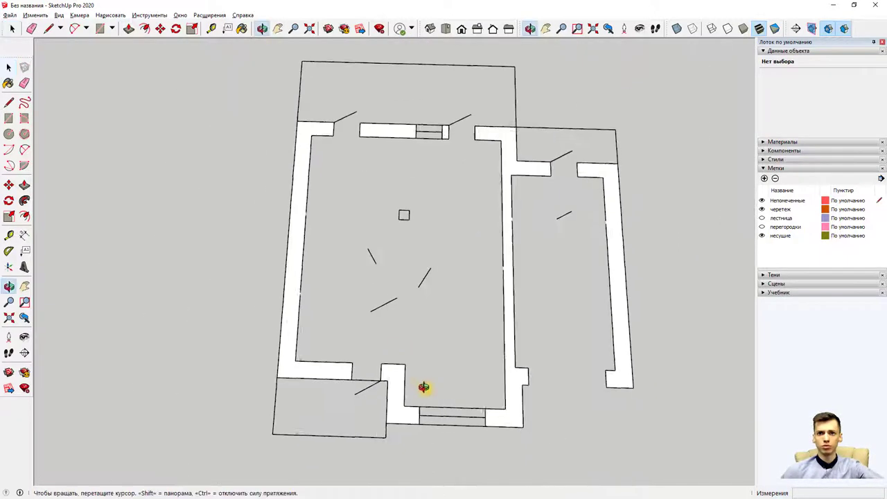
{"action": "middle_click_drag", "start_coordinate": [422, 386], "coordinate": [586, 372]}
{"action": "scroll", "coordinate": [547, 385], "scroll_direction": "up", "scroll_amount": 2}
{"action": "scroll", "coordinate": [523, 367], "scroll_direction": "up", "scroll_amount": 2}
{"action": "mouse_move", "coordinate": [523, 367]}
{"action": "middle_mouse_down"}
{"action": "mouse_move", "coordinate": [421, 353]}
{"action": "mouse_move", "coordinate": [438, 357]}
{"action": "middle_mouse_up"}
{"action": "left_click", "coordinate": [441, 357]}
{"action": "key", "text": "Delete"}
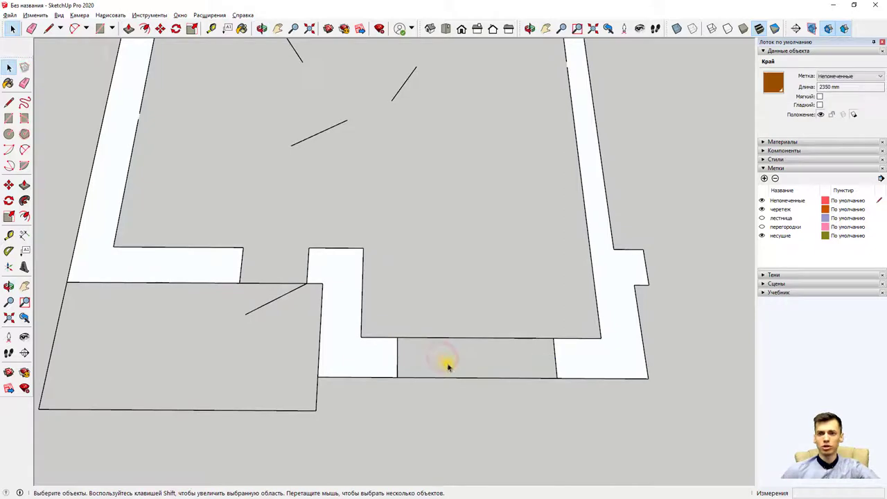
- Check the 620 mm doorway edge and the top wall segment
{"action": "scroll", "coordinate": [511, 351], "scroll_direction": "down", "scroll_amount": 2}
{"action": "left_click", "coordinate": [532, 356]}
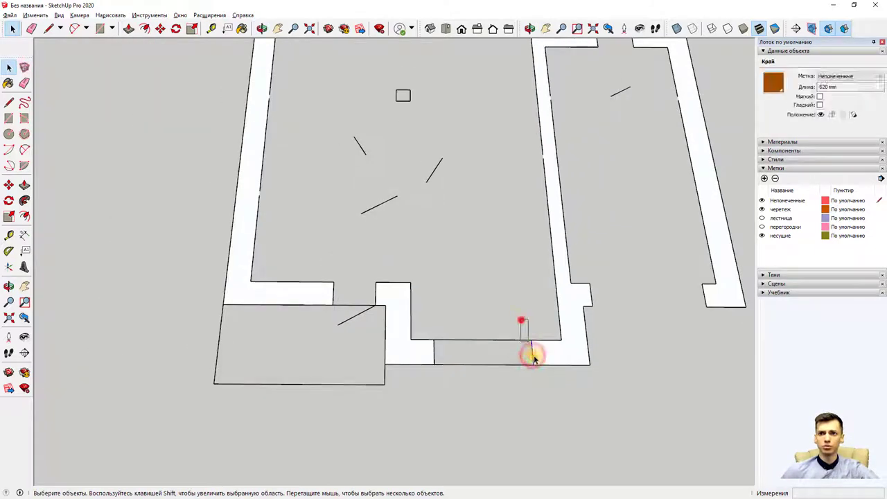
{"action": "scroll", "coordinate": [494, 239], "scroll_direction": "down", "scroll_amount": 3}
{"action": "middle_click_drag", "start_coordinate": [451, 208], "coordinate": [463, 76]}
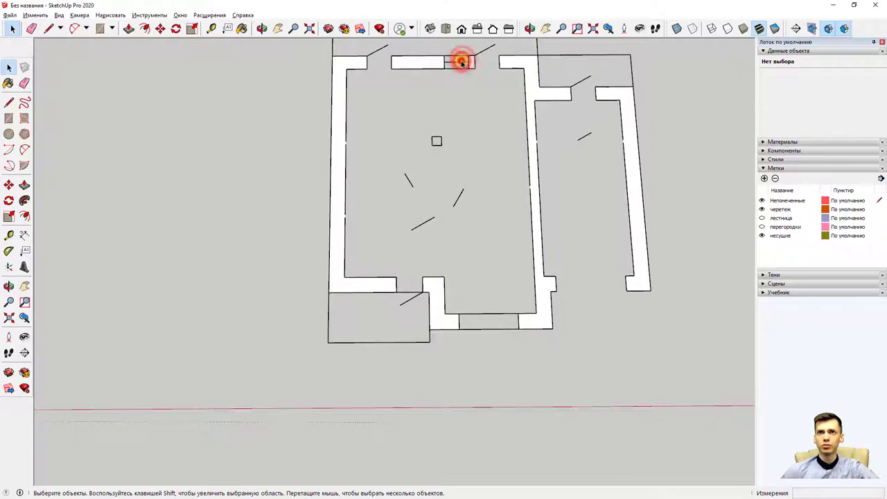
{"action": "left_click", "coordinate": [459, 63]}
{"action": "left_click", "coordinate": [469, 103]}
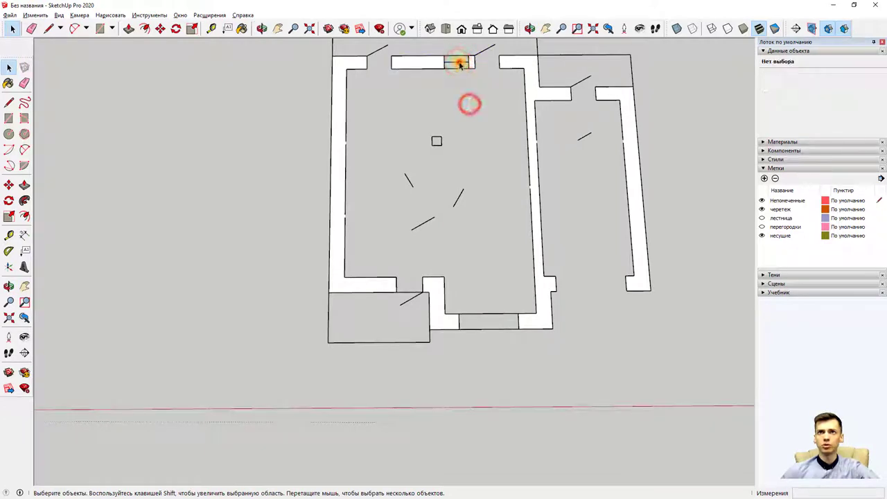
- Draw rectangles filling the door gaps in the top and bottom walls
{"action": "left_click", "coordinate": [100, 28]}
{"action": "scroll", "coordinate": [448, 60], "scroll_direction": "up", "scroll_amount": 2}
{"action": "scroll", "coordinate": [448, 49], "scroll_direction": "up", "scroll_amount": 2}
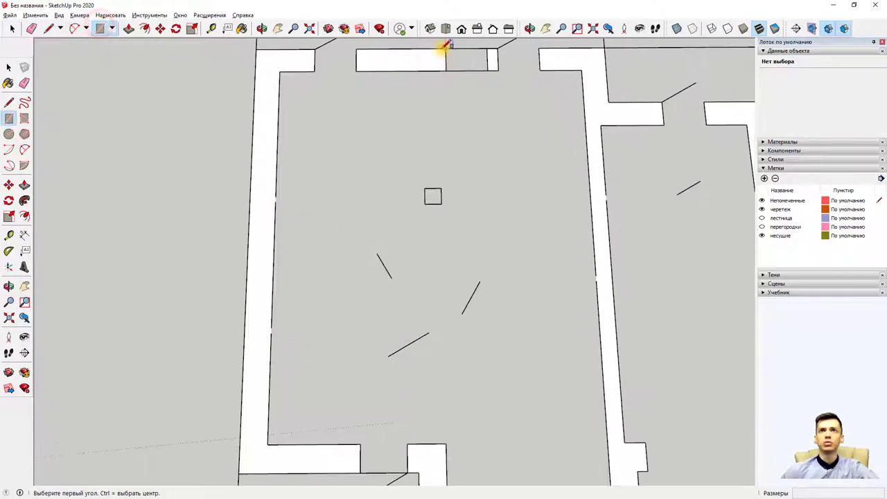
{"action": "left_click", "coordinate": [444, 48]}
{"action": "left_click", "coordinate": [494, 72]}
{"action": "scroll", "coordinate": [502, 160], "scroll_direction": "down", "scroll_amount": 2}
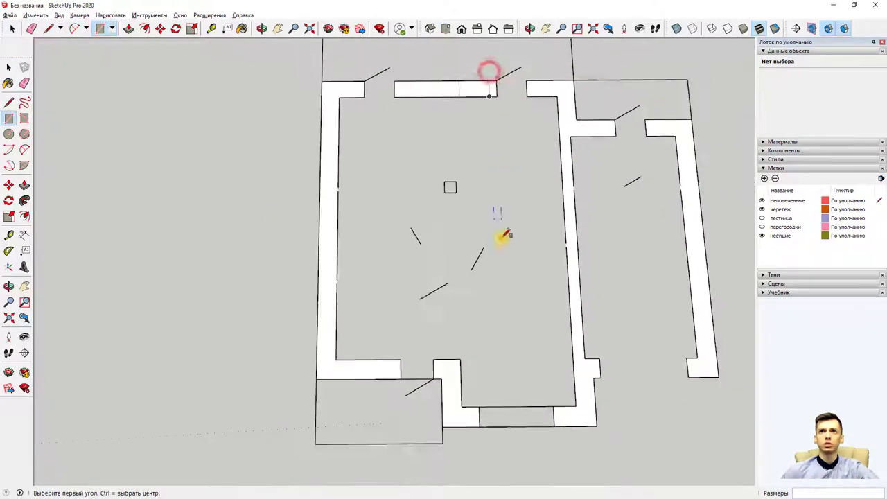
{"action": "left_click", "coordinate": [479, 408]}
{"action": "left_click", "coordinate": [554, 425]}
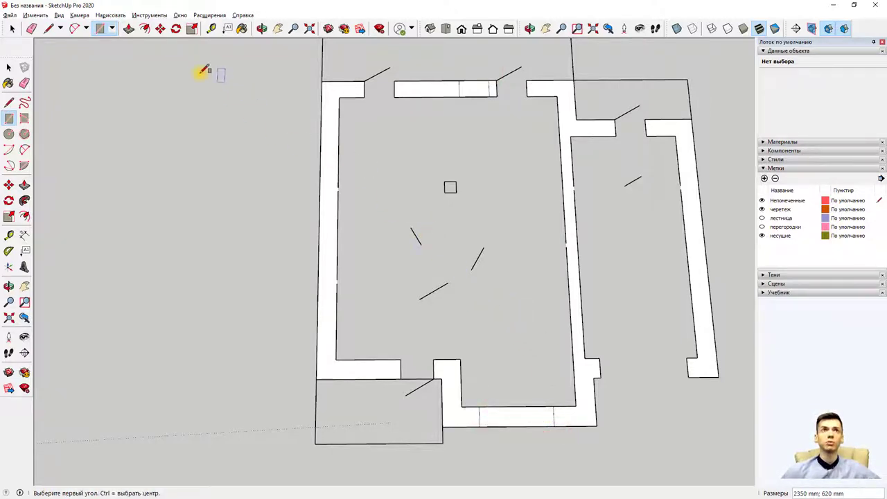
- Push/Pull the left wall face up to 3000 mm
{"action": "left_click", "coordinate": [129, 28]}
{"action": "left_click", "coordinate": [338, 174]}
{"action": "type", "text": "3000"}
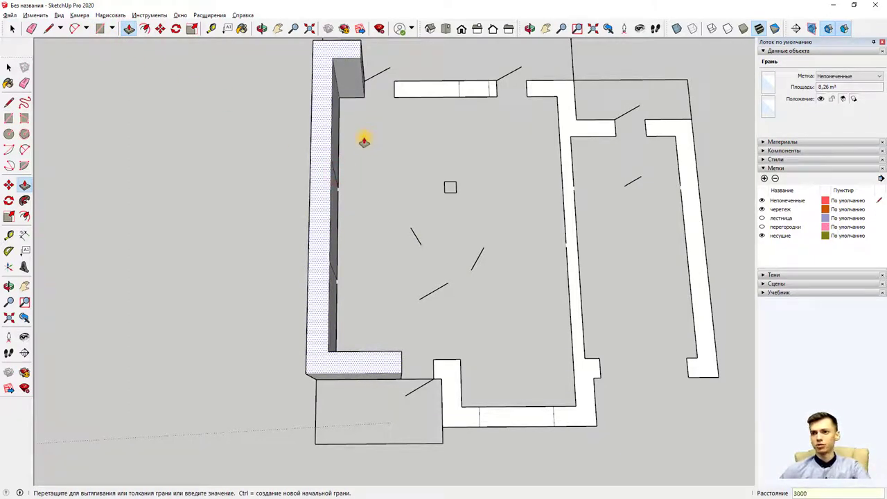
{"action": "key", "text": "Return"}
{"action": "middle_click_drag", "start_coordinate": [364, 141], "coordinate": [394, 108]}
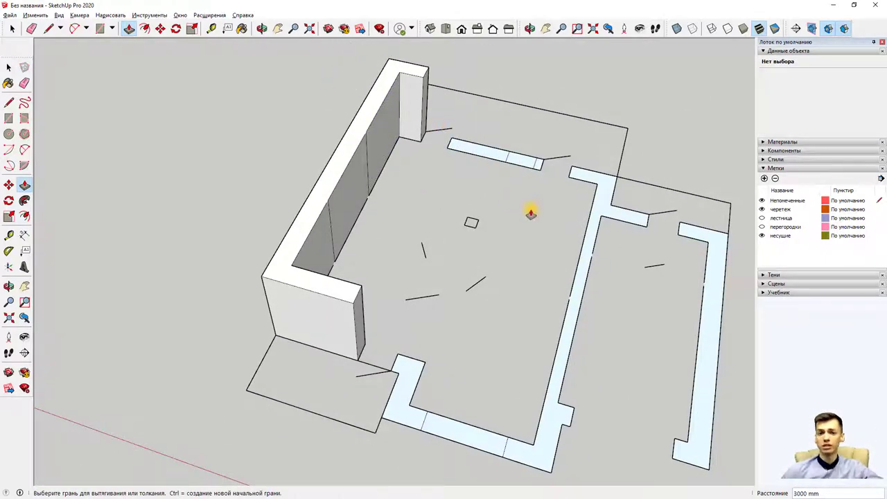
- Reverse the small top wall face, then raise it and the next small wall to full height
{"action": "left_click", "coordinate": [481, 148]}
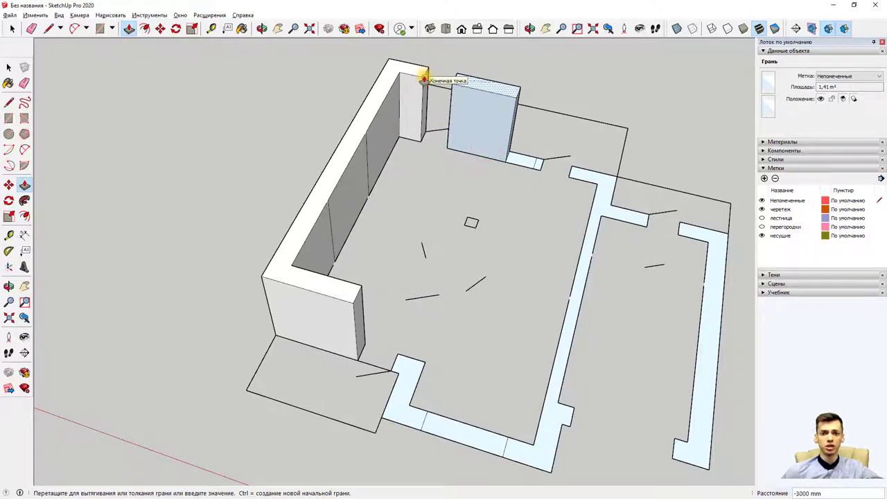
{"action": "key", "text": "Escape"}
{"action": "right_click", "coordinate": [483, 147]}
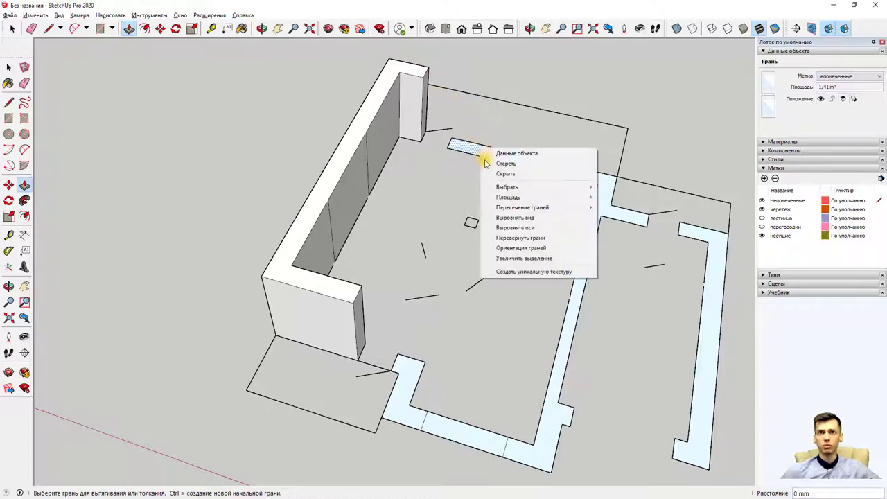
{"action": "left_click", "coordinate": [556, 239]}
{"action": "left_click", "coordinate": [476, 146]}
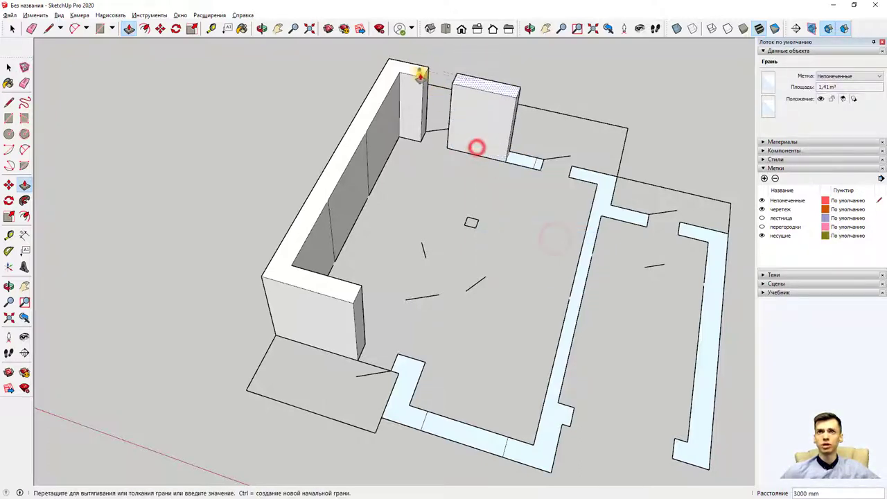
{"action": "left_click", "coordinate": [426, 78]}
{"action": "left_click", "coordinate": [542, 164]}
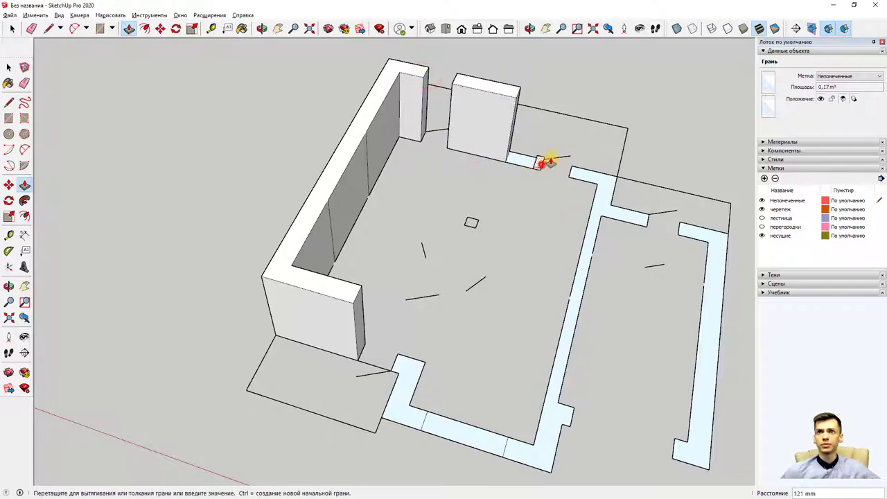
{"action": "left_click", "coordinate": [516, 98]}
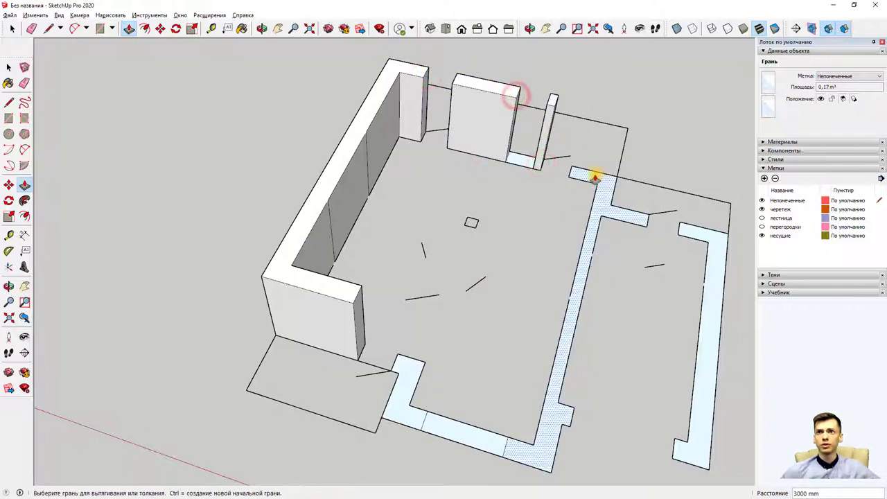
- Raise the long strip, the right wall and the front wall to the 3000 mm wall height
{"action": "left_click", "coordinate": [595, 174]}
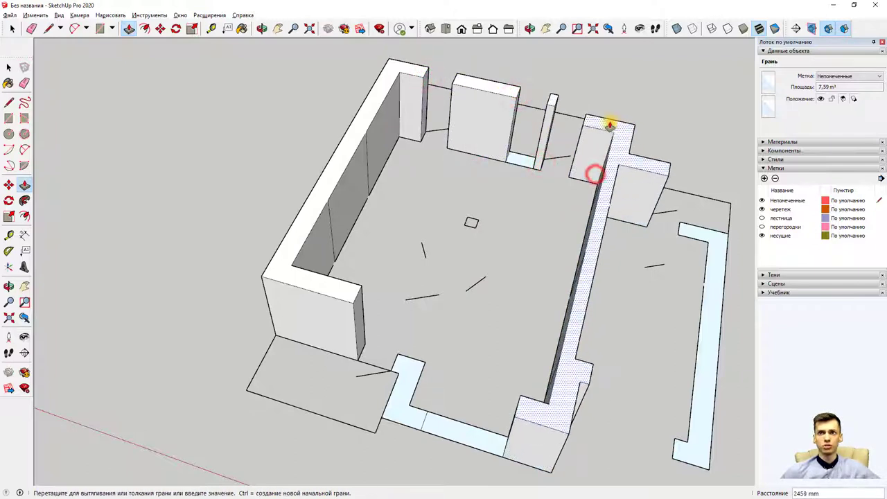
{"action": "left_click", "coordinate": [556, 105]}
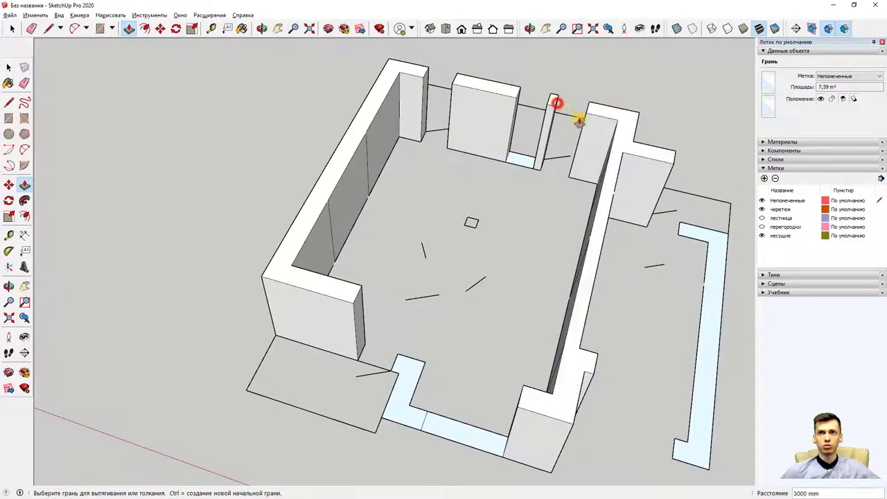
{"action": "left_click", "coordinate": [703, 230]}
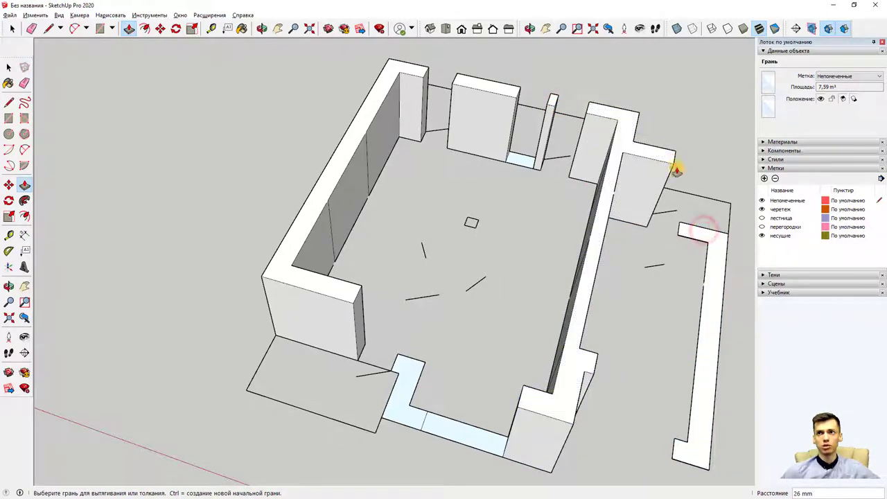
{"action": "left_click", "coordinate": [710, 233]}
{"action": "left_click", "coordinate": [672, 165]}
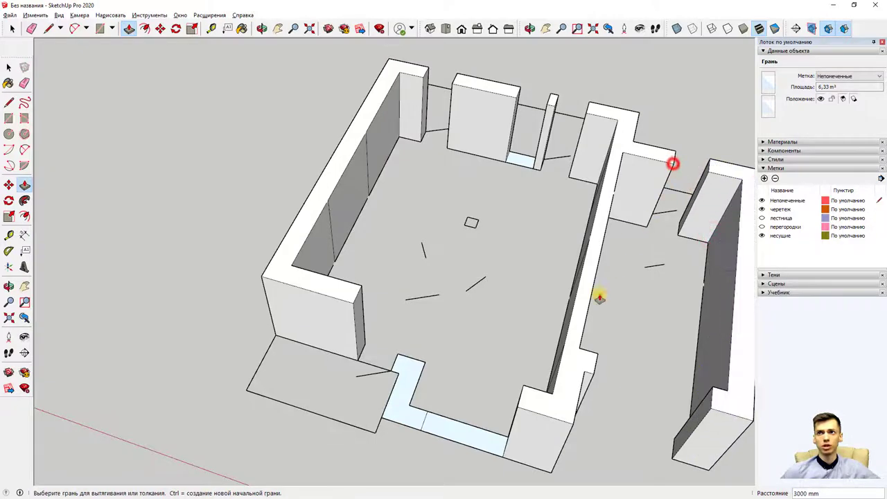
{"action": "left_click", "coordinate": [421, 420]}
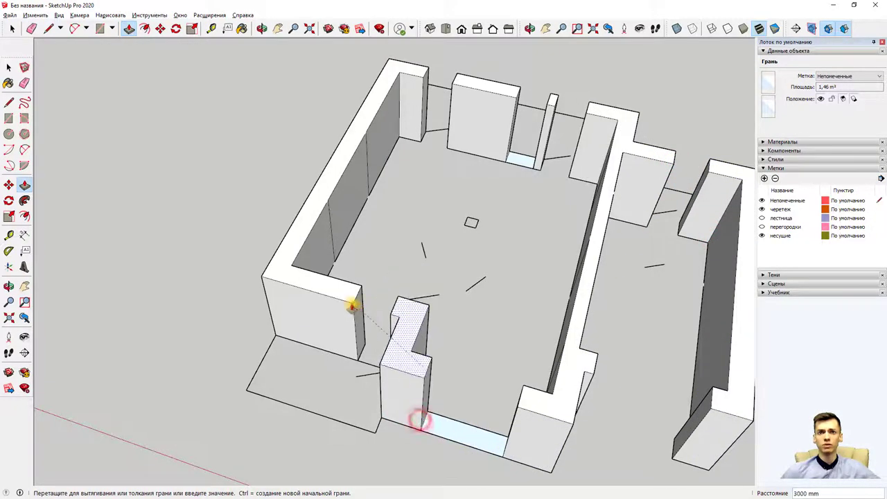
{"action": "left_click", "coordinate": [353, 305]}
{"action": "scroll", "coordinate": [485, 416], "scroll_direction": "down", "scroll_amount": 2}
- Reverse the first opening's face and raise it 900 mm
{"action": "left_click", "coordinate": [481, 430]}
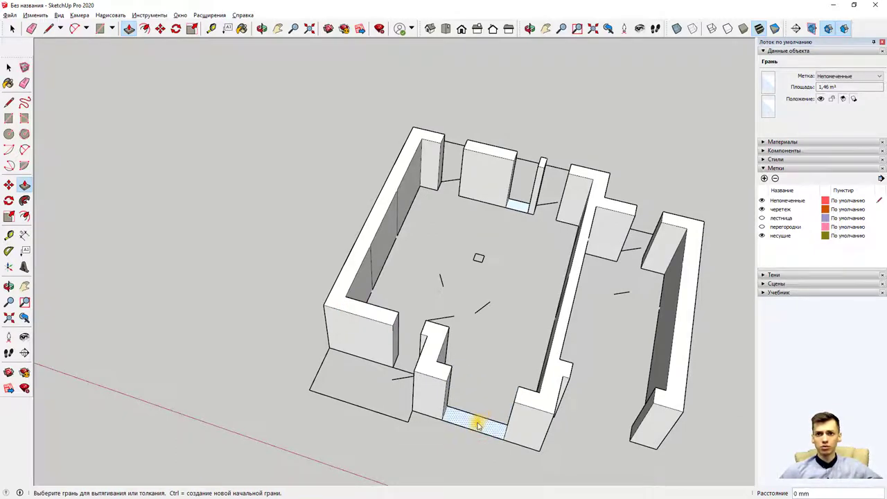
{"action": "right_click", "coordinate": [478, 422]}
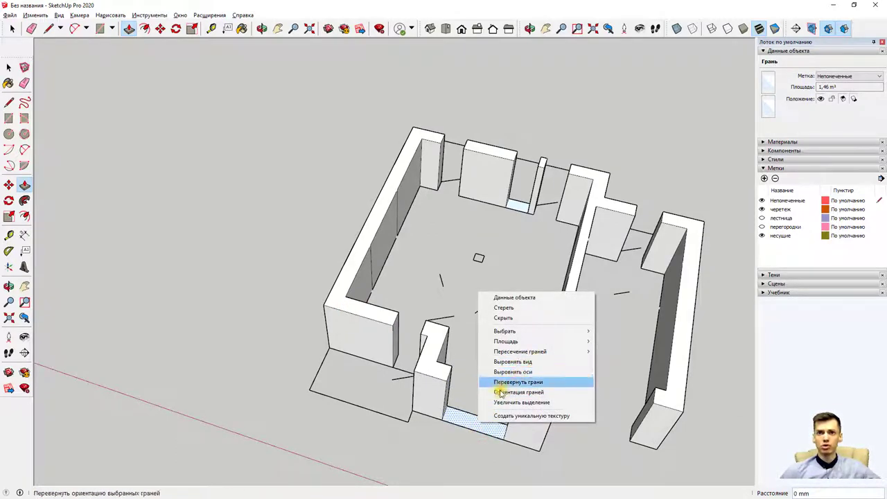
{"action": "left_click", "coordinate": [449, 449]}
{"action": "scroll", "coordinate": [468, 421], "scroll_direction": "up", "scroll_amount": 3}
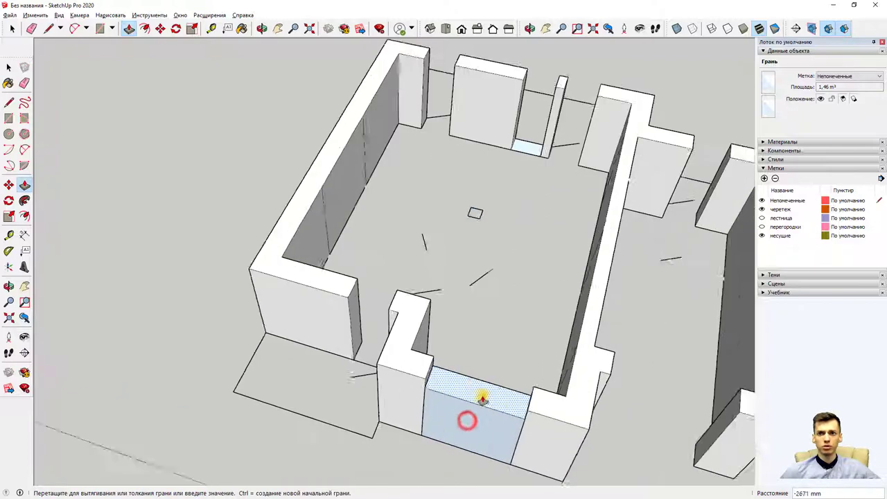
{"action": "scroll", "coordinate": [468, 422], "scroll_direction": "up", "scroll_amount": 3}
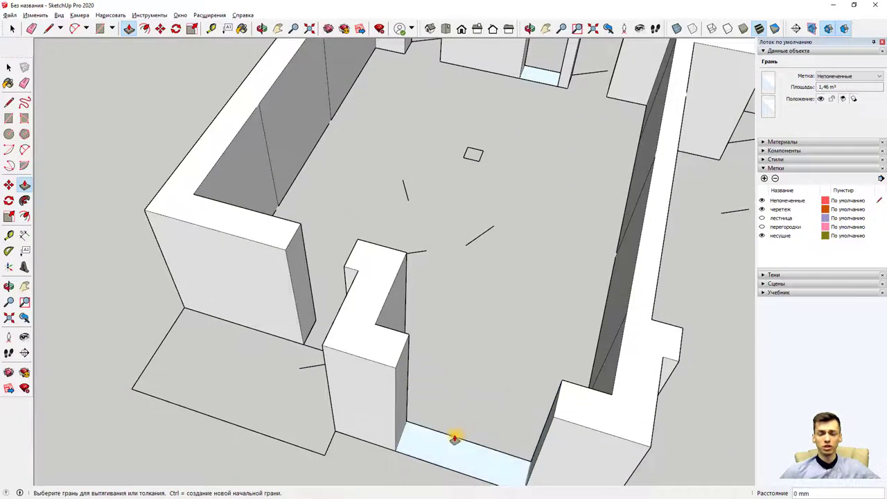
{"action": "right_click", "coordinate": [451, 444]}
{"action": "left_click", "coordinate": [492, 405]}
{"action": "left_click", "coordinate": [438, 445]}
{"action": "type", "text": "900"}
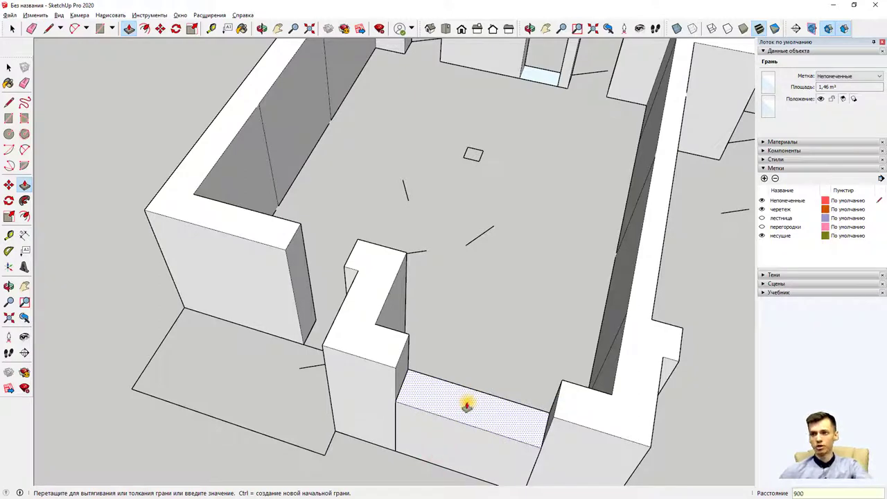
{"action": "key", "text": "Return"}
{"action": "scroll", "coordinate": [485, 386], "scroll_direction": "down", "scroll_amount": 2}
- Reverse the second opening's face and raise it 900 mm
{"action": "right_click", "coordinate": [526, 151]}
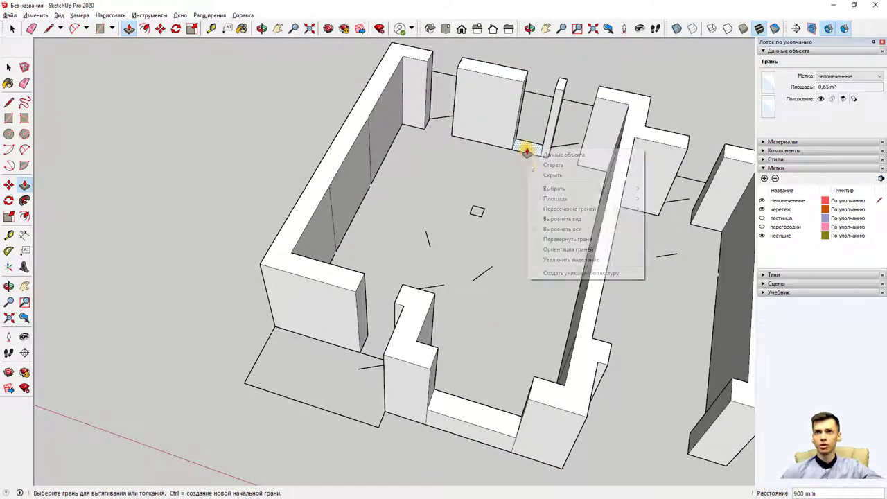
{"action": "left_click", "coordinate": [559, 241]}
{"action": "left_click", "coordinate": [527, 154]}
{"action": "type", "text": "900"}
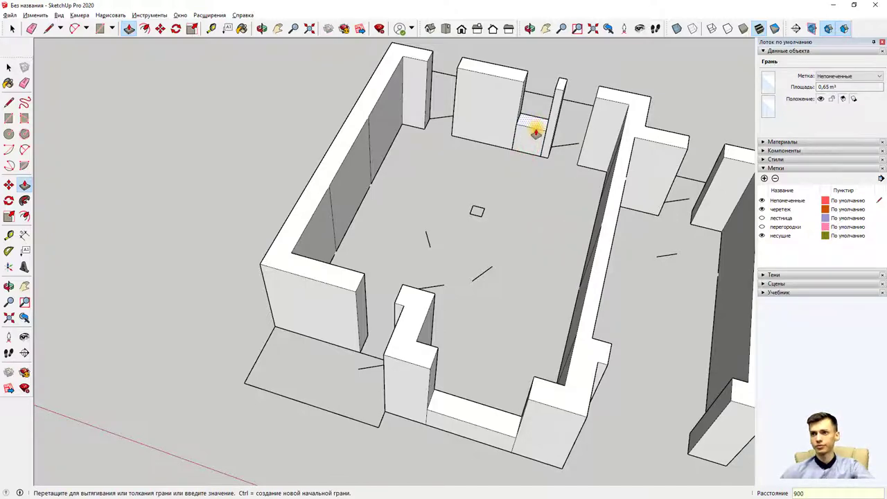
{"action": "key", "text": "Return"}
{"action": "scroll", "coordinate": [512, 208], "scroll_direction": "up", "scroll_amount": 2}
{"action": "scroll", "coordinate": [511, 218], "scroll_direction": "down", "scroll_amount": 3}
{"action": "scroll", "coordinate": [506, 216], "scroll_direction": "down", "scroll_amount": 2}
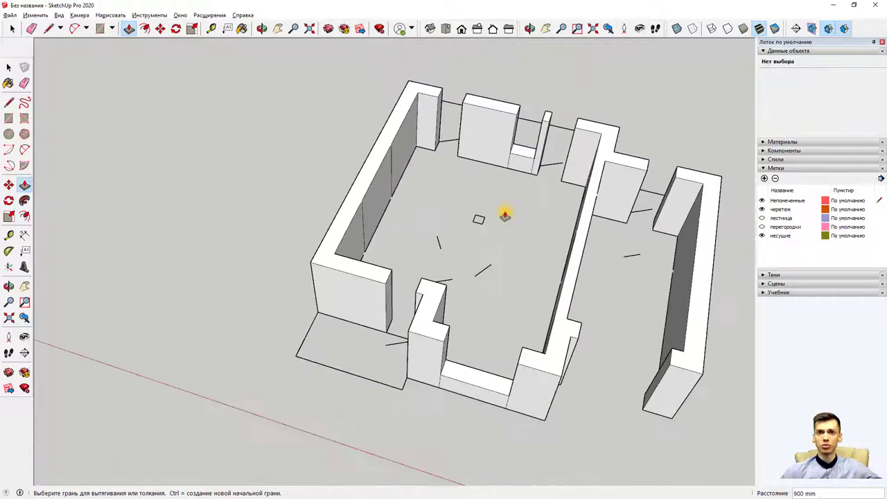
- With Select, delete the stray line at the low wall's corner
{"action": "left_click", "coordinate": [13, 29]}
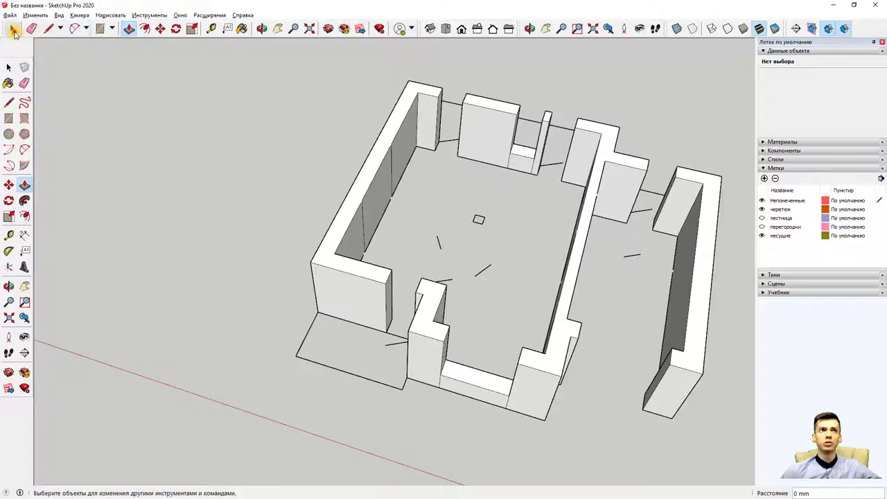
{"action": "scroll", "coordinate": [513, 171], "scroll_direction": "up", "scroll_amount": 3}
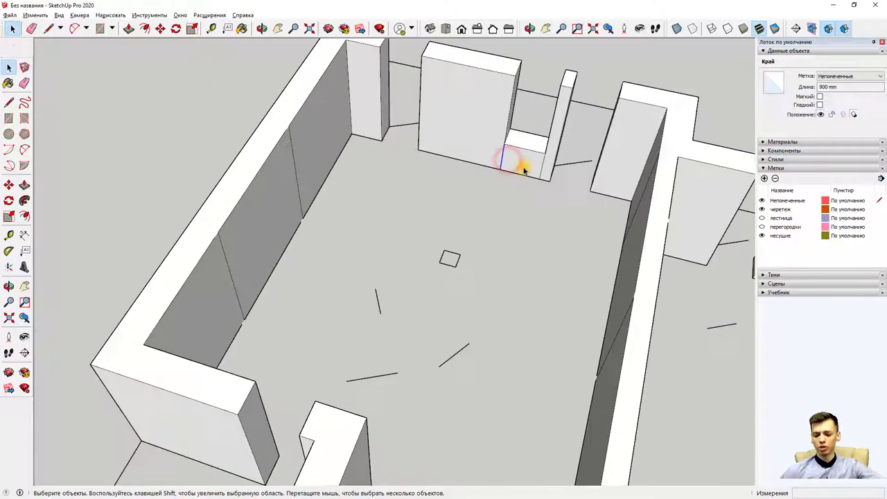
{"action": "scroll", "coordinate": [519, 164], "scroll_direction": "up", "scroll_amount": 2}
{"action": "scroll", "coordinate": [534, 162], "scroll_direction": "up", "scroll_amount": 2}
{"action": "scroll", "coordinate": [560, 199], "scroll_direction": "down", "scroll_amount": 3}
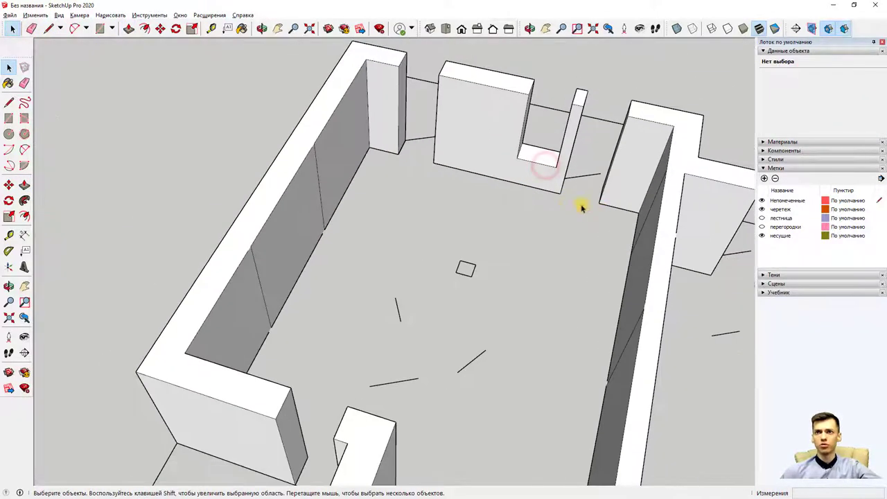
{"action": "mouse_move", "coordinate": [626, 239]}
{"action": "middle_mouse_down"}
{"action": "mouse_move", "coordinate": [564, 251]}
{"action": "mouse_move", "coordinate": [550, 277]}
{"action": "mouse_move", "coordinate": [212, 254]}
{"action": "mouse_move", "coordinate": [333, 284]}
{"action": "mouse_move", "coordinate": [298, 326]}
{"action": "middle_mouse_up"}
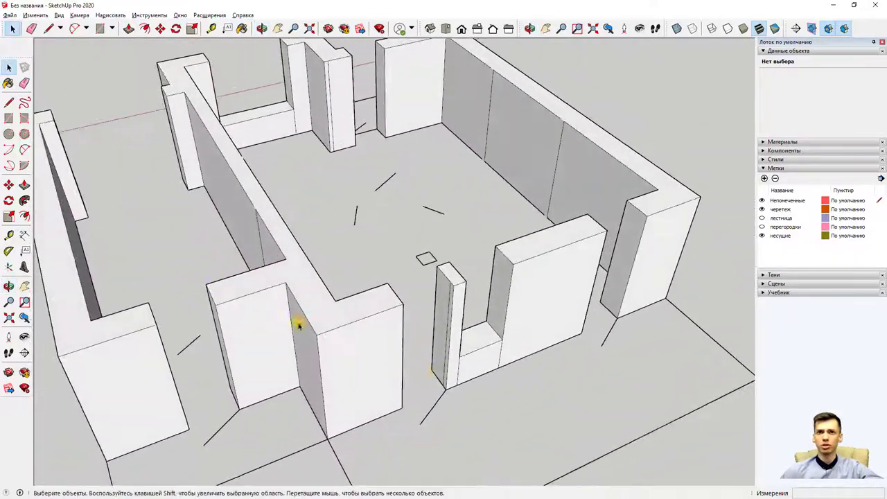
{"action": "left_click", "coordinate": [457, 377]}
{"action": "left_click", "coordinate": [501, 358]}
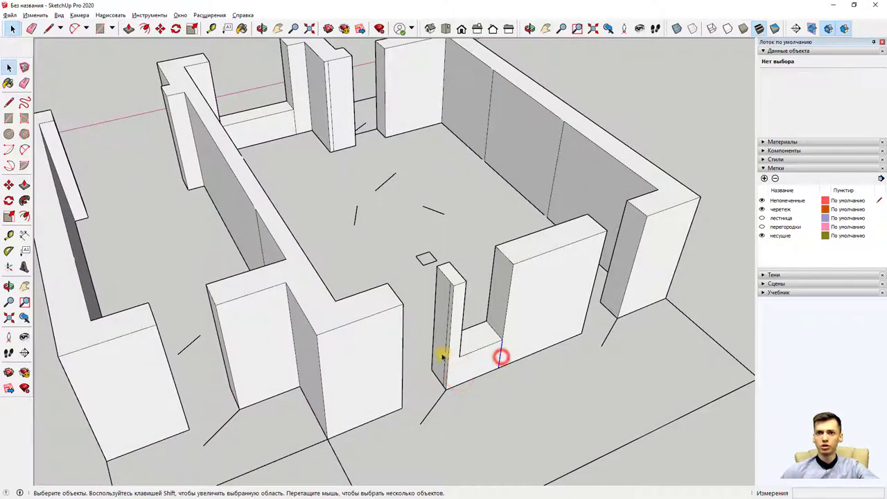
{"action": "mouse_move", "coordinate": [584, 326]}
{"action": "middle_mouse_down"}
{"action": "mouse_move", "coordinate": [571, 341]}
{"action": "mouse_move", "coordinate": [539, 287]}
{"action": "mouse_move", "coordinate": [414, 358]}
{"action": "mouse_move", "coordinate": [336, 370]}
{"action": "mouse_move", "coordinate": [113, 366]}
{"action": "mouse_move", "coordinate": [231, 316]}
{"action": "mouse_move", "coordinate": [239, 201]}
{"action": "middle_mouse_up"}
{"action": "scroll", "coordinate": [239, 201], "scroll_direction": "down", "scroll_amount": 3}
{"action": "scroll", "coordinate": [204, 109], "scroll_direction": "up", "scroll_amount": 5}
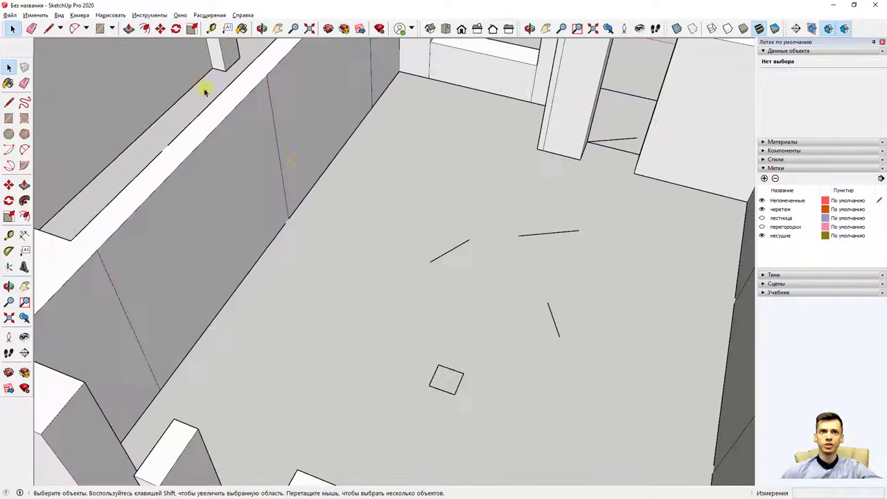
{"action": "key", "text": "Delete"}
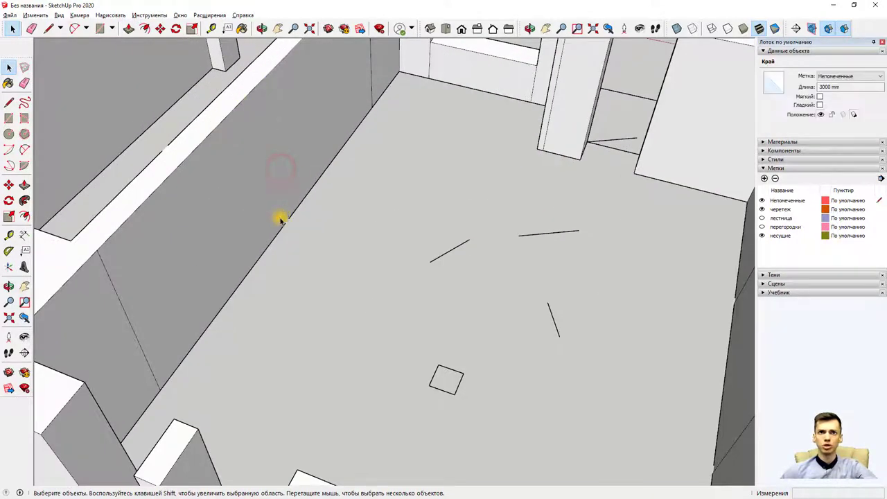
- Delete the stray line and the narrow stray face across the left wall
{"action": "left_click", "coordinate": [121, 311]}
{"action": "left_click", "coordinate": [123, 312]}
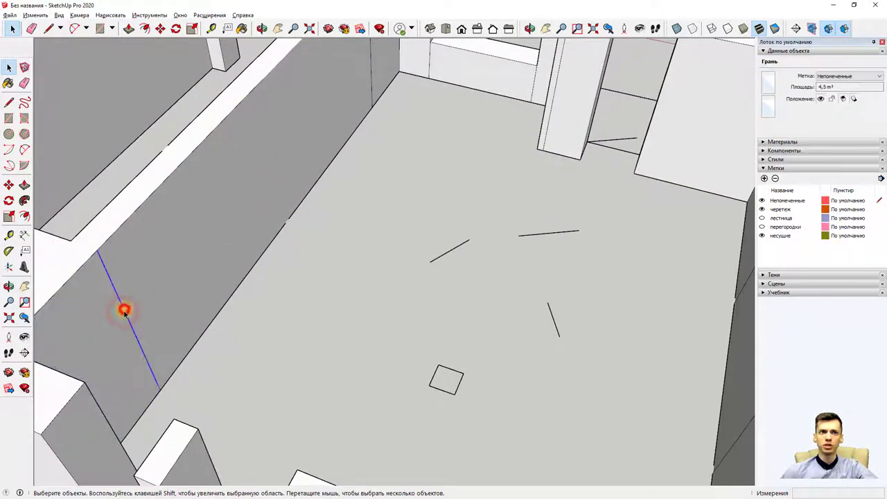
{"action": "key", "text": "Delete"}
{"action": "scroll", "coordinate": [268, 184], "scroll_direction": "down", "scroll_amount": 4}
{"action": "key", "text": "Delete"}
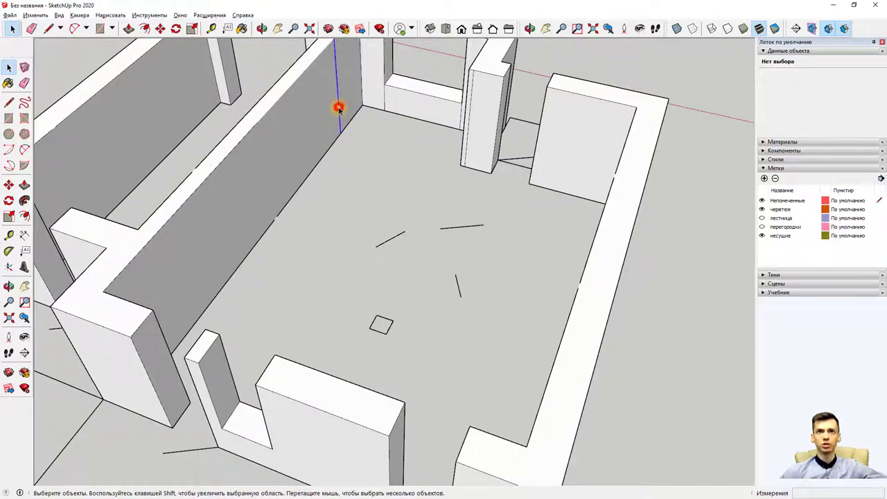
- Orbit around the room to check the other walls, ending at eye level beside the model
{"action": "scroll", "coordinate": [339, 108], "scroll_direction": "down", "scroll_amount": 3}
{"action": "scroll", "coordinate": [343, 95], "scroll_direction": "up", "scroll_amount": 2}
{"action": "scroll", "coordinate": [359, 90], "scroll_direction": "up", "scroll_amount": 2}
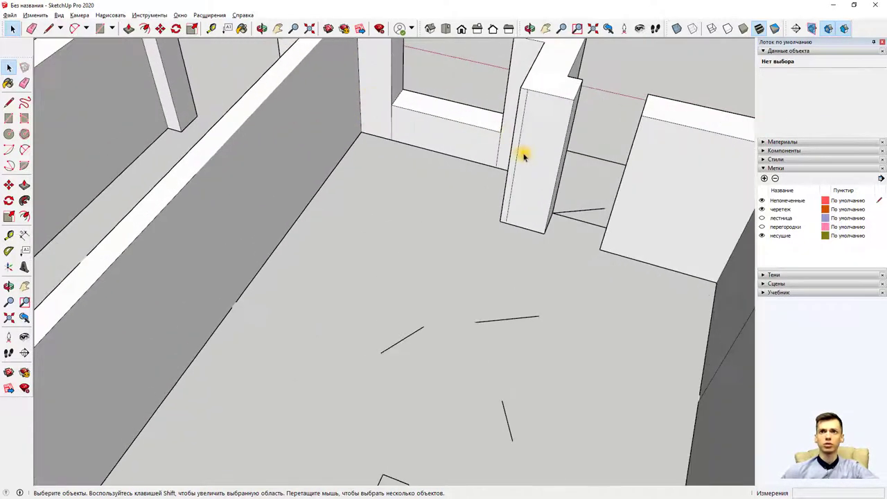
{"action": "mouse_move", "coordinate": [487, 180]}
{"action": "middle_mouse_down"}
{"action": "mouse_move", "coordinate": [568, 218]}
{"action": "mouse_move", "coordinate": [423, 137]}
{"action": "middle_mouse_up"}
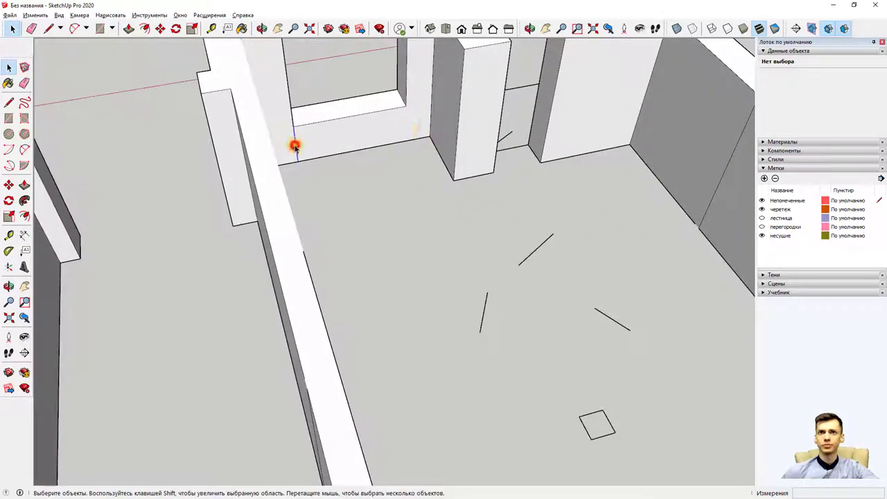
{"action": "scroll", "coordinate": [477, 188], "scroll_direction": "down", "scroll_amount": 5}
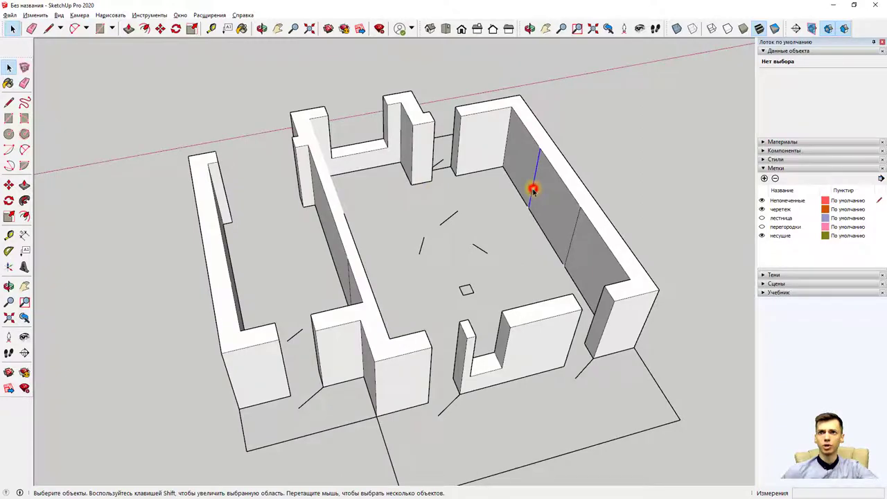
{"action": "mouse_move", "coordinate": [495, 251]}
{"action": "middle_mouse_down"}
{"action": "mouse_move", "coordinate": [594, 234]}
{"action": "mouse_move", "coordinate": [466, 271]}
{"action": "middle_mouse_up"}
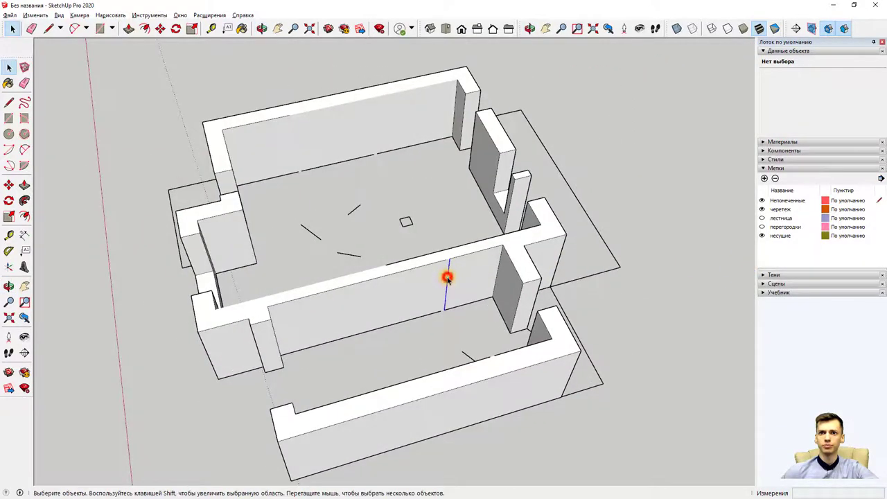
{"action": "mouse_move", "coordinate": [444, 311]}
{"action": "middle_mouse_down"}
{"action": "mouse_move", "coordinate": [487, 296]}
{"action": "mouse_move", "coordinate": [664, 273]}
{"action": "mouse_move", "coordinate": [564, 269]}
{"action": "mouse_move", "coordinate": [602, 266]}
{"action": "mouse_move", "coordinate": [382, 317]}
{"action": "mouse_move", "coordinate": [411, 321]}
{"action": "middle_mouse_up"}
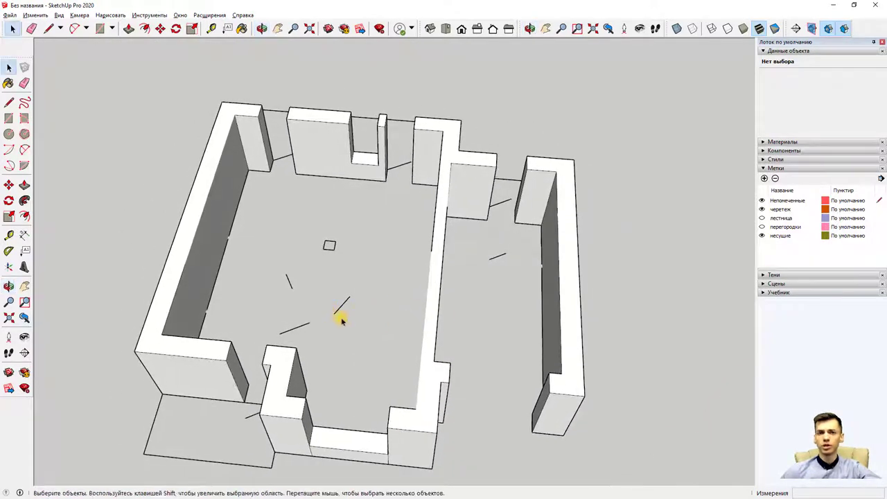
{"action": "scroll", "coordinate": [471, 335], "scroll_direction": "down", "scroll_amount": 4}
{"action": "mouse_move", "coordinate": [469, 350]}
{"action": "middle_mouse_down"}
{"action": "mouse_move", "coordinate": [511, 311]}
{"action": "mouse_move", "coordinate": [531, 311]}
{"action": "mouse_move", "coordinate": [568, 89]}
{"action": "mouse_move", "coordinate": [545, 149]}
{"action": "mouse_move", "coordinate": [525, 164]}
{"action": "middle_mouse_up"}
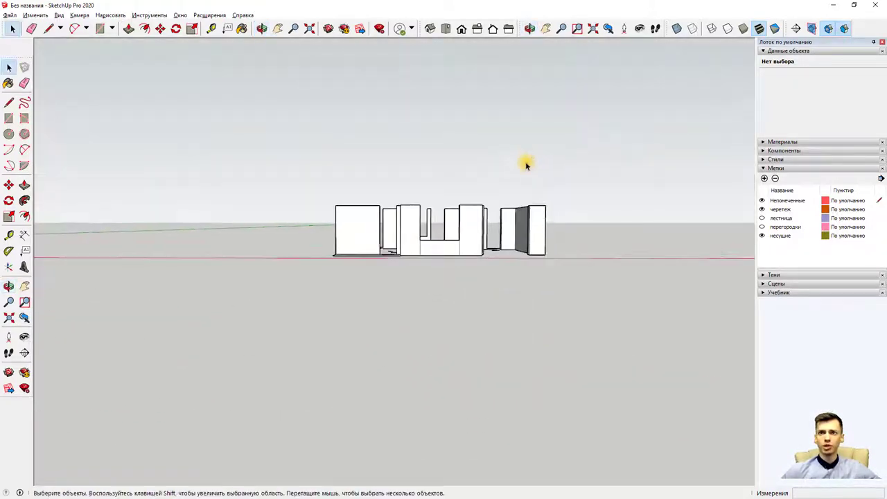
- Assign all the walls to the несущие tag and hide that tag
{"action": "mouse_move", "coordinate": [644, 179]}
{"action": "left_mouse_down"}
{"action": "mouse_move", "coordinate": [306, 225]}
{"action": "mouse_move", "coordinate": [310, 249]}
{"action": "left_mouse_up"}
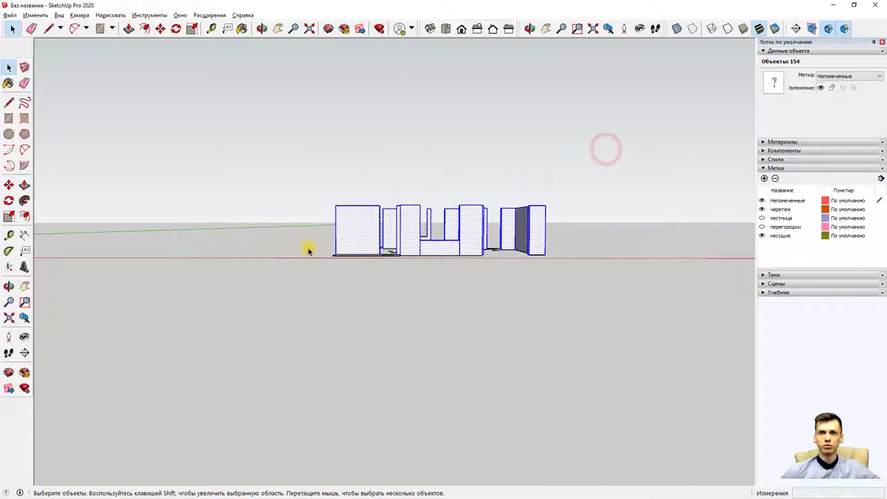
{"action": "mouse_move", "coordinate": [310, 249]}
{"action": "middle_mouse_down"}
{"action": "mouse_move", "coordinate": [476, 178]}
{"action": "mouse_move", "coordinate": [396, 282]}
{"action": "mouse_move", "coordinate": [409, 347]}
{"action": "middle_mouse_up"}
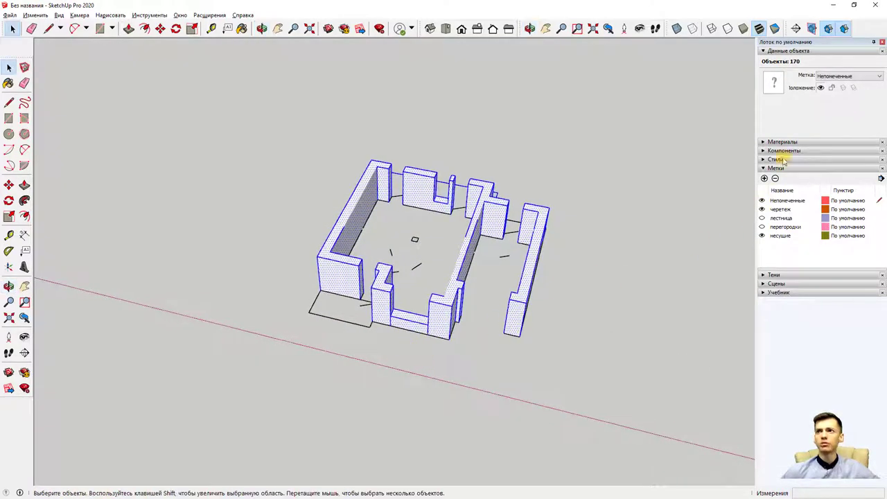
{"action": "left_click", "coordinate": [846, 75]}
{"action": "left_click", "coordinate": [841, 97]}
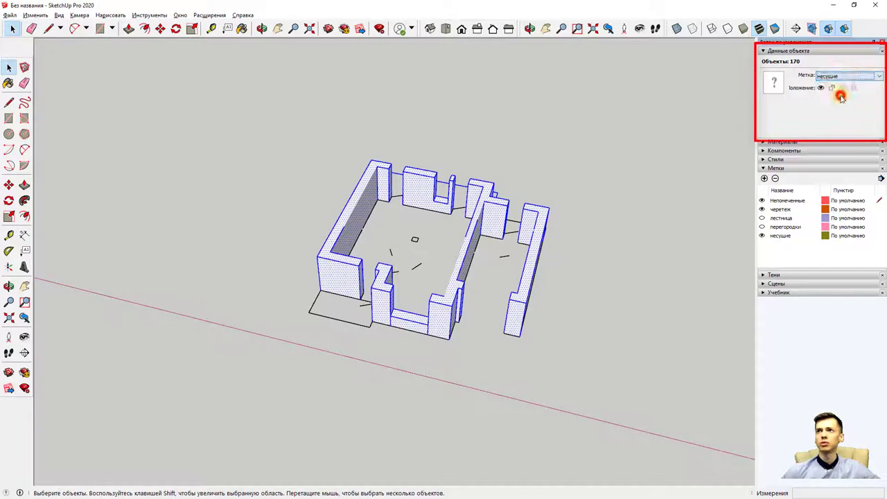
{"action": "left_click", "coordinate": [762, 236]}
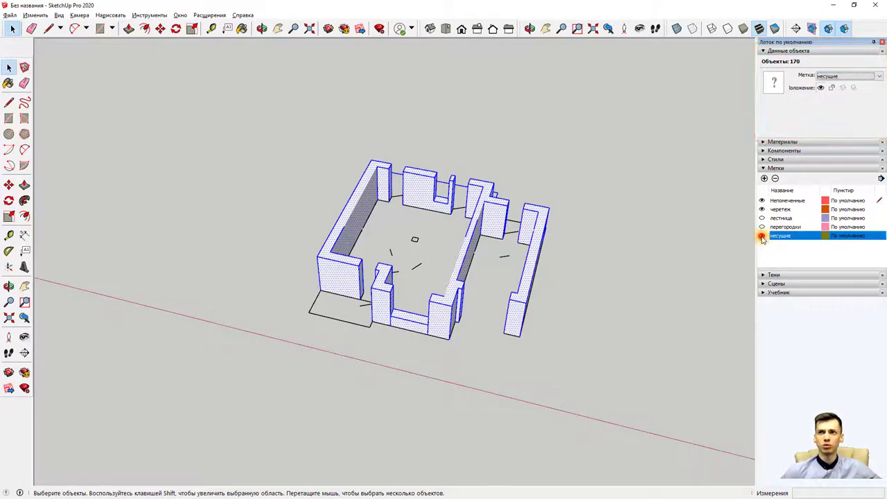
- Look down on the floor plan and show the перегородки tag's partition outlines
{"action": "middle_click_drag", "start_coordinate": [575, 228], "coordinate": [581, 254]}
{"action": "scroll", "coordinate": [451, 273], "scroll_direction": "up", "scroll_amount": 3}
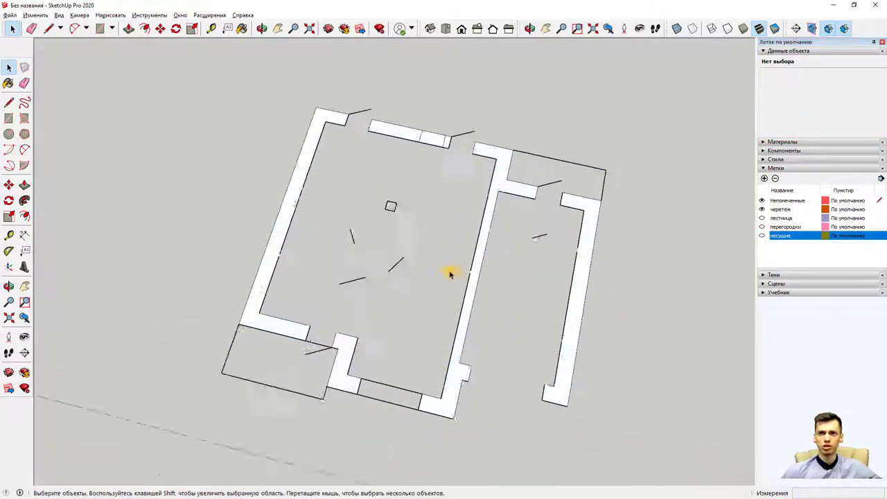
{"action": "scroll", "coordinate": [447, 287], "scroll_direction": "up", "scroll_amount": 2}
{"action": "middle_click_drag", "start_coordinate": [448, 287], "coordinate": [477, 297]}
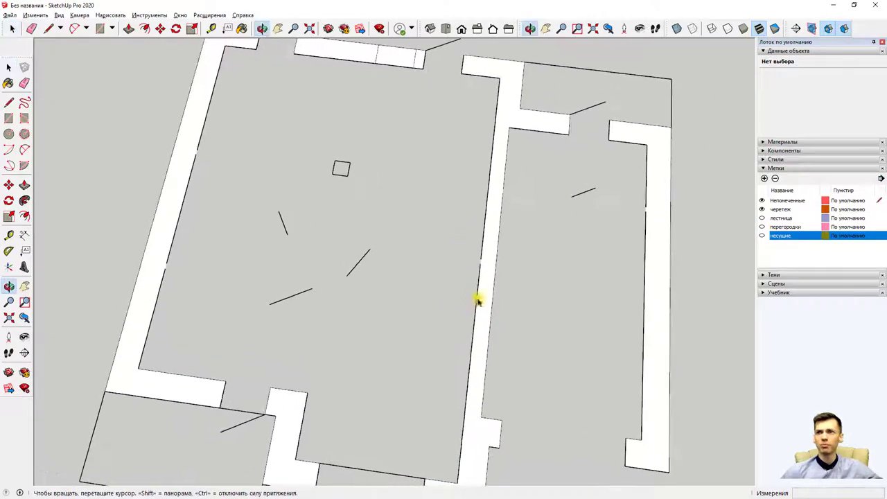
{"action": "left_click", "coordinate": [761, 226]}
- Orbit into perspective and zoom in to inspect the thin partition edges
{"action": "mouse_move", "coordinate": [637, 248]}
{"action": "middle_mouse_down"}
{"action": "mouse_move", "coordinate": [476, 279]}
{"action": "mouse_move", "coordinate": [297, 122]}
{"action": "mouse_move", "coordinate": [323, 99]}
{"action": "middle_mouse_up"}
{"action": "scroll", "coordinate": [331, 98], "scroll_direction": "down", "scroll_amount": 2}
{"action": "mouse_move", "coordinate": [344, 90]}
{"action": "left_mouse_down"}
{"action": "mouse_move", "coordinate": [255, 72]}
{"action": "mouse_move", "coordinate": [266, 75]}
{"action": "left_mouse_up"}
{"action": "left_click", "coordinate": [305, 100]}
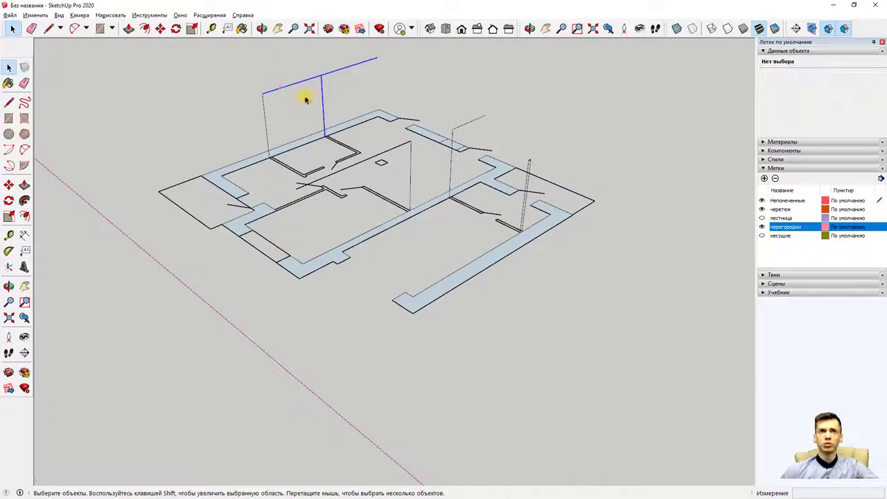
{"action": "left_click_drag", "start_coordinate": [302, 78], "coordinate": [278, 83]}
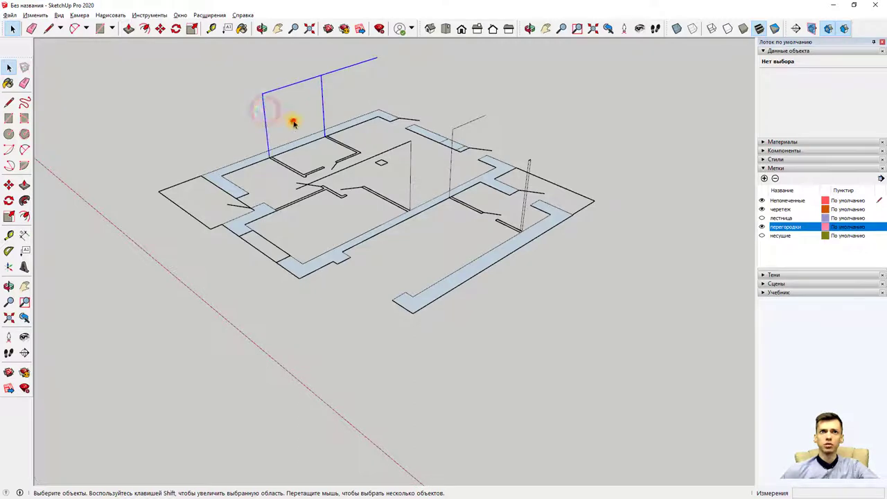
{"action": "middle_click_drag", "start_coordinate": [313, 129], "coordinate": [422, 195]}
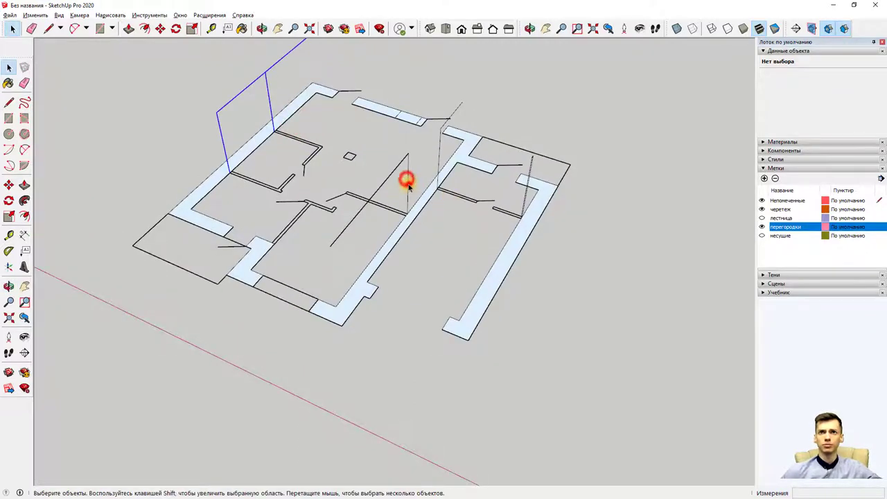
{"action": "left_click", "coordinate": [408, 180]}
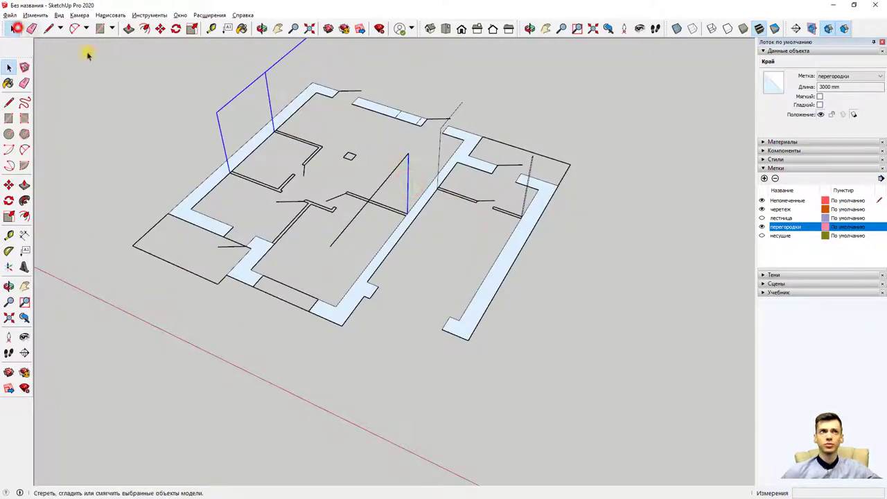
{"action": "scroll", "coordinate": [400, 208], "scroll_direction": "up", "scroll_amount": 1}
{"action": "scroll", "coordinate": [311, 212], "scroll_direction": "up", "scroll_amount": 3}
{"action": "scroll", "coordinate": [400, 226], "scroll_direction": "up", "scroll_amount": 3}
{"action": "middle_click_drag", "start_coordinate": [400, 225], "coordinate": [646, 221]}
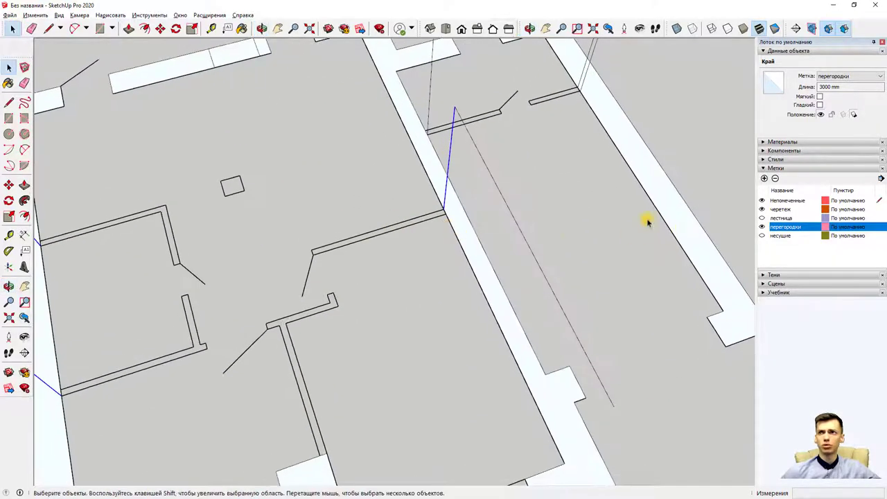
{"action": "left_click", "coordinate": [100, 28]}
- Draw rectangles over the top partition, the long vertical partition and the left room's lower partition
{"action": "left_click", "coordinate": [313, 249]}
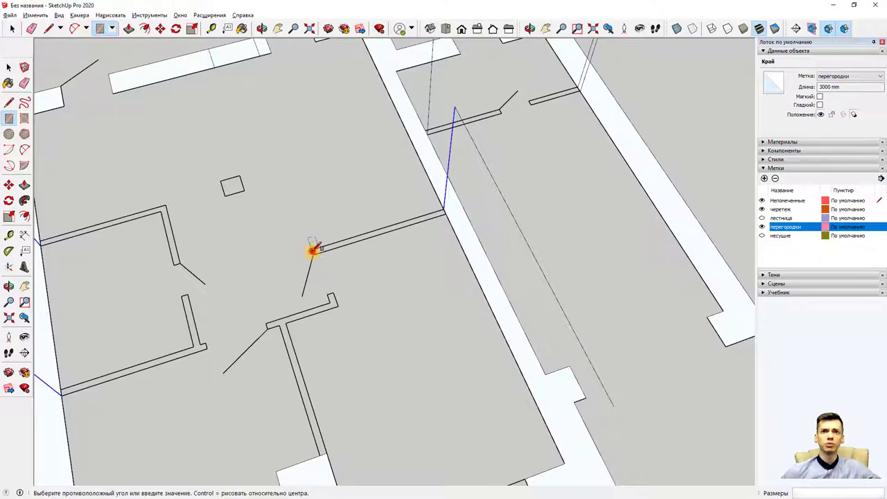
{"action": "left_click", "coordinate": [447, 215]}
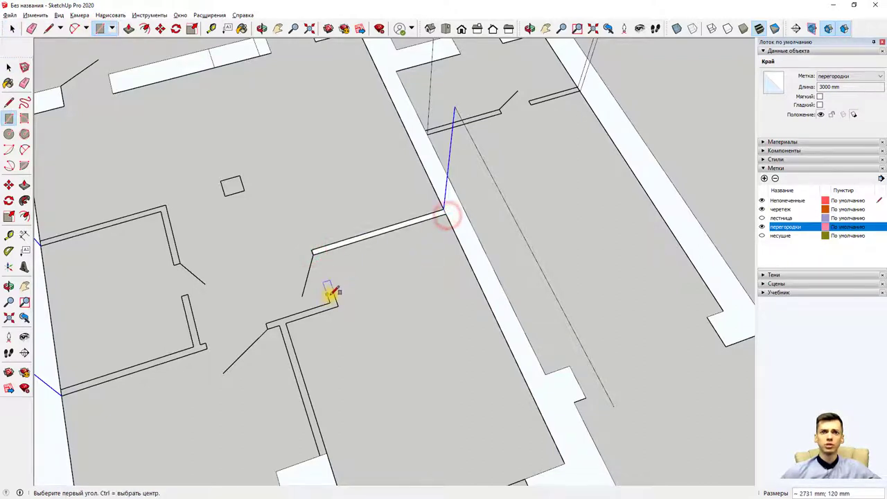
{"action": "left_click", "coordinate": [330, 452]}
{"action": "left_click", "coordinate": [283, 324]}
{"action": "scroll", "coordinate": [283, 316], "scroll_direction": "up", "scroll_amount": 2}
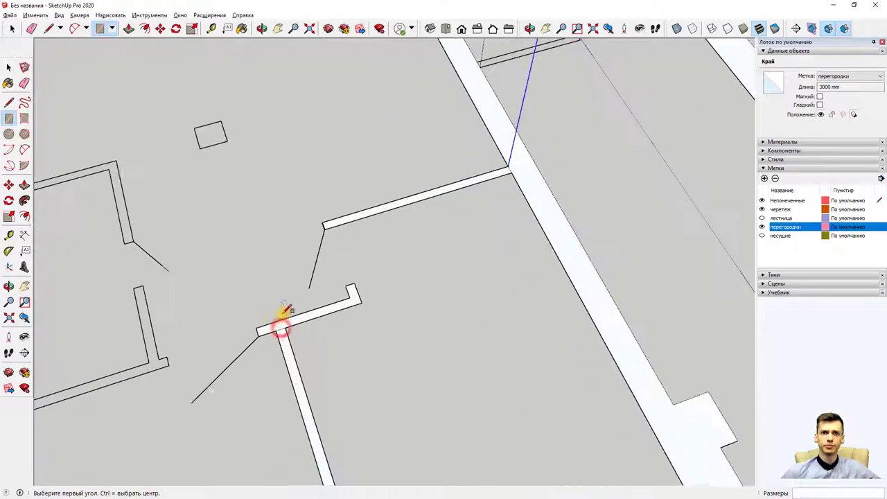
{"action": "scroll", "coordinate": [229, 320], "scroll_direction": "down", "scroll_amount": 2}
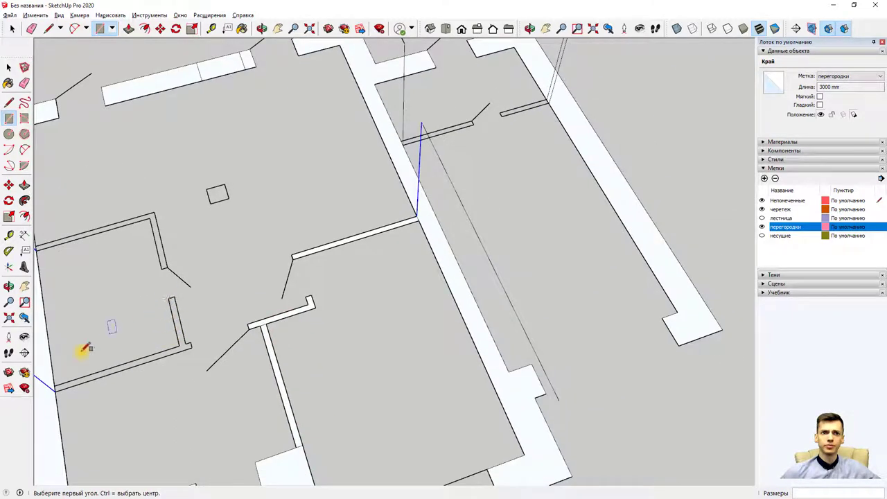
{"action": "left_click", "coordinate": [56, 384]}
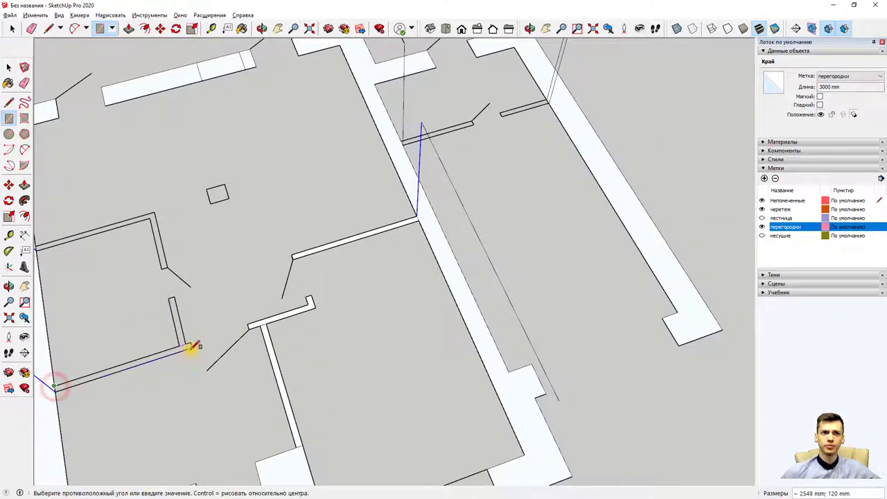
{"action": "left_click", "coordinate": [190, 348]}
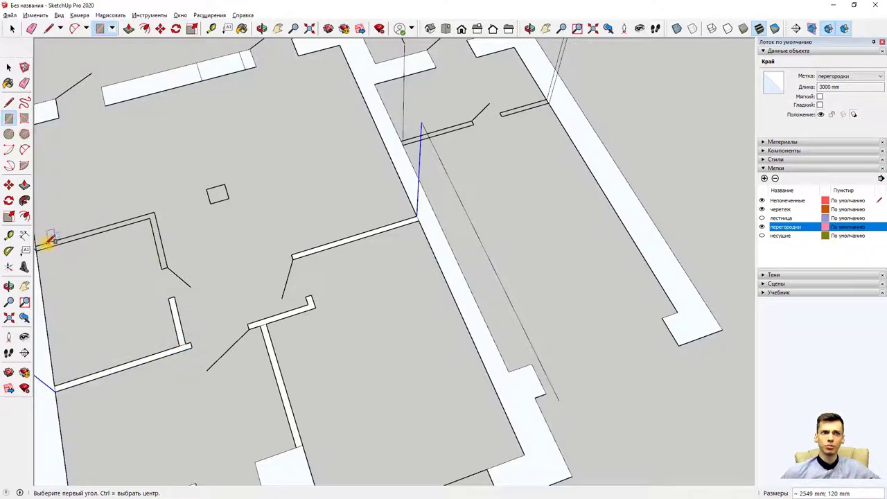
{"action": "scroll", "coordinate": [50, 241], "scroll_direction": "down", "scroll_amount": 3}
{"action": "scroll", "coordinate": [63, 189], "scroll_direction": "up", "scroll_amount": 2}
- Draw rectangles over the left room's upper, right-room and short outer-wall partitions, dismissing the hidden-layer warning
{"action": "left_click", "coordinate": [61, 188]}
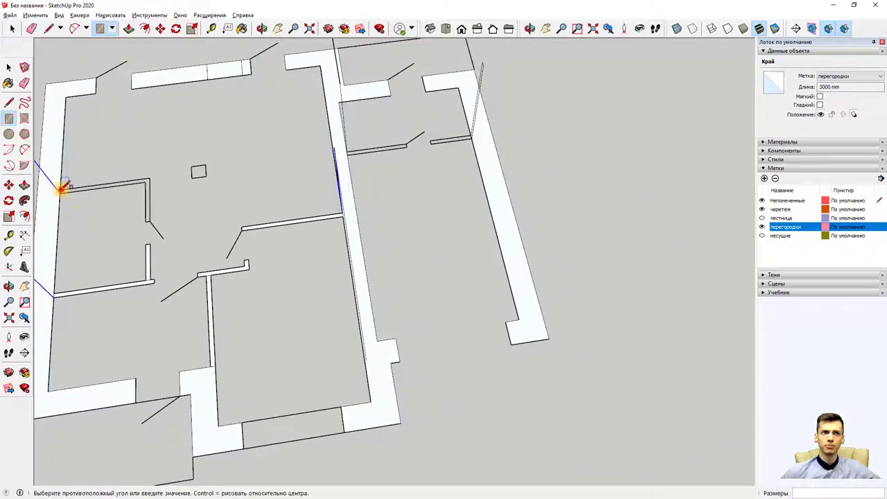
{"action": "left_click", "coordinate": [147, 184]}
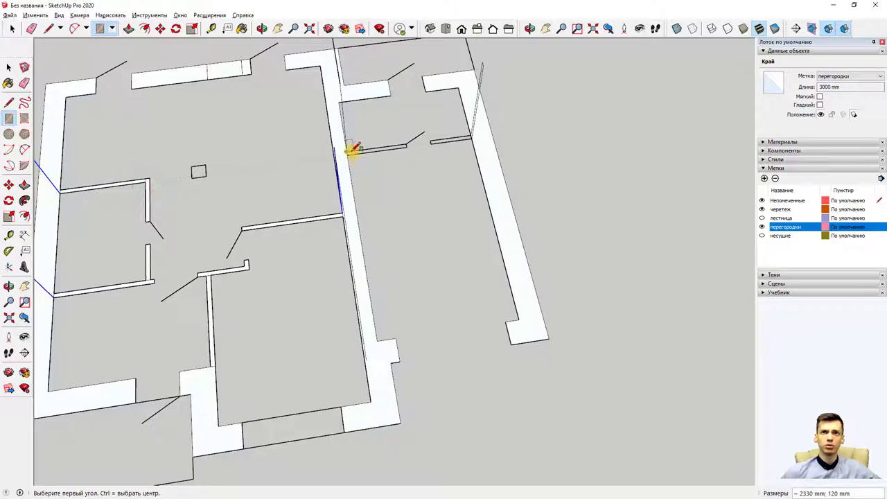
{"action": "left_click", "coordinate": [408, 147]}
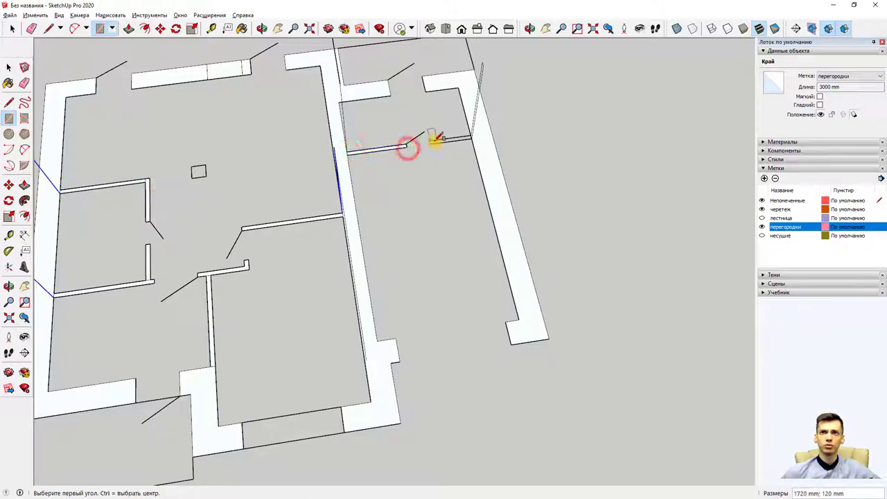
{"action": "left_click", "coordinate": [433, 140]}
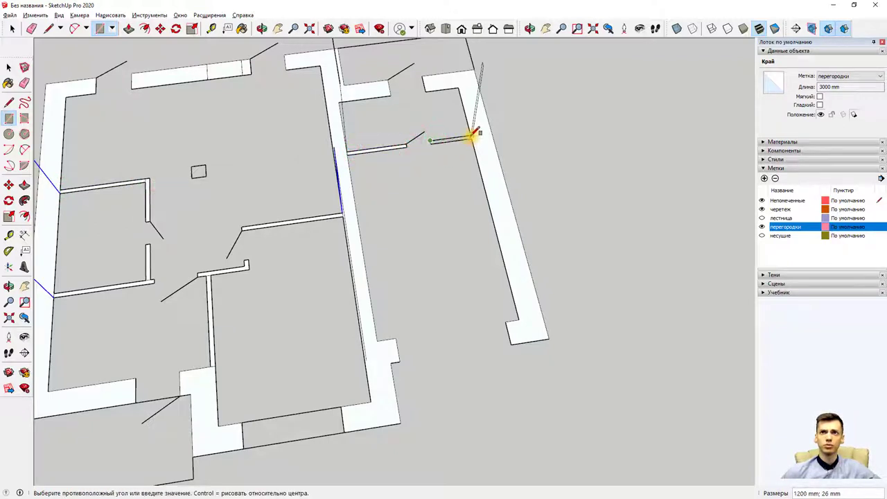
{"action": "left_click", "coordinate": [471, 136]}
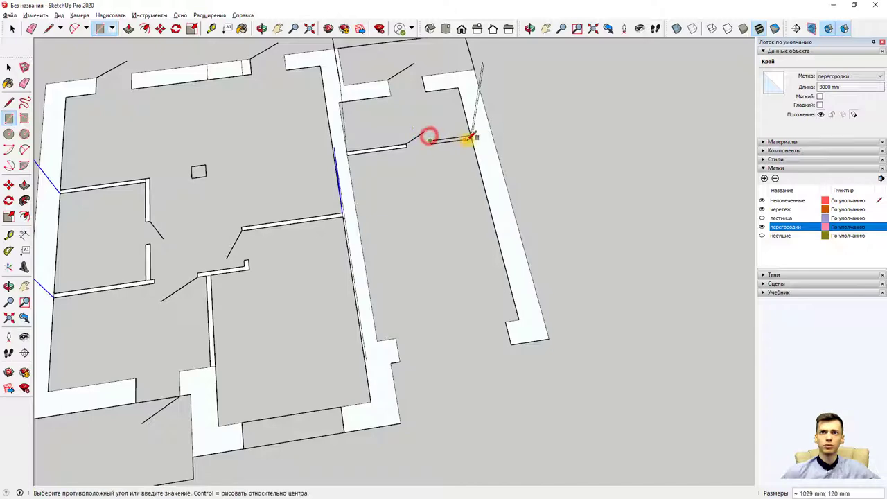
{"action": "left_click", "coordinate": [472, 138]}
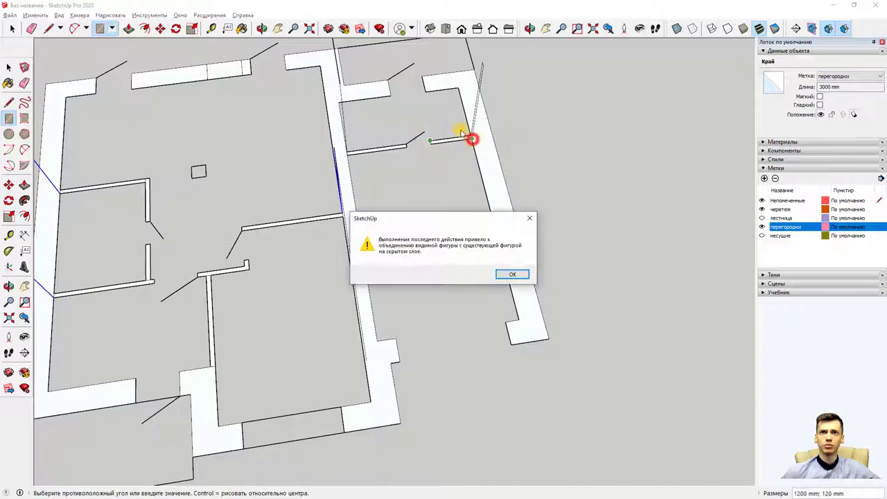
{"action": "left_click", "coordinate": [513, 272]}
- Orbit to a top view of the plan and start raising one partition face
{"action": "scroll", "coordinate": [459, 115], "scroll_direction": "up", "scroll_amount": 5}
{"action": "middle_click_drag", "start_coordinate": [460, 118], "coordinate": [527, 78]}
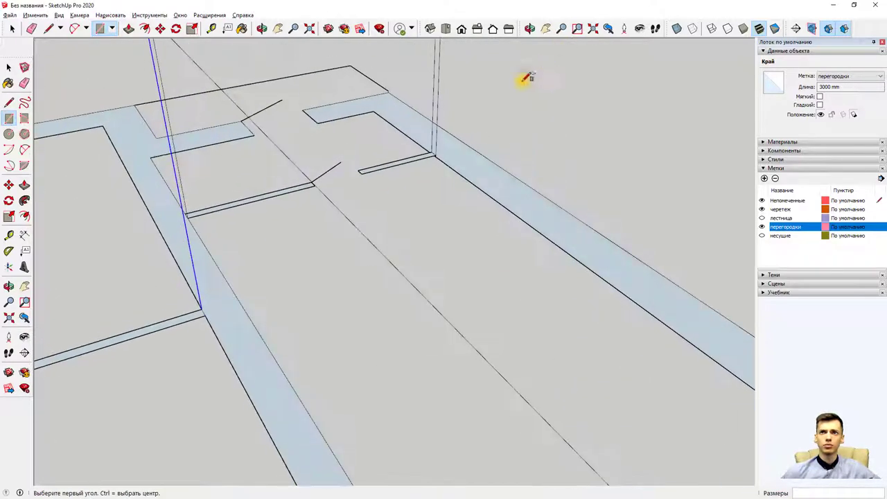
{"action": "left_click", "coordinate": [12, 28]}
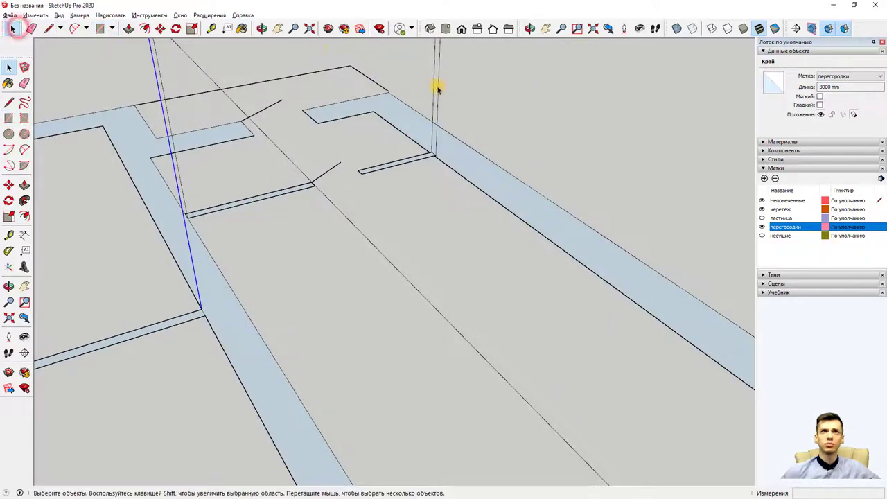
{"action": "scroll", "coordinate": [436, 94], "scroll_direction": "down", "scroll_amount": 5}
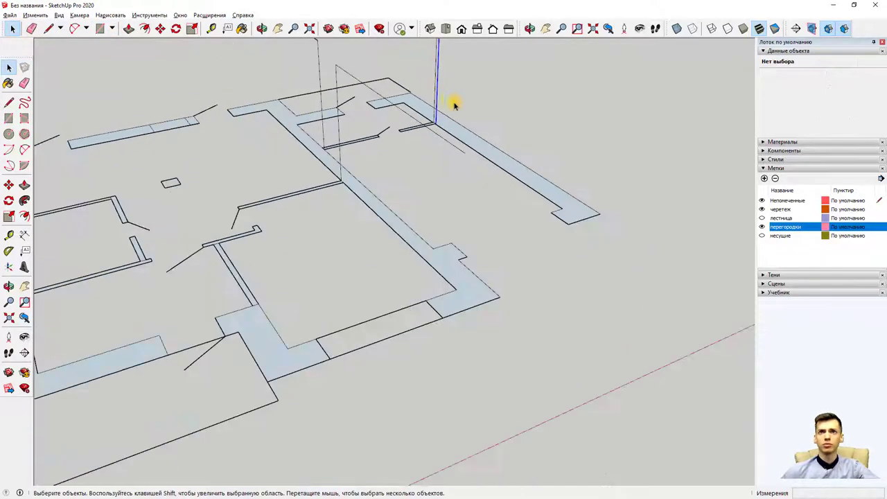
{"action": "mouse_move", "coordinate": [451, 103]}
{"action": "middle_mouse_down"}
{"action": "mouse_move", "coordinate": [336, 145]}
{"action": "mouse_move", "coordinate": [495, 155]}
{"action": "mouse_move", "coordinate": [421, 168]}
{"action": "mouse_move", "coordinate": [359, 268]}
{"action": "middle_mouse_up"}
{"action": "scroll", "coordinate": [372, 134], "scroll_direction": "down", "scroll_amount": 3}
{"action": "scroll", "coordinate": [216, 113], "scroll_direction": "up", "scroll_amount": 2}
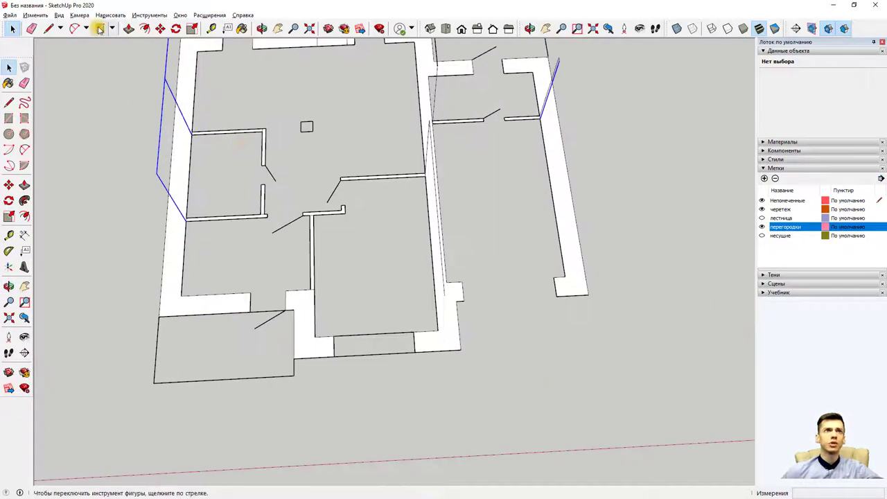
{"action": "scroll", "coordinate": [267, 205], "scroll_direction": "up", "scroll_amount": 1}
{"action": "left_click", "coordinate": [263, 194]}
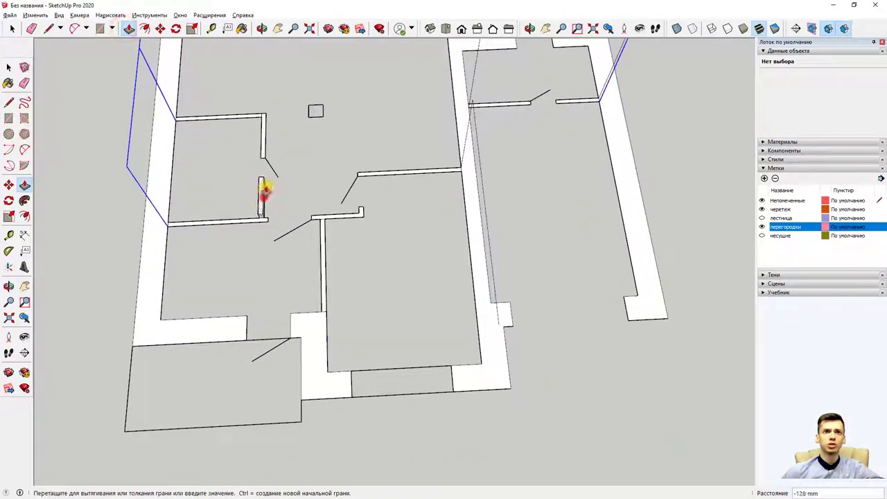
- Cancel the trial partition extrusion and reverse the first partition face
{"action": "middle_click_drag", "start_coordinate": [253, 169], "coordinate": [291, 138]}
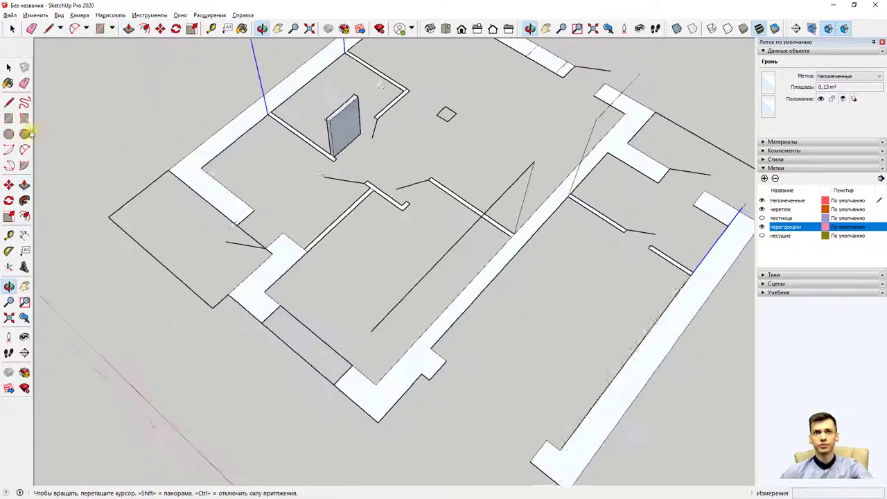
{"action": "scroll", "coordinate": [303, 118], "scroll_direction": "up", "scroll_amount": 2}
{"action": "key", "text": "Escape"}
{"action": "right_click", "coordinate": [368, 161]}
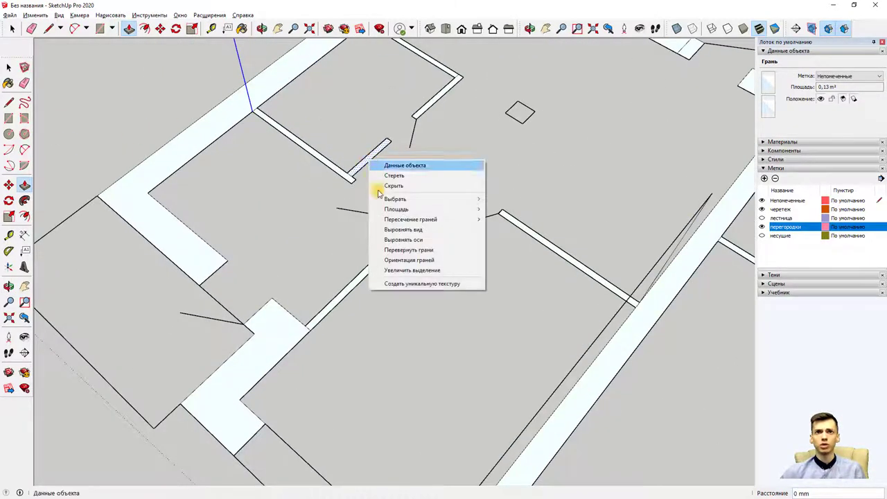
{"action": "left_click", "coordinate": [430, 253]}
{"action": "left_click", "coordinate": [428, 251]}
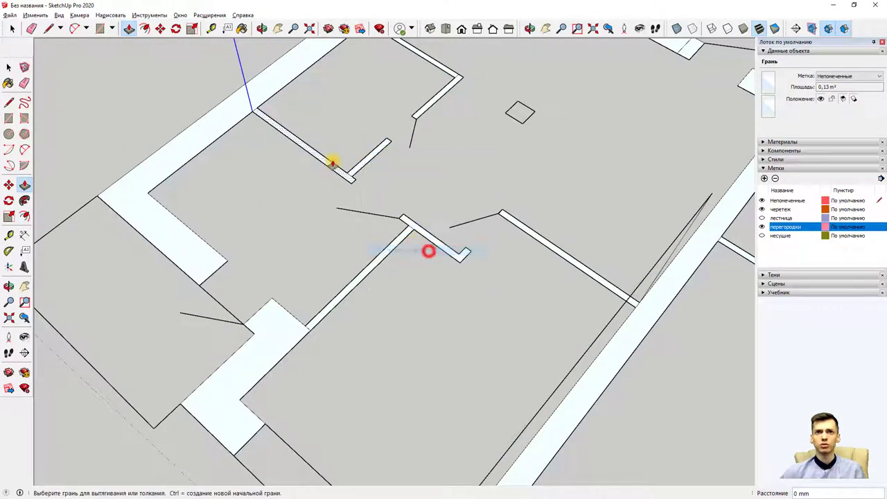
- Check the partition edge's context options and return to Select
{"action": "right_click", "coordinate": [333, 164]}
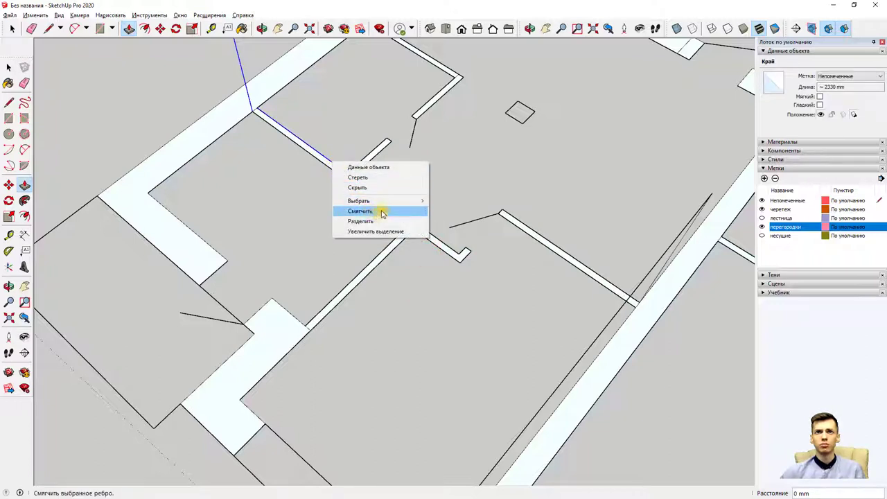
{"action": "left_click", "coordinate": [313, 151]}
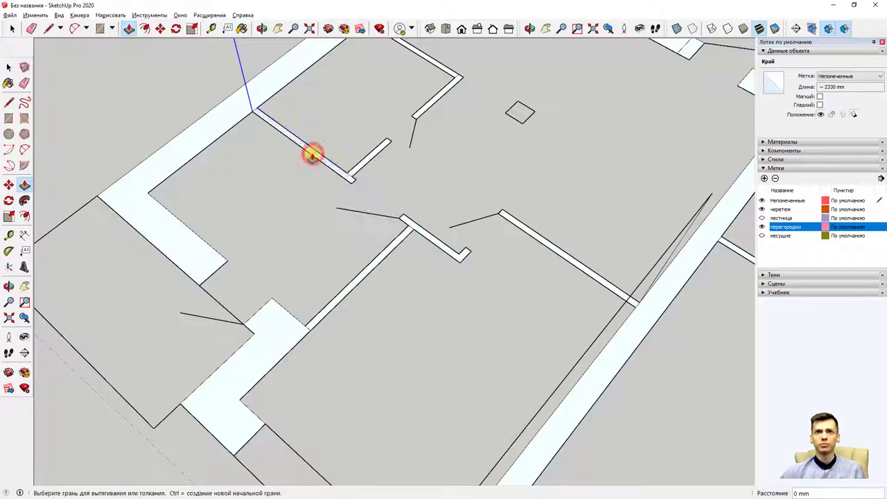
{"action": "right_click", "coordinate": [312, 152]}
{"action": "left_click", "coordinate": [298, 149]}
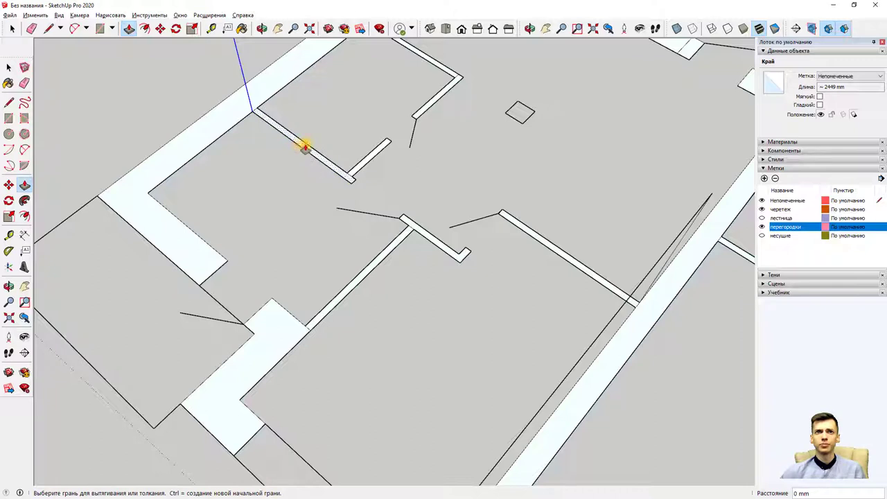
{"action": "right_click", "coordinate": [305, 147]}
{"action": "left_click", "coordinate": [303, 147]}
{"action": "key", "text": "space"}
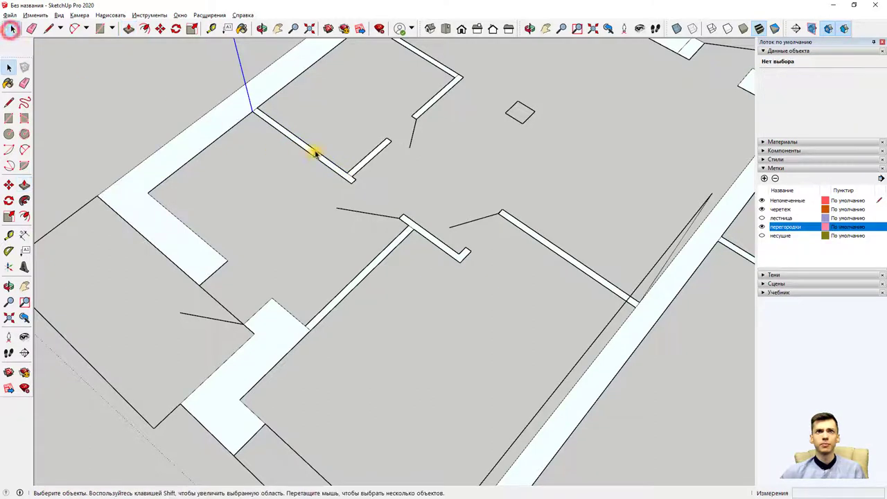
- Reverse the long partition face in the upper room and select the small L-shaped face
{"action": "left_click", "coordinate": [315, 152]}
{"action": "right_click", "coordinate": [316, 152]}
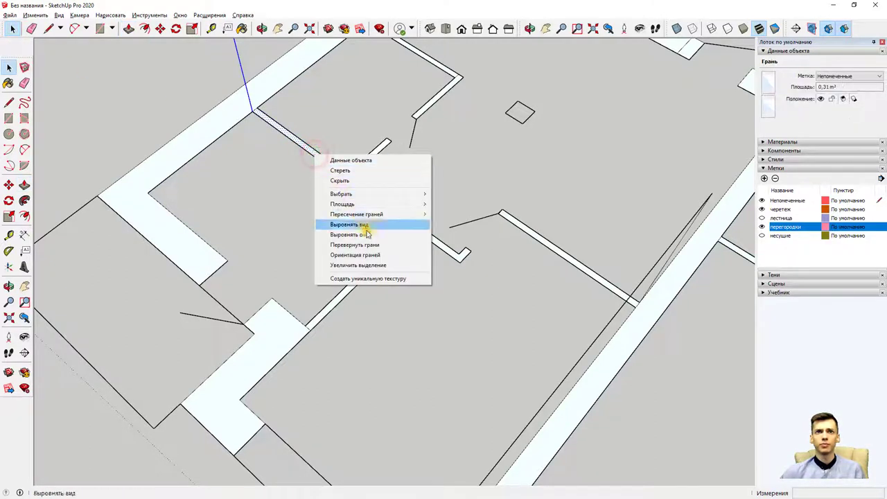
{"action": "left_click", "coordinate": [381, 245]}
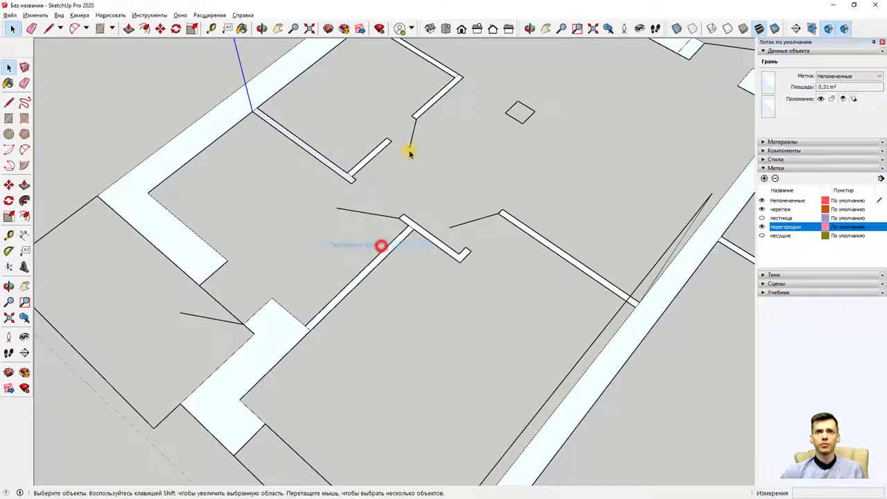
{"action": "scroll", "coordinate": [436, 142], "scroll_direction": "up", "scroll_amount": 2}
{"action": "left_click", "coordinate": [399, 292]}
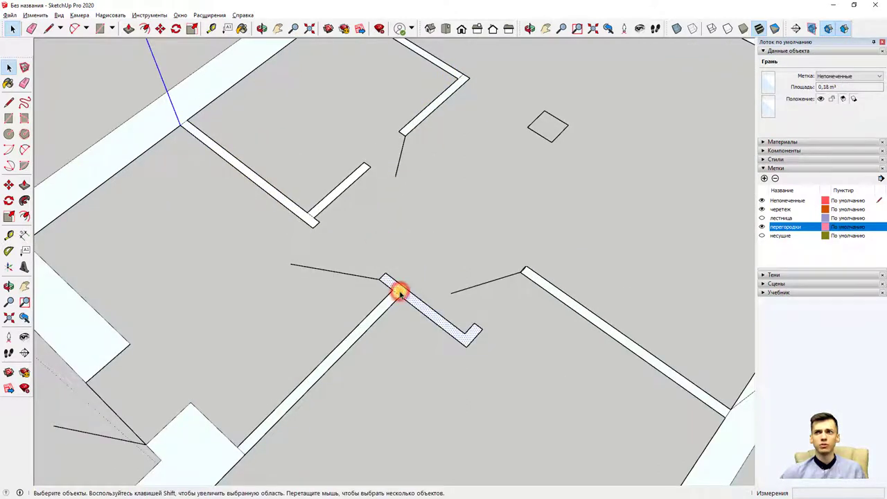
- In the style's Face settings, change the back-face colour to cyan
{"action": "left_click", "coordinate": [794, 142]}
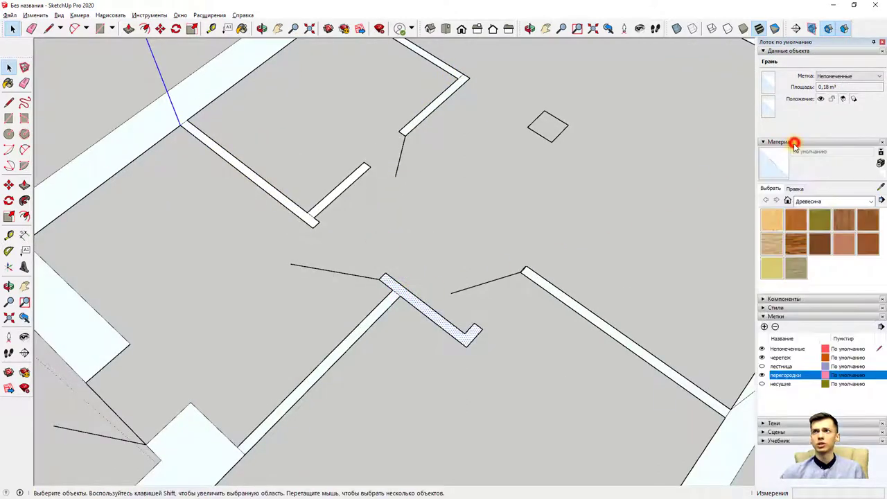
{"action": "left_click", "coordinate": [795, 143]}
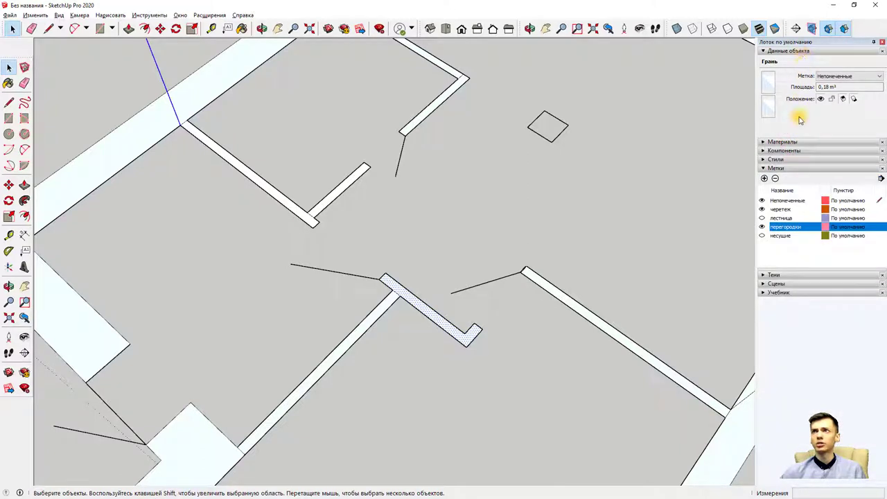
{"action": "left_click", "coordinate": [783, 159]}
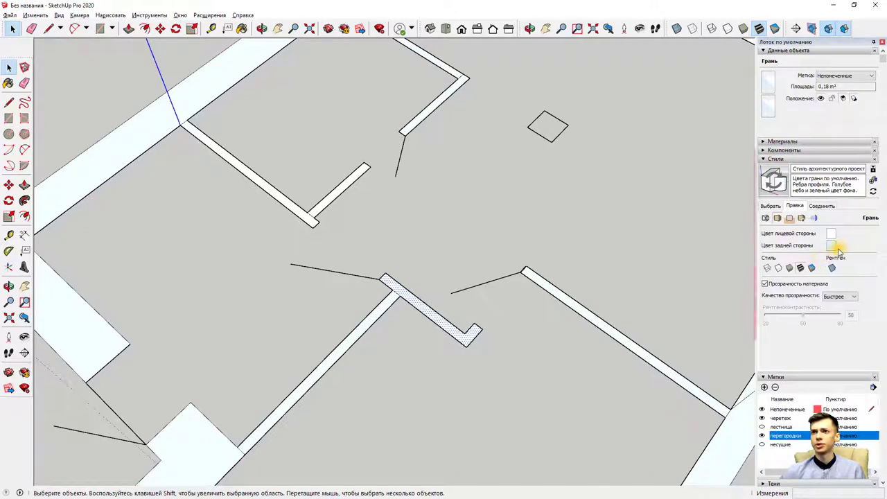
{"action": "left_click", "coordinate": [832, 246]}
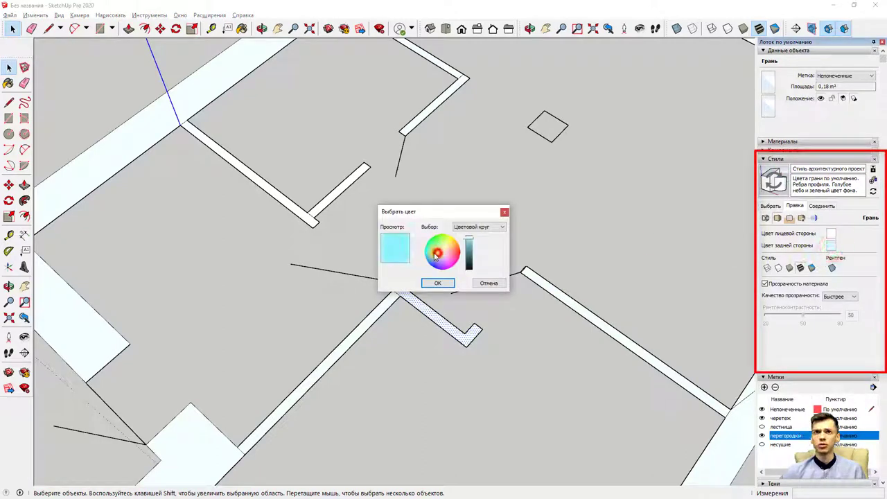
{"action": "left_click", "coordinate": [438, 283]}
{"action": "mouse_move", "coordinate": [431, 283]}
{"action": "middle_mouse_down"}
{"action": "mouse_move", "coordinate": [402, 210]}
{"action": "mouse_move", "coordinate": [418, 217]}
{"action": "middle_mouse_up"}
{"action": "scroll", "coordinate": [404, 242], "scroll_direction": "up", "scroll_amount": 3}
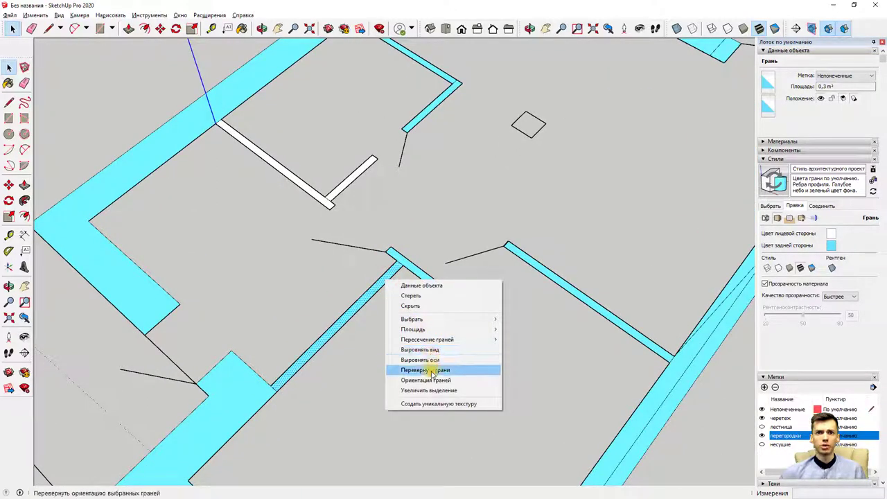
- Reverse the first cyan wall faces near the centre of the plan to white
{"action": "left_click", "coordinate": [429, 370]}
{"action": "right_click", "coordinate": [425, 282]}
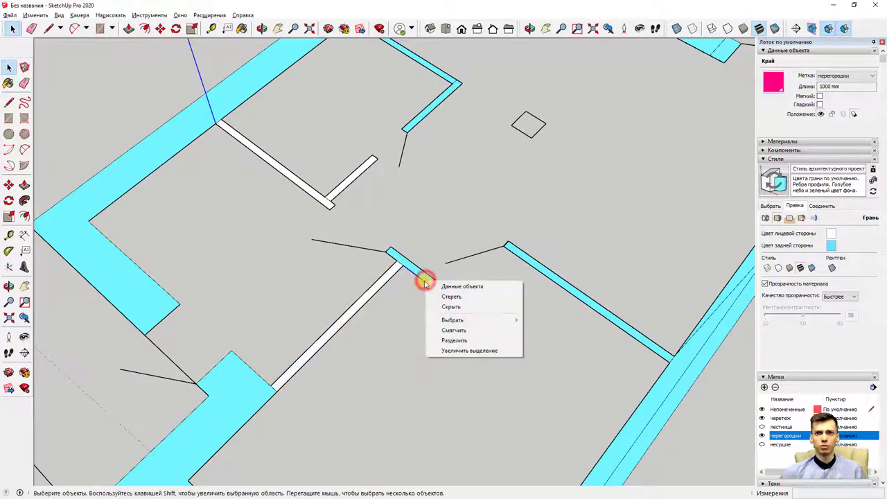
{"action": "left_click", "coordinate": [418, 276]}
{"action": "right_click", "coordinate": [417, 273]}
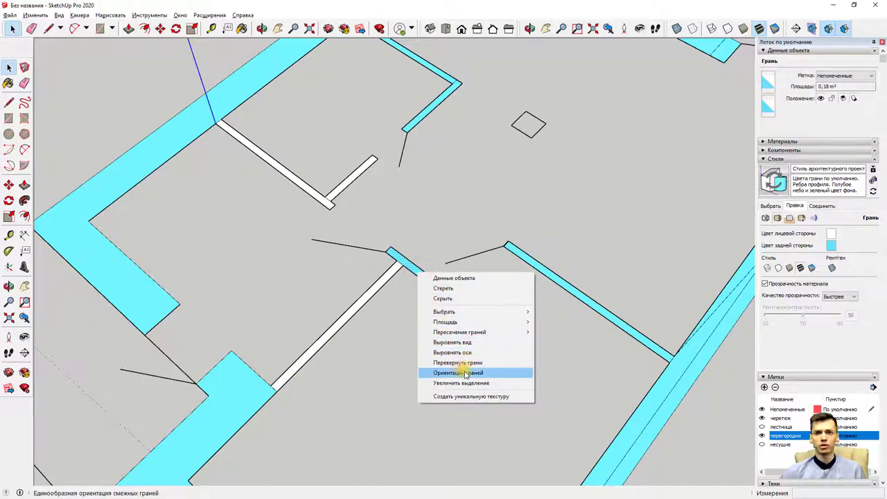
{"action": "left_click", "coordinate": [463, 363]}
{"action": "scroll", "coordinate": [534, 284], "scroll_direction": "down", "scroll_amount": 2}
{"action": "scroll", "coordinate": [544, 280], "scroll_direction": "down", "scroll_amount": 1}
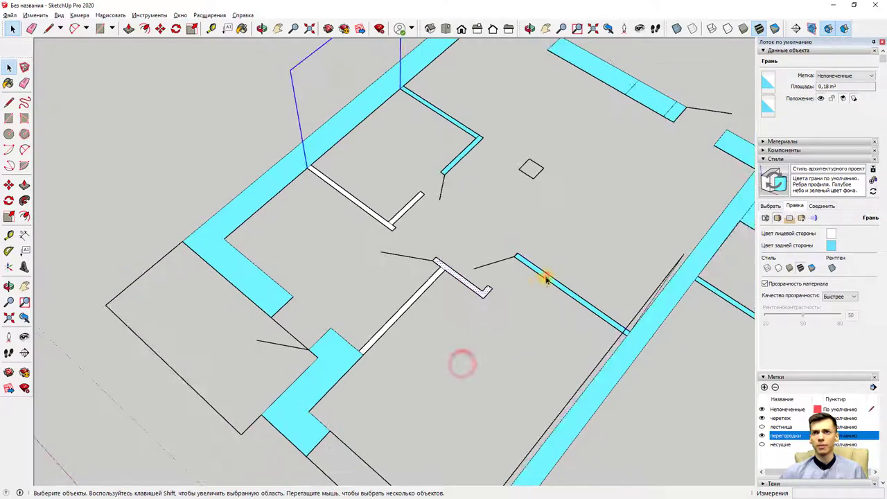
- Flip the next cyan partition faces to white, including the 1300 mm and long partitions
{"action": "left_click", "coordinate": [546, 276]}
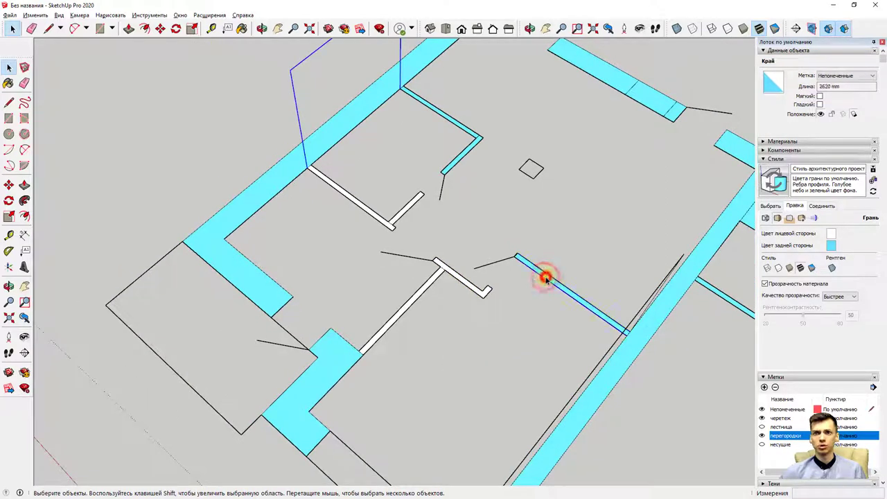
{"action": "right_click", "coordinate": [546, 276]}
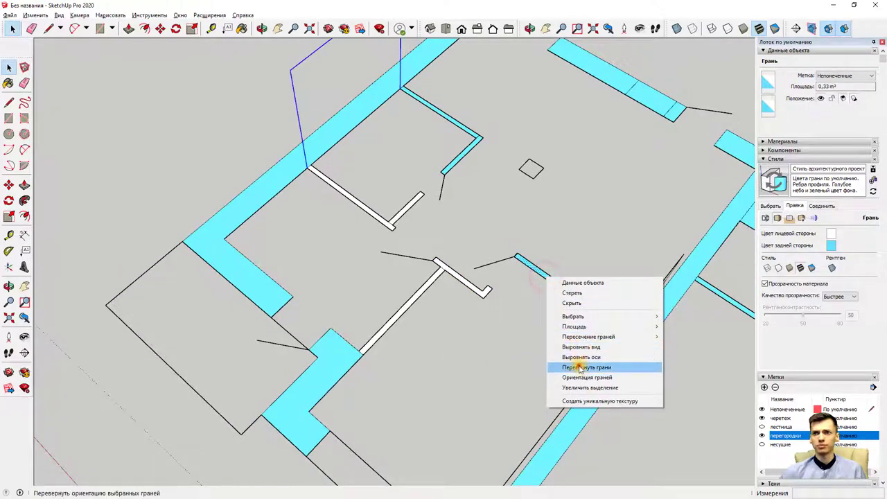
{"action": "left_click", "coordinate": [579, 365]}
{"action": "scroll", "coordinate": [562, 335], "scroll_direction": "down", "scroll_amount": 2}
{"action": "left_click", "coordinate": [492, 218]}
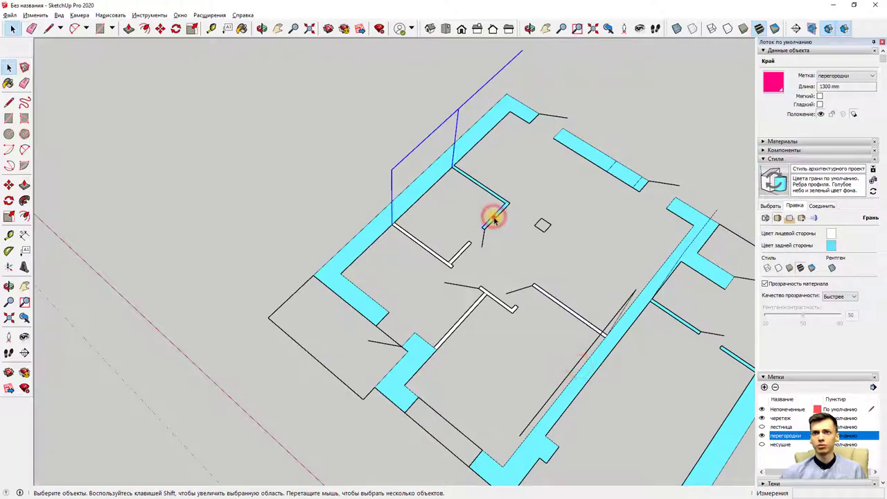
{"action": "scroll", "coordinate": [494, 220], "scroll_direction": "up", "scroll_amount": 3}
{"action": "right_click", "coordinate": [488, 234]}
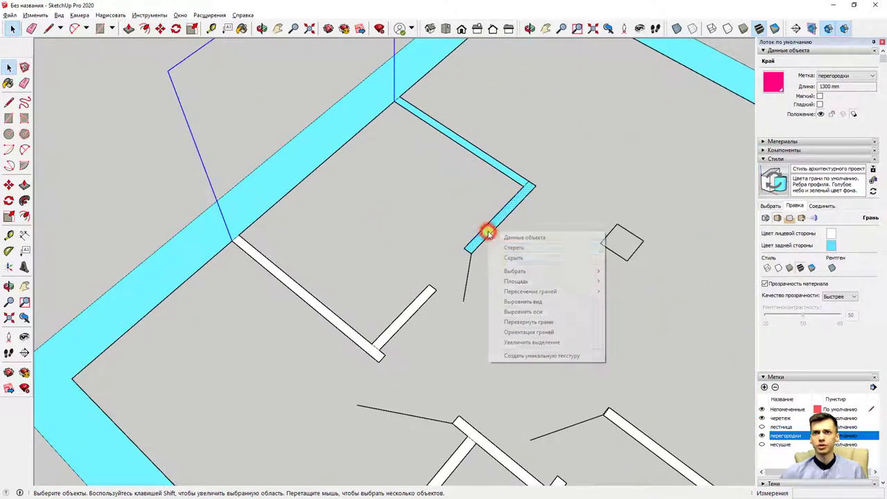
{"action": "left_click", "coordinate": [526, 322]}
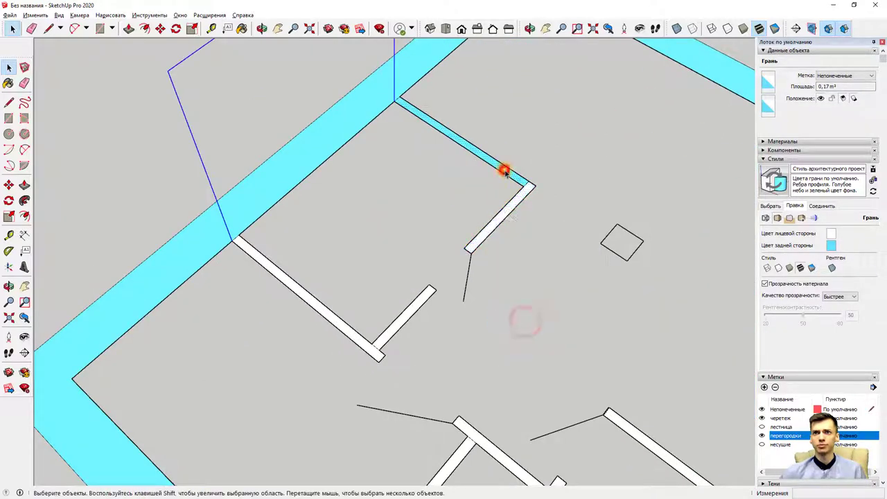
{"action": "right_click", "coordinate": [504, 172]}
{"action": "left_click", "coordinate": [553, 259]}
- Reverse the upper and lower right-hand partition faces to white, then zoom out to the plan
{"action": "scroll", "coordinate": [550, 250], "scroll_direction": "down", "scroll_amount": 3}
{"action": "scroll", "coordinate": [655, 319], "scroll_direction": "down", "scroll_amount": 2}
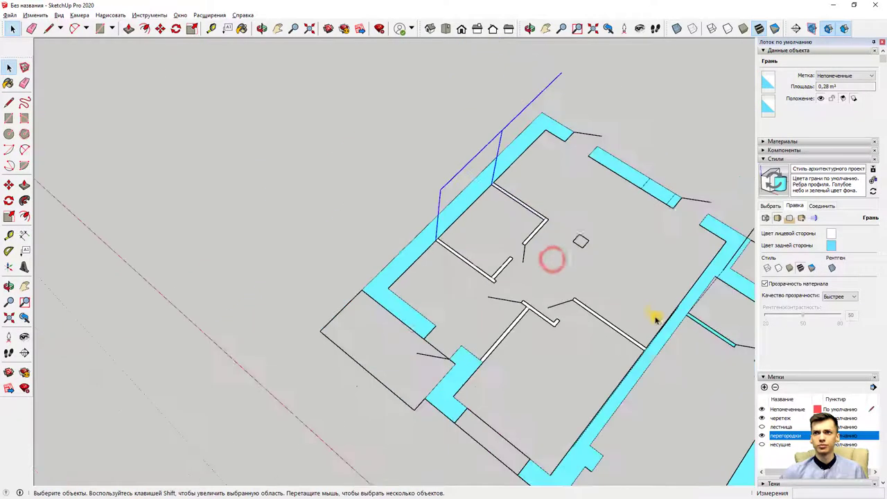
{"action": "scroll", "coordinate": [703, 312], "scroll_direction": "down", "scroll_amount": 2}
{"action": "scroll", "coordinate": [683, 234], "scroll_direction": "down", "scroll_amount": 1}
{"action": "scroll", "coordinate": [723, 238], "scroll_direction": "up", "scroll_amount": 1}
{"action": "scroll", "coordinate": [693, 273], "scroll_direction": "up", "scroll_amount": 3}
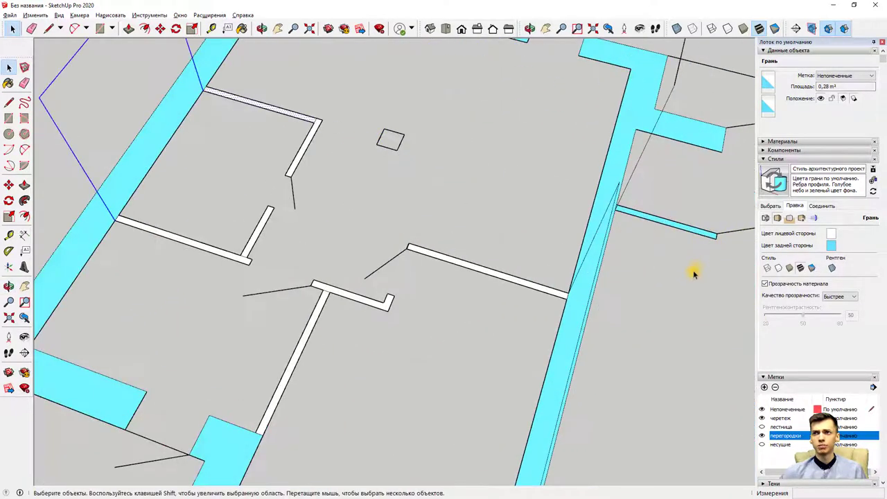
{"action": "middle_click_drag", "start_coordinate": [693, 274], "coordinate": [509, 252]}
{"action": "scroll", "coordinate": [368, 212], "scroll_direction": "up", "scroll_amount": 2}
{"action": "scroll", "coordinate": [362, 220], "scroll_direction": "up", "scroll_amount": 1}
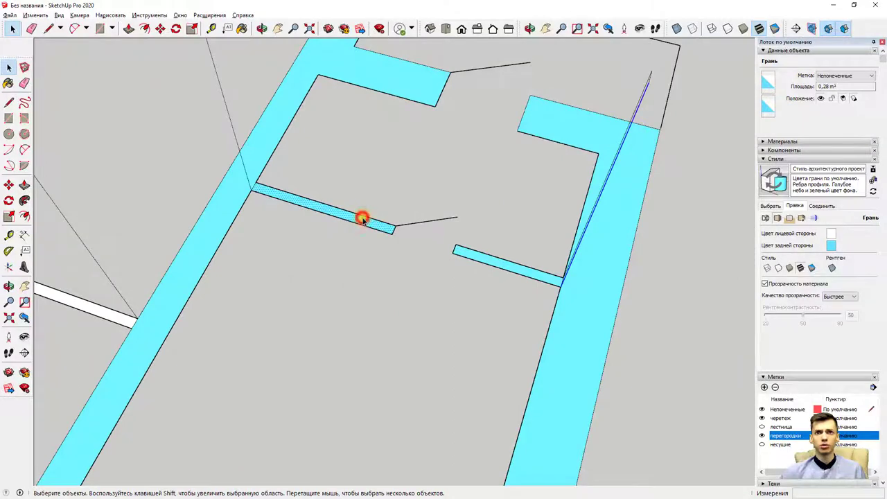
{"action": "right_click", "coordinate": [362, 219]}
{"action": "left_click", "coordinate": [411, 310]}
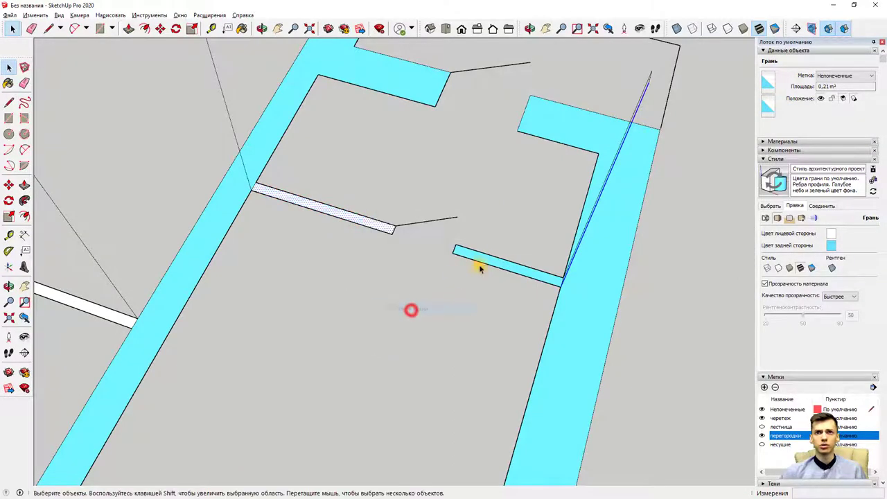
{"action": "right_click", "coordinate": [480, 262]}
{"action": "left_click", "coordinate": [518, 349]}
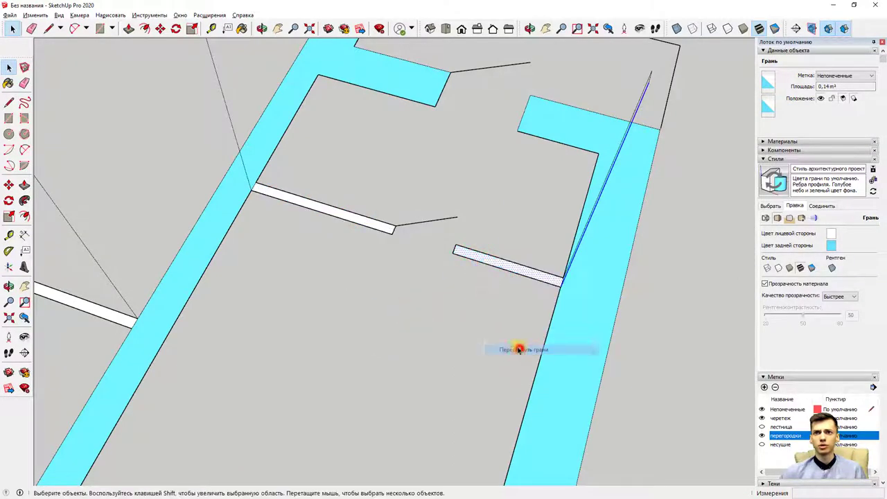
{"action": "scroll", "coordinate": [471, 326], "scroll_direction": "down", "scroll_amount": 3}
{"action": "scroll", "coordinate": [424, 311], "scroll_direction": "down", "scroll_amount": 3}
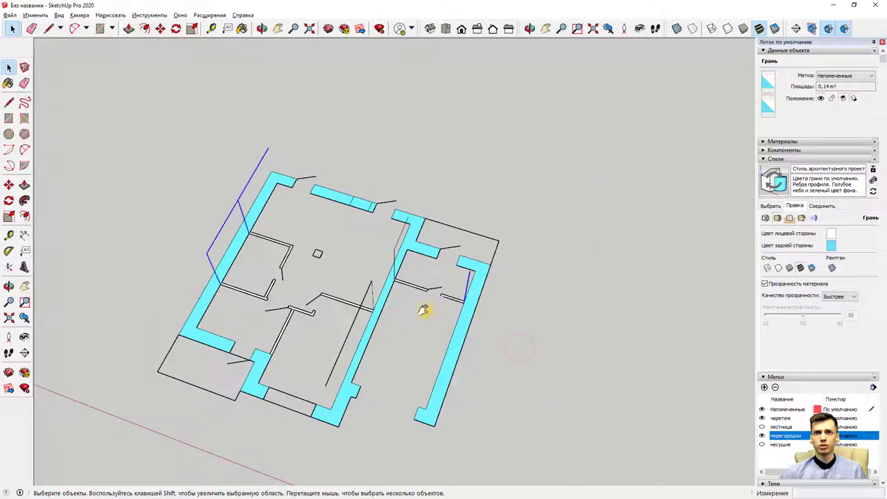
{"action": "left_click", "coordinate": [129, 30]}
- Push/Pull the thin partition face up into a 3000 mm wall
{"action": "scroll", "coordinate": [293, 291], "scroll_direction": "up", "scroll_amount": 2}
{"action": "scroll", "coordinate": [320, 289], "scroll_direction": "up", "scroll_amount": 3}
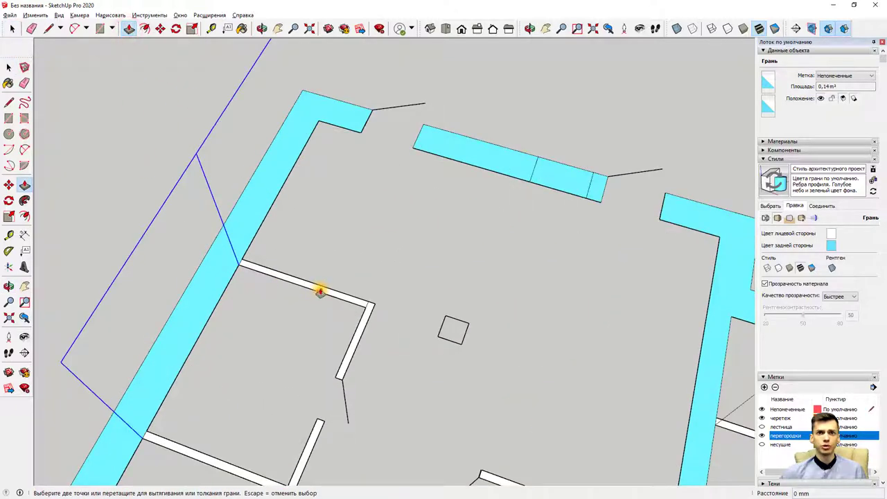
{"action": "scroll", "coordinate": [319, 288], "scroll_direction": "up", "scroll_amount": 2}
{"action": "left_click_drag", "start_coordinate": [321, 282], "coordinate": [330, 235]}
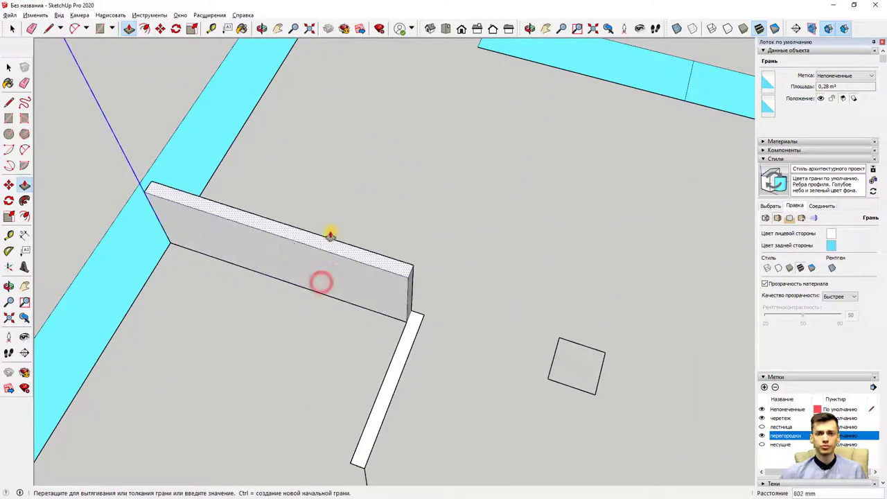
{"action": "type", "text": "3000"}
{"action": "key", "text": "Return"}
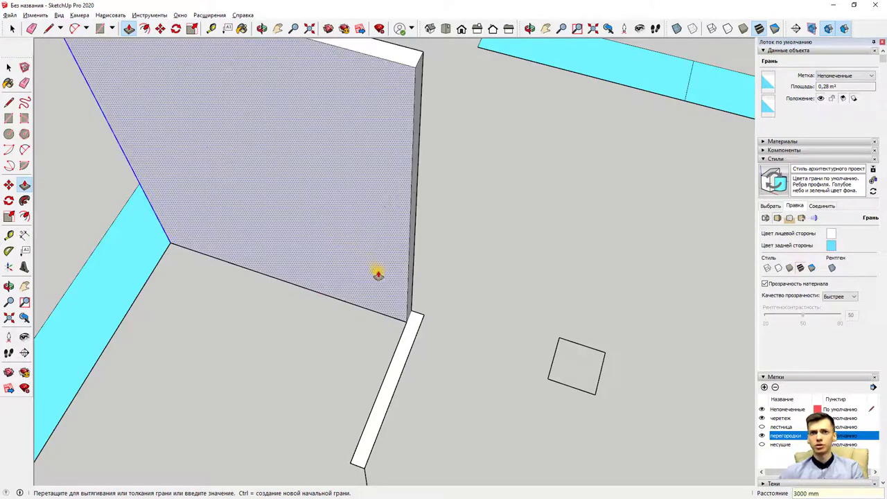
- Raise the adjoining wall end and two short partitions to the 3000 mm wall height
{"action": "scroll", "coordinate": [376, 271], "scroll_direction": "down", "scroll_amount": 3}
{"action": "left_click", "coordinate": [399, 315]}
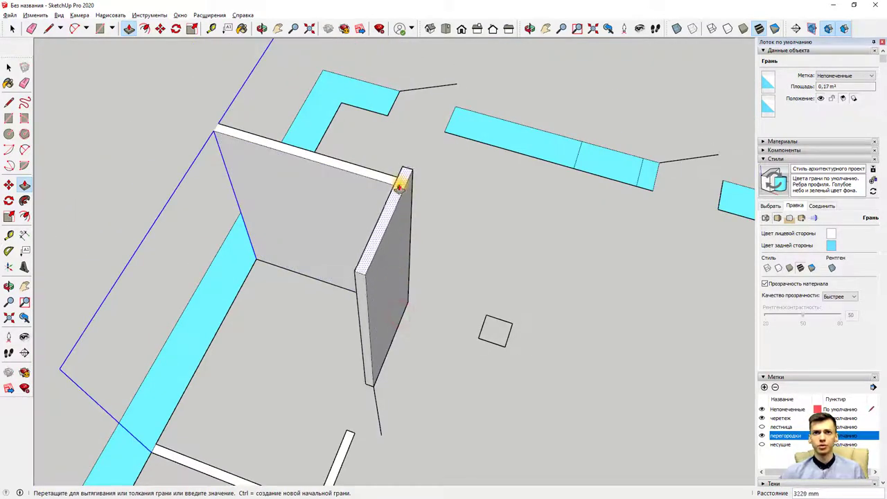
{"action": "middle_click_drag", "start_coordinate": [352, 217], "coordinate": [647, 289]}
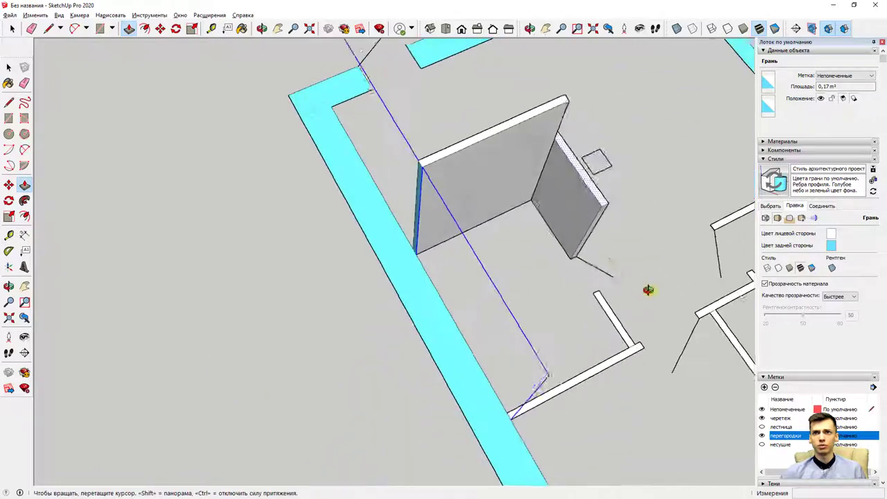
{"action": "left_click", "coordinate": [567, 100]}
{"action": "scroll", "coordinate": [603, 277], "scroll_direction": "down", "scroll_amount": 2}
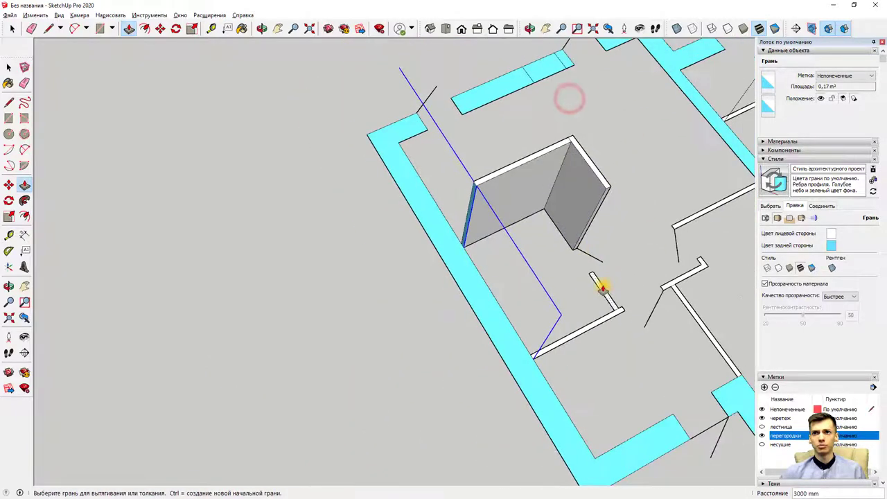
{"action": "left_click", "coordinate": [603, 286]}
{"action": "left_click", "coordinate": [607, 188]}
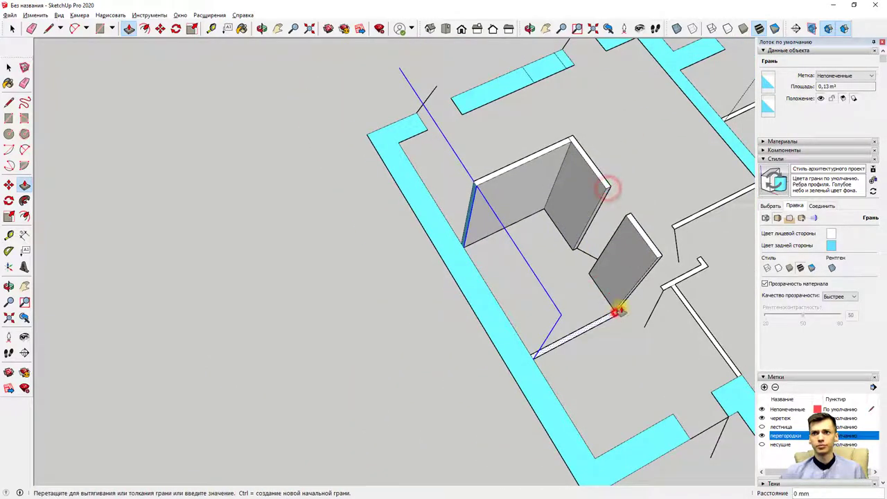
{"action": "left_click", "coordinate": [617, 312]}
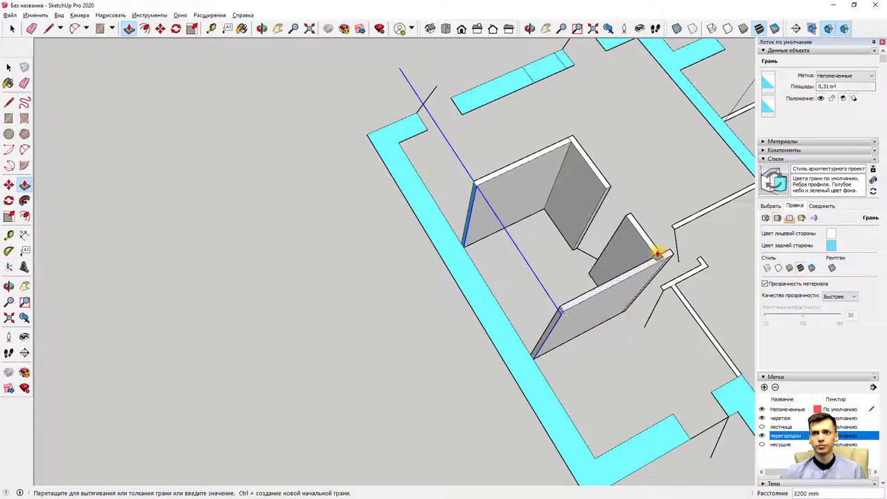
{"action": "left_click", "coordinate": [628, 218]}
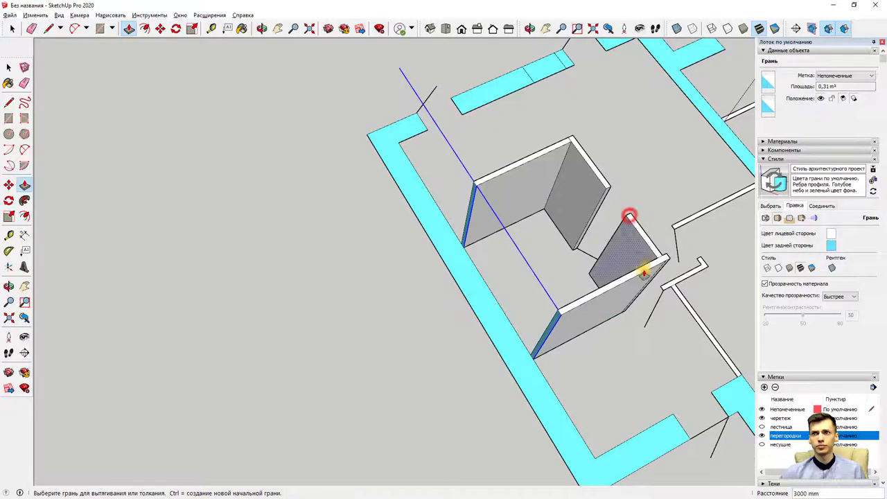
- From a floor-plan overview, pull two more partition strips up to full 3000 mm height
{"action": "mouse_move", "coordinate": [644, 253]}
{"action": "middle_mouse_down"}
{"action": "mouse_move", "coordinate": [519, 257]}
{"action": "mouse_move", "coordinate": [696, 129]}
{"action": "mouse_move", "coordinate": [505, 124]}
{"action": "middle_mouse_up"}
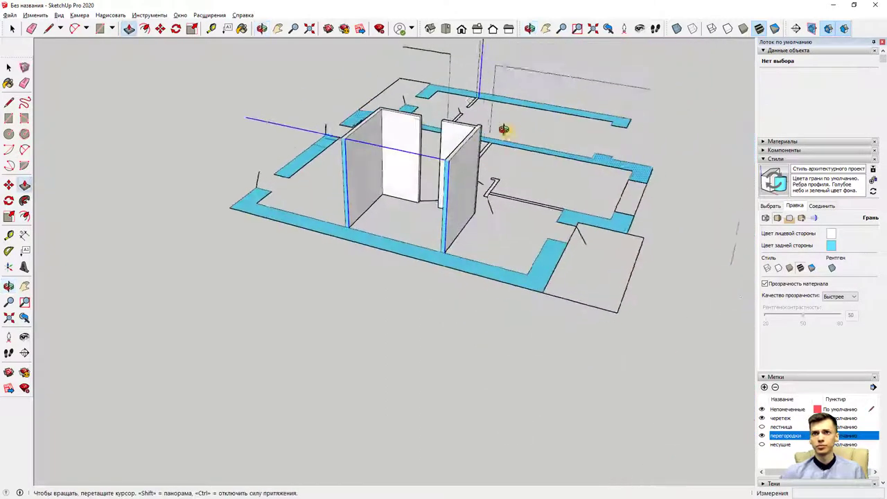
{"action": "scroll", "coordinate": [506, 206], "scroll_direction": "up", "scroll_amount": 5}
{"action": "scroll", "coordinate": [447, 283], "scroll_direction": "up", "scroll_amount": 3}
{"action": "middle_click_drag", "start_coordinate": [448, 284], "coordinate": [415, 310]}
{"action": "scroll", "coordinate": [346, 370], "scroll_direction": "down", "scroll_amount": 3}
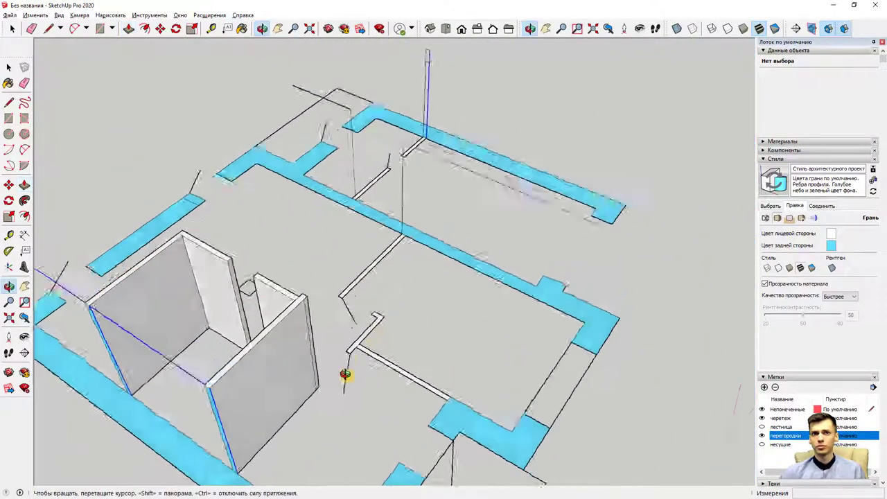
{"action": "scroll", "coordinate": [345, 370], "scroll_direction": "up", "scroll_amount": 2}
{"action": "scroll", "coordinate": [362, 358], "scroll_direction": "up", "scroll_amount": 3}
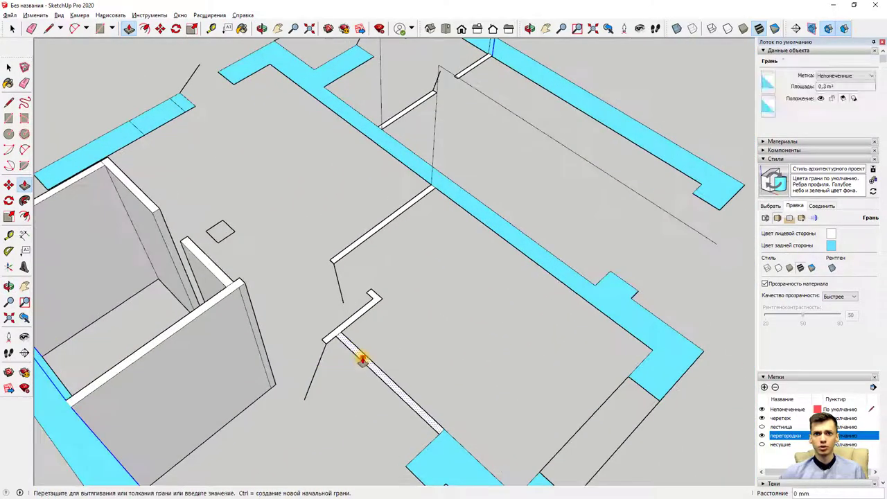
{"action": "left_click", "coordinate": [246, 283]}
{"action": "left_click", "coordinate": [328, 339]}
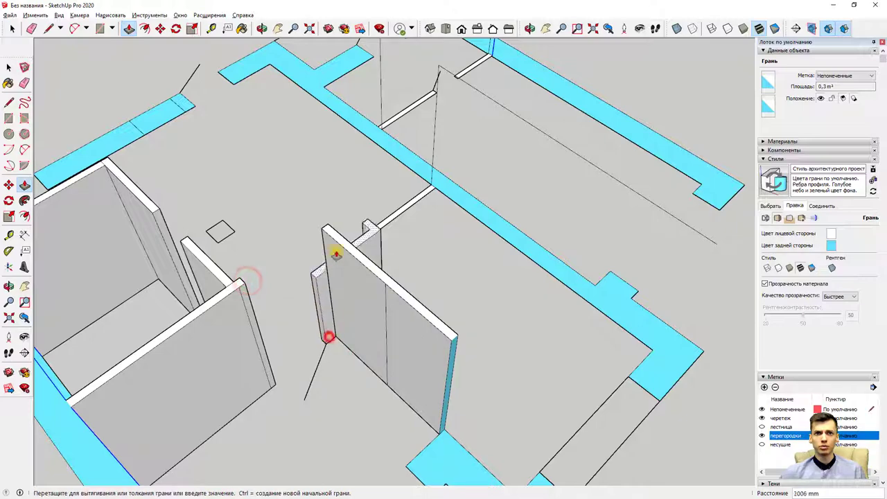
{"action": "left_click", "coordinate": [323, 230]}
- Pull the right-hand partition strips up to the wall corner height, dismissing the hidden-layer warning
{"action": "mouse_move", "coordinate": [326, 236]}
{"action": "middle_mouse_down"}
{"action": "mouse_move", "coordinate": [330, 264]}
{"action": "mouse_move", "coordinate": [410, 241]}
{"action": "middle_mouse_up"}
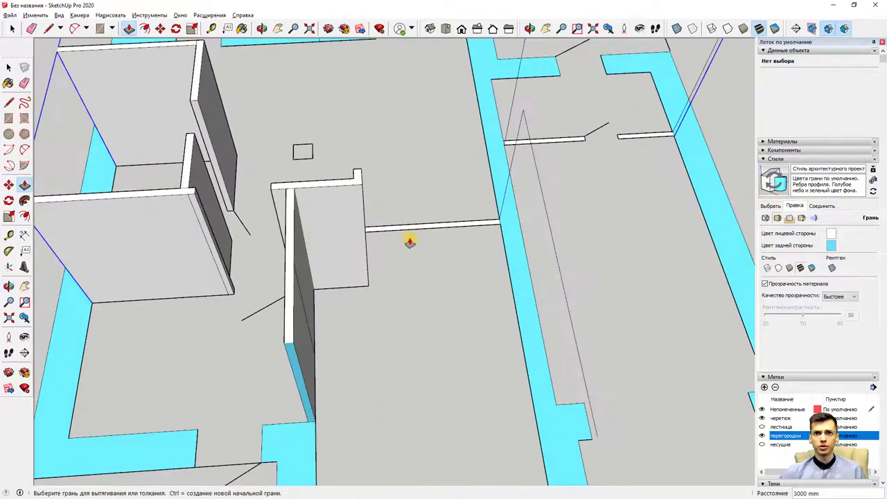
{"action": "left_click_drag", "start_coordinate": [407, 227], "coordinate": [362, 178]}
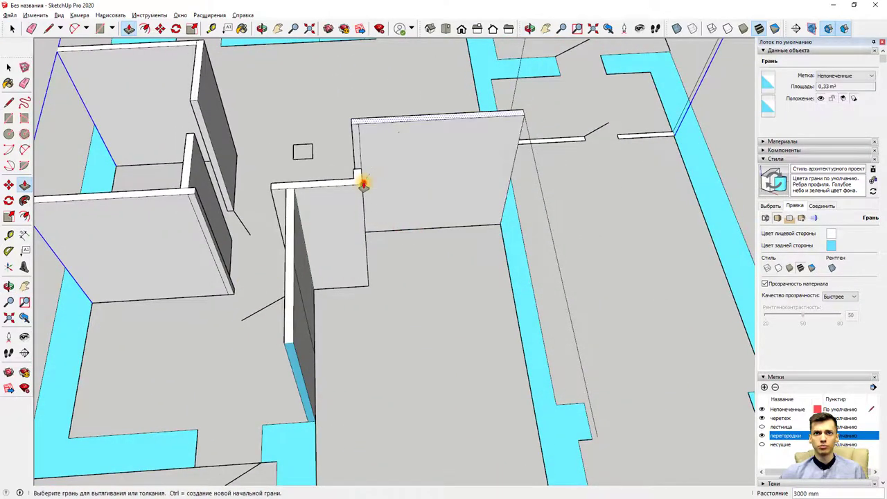
{"action": "middle_click_drag", "start_coordinate": [363, 182], "coordinate": [573, 257]}
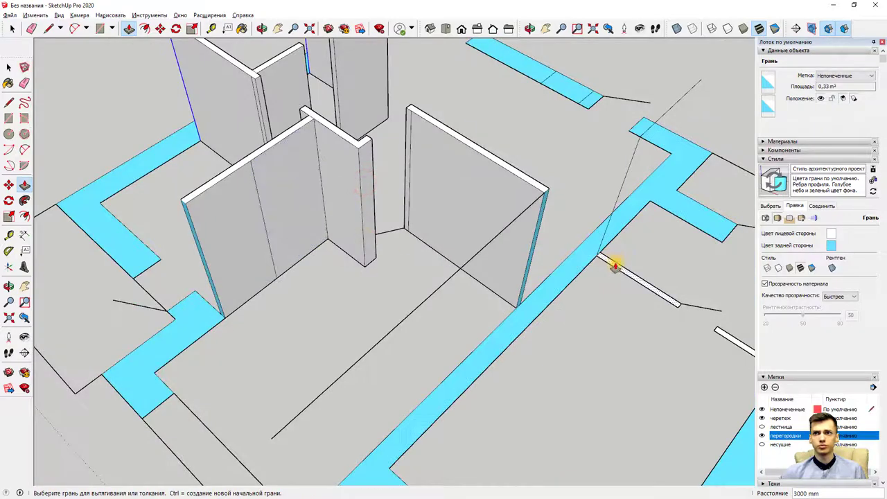
{"action": "left_click_drag", "start_coordinate": [615, 265], "coordinate": [545, 192]}
{"action": "middle_click_drag", "start_coordinate": [545, 192], "coordinate": [679, 307]}
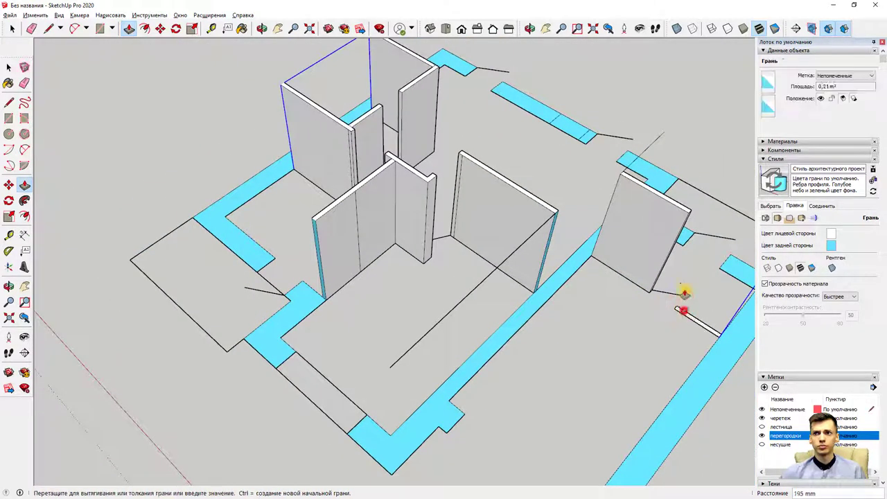
{"action": "left_click_drag", "start_coordinate": [681, 309], "coordinate": [687, 212]}
{"action": "left_click", "coordinate": [512, 273]}
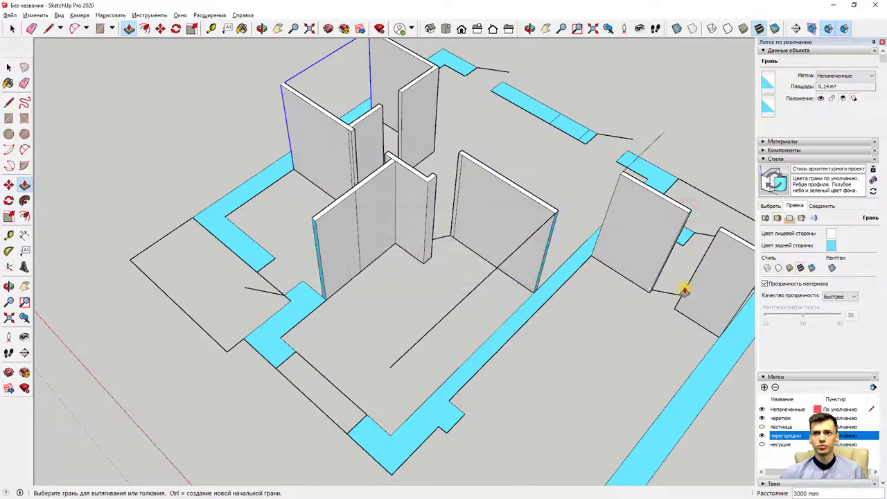
{"action": "mouse_move", "coordinate": [683, 287]}
{"action": "middle_mouse_down"}
{"action": "mouse_move", "coordinate": [364, 337]}
{"action": "mouse_move", "coordinate": [519, 323]}
{"action": "middle_mouse_up"}
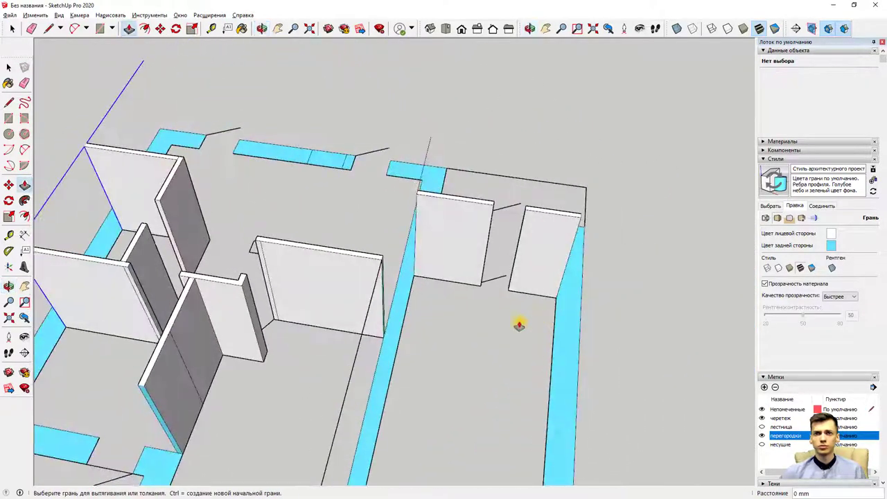
{"action": "left_click", "coordinate": [377, 332]}
{"action": "mouse_move", "coordinate": [376, 333]}
{"action": "middle_mouse_down"}
{"action": "mouse_move", "coordinate": [508, 323]}
{"action": "mouse_move", "coordinate": [362, 386]}
{"action": "mouse_move", "coordinate": [467, 368]}
{"action": "mouse_move", "coordinate": [436, 416]}
{"action": "mouse_move", "coordinate": [148, 135]}
{"action": "middle_mouse_up"}
{"action": "left_click", "coordinate": [12, 28]}
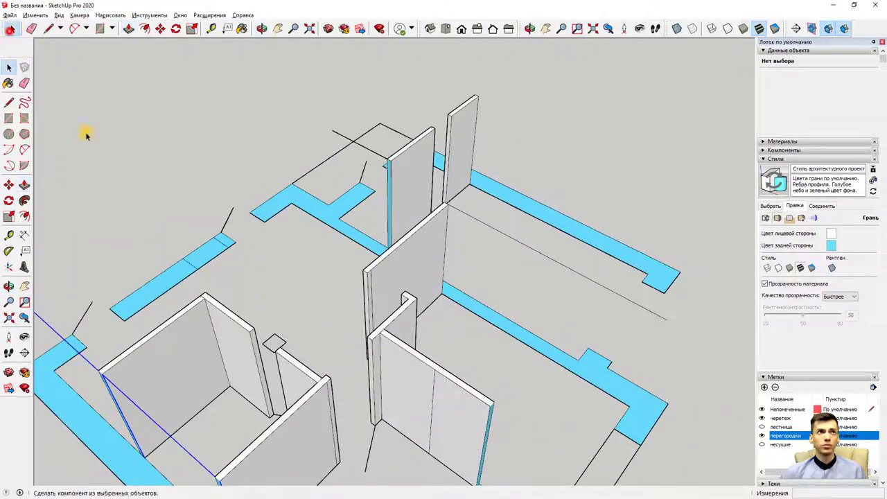
{"action": "scroll", "coordinate": [451, 418], "scroll_direction": "up", "scroll_amount": 3}
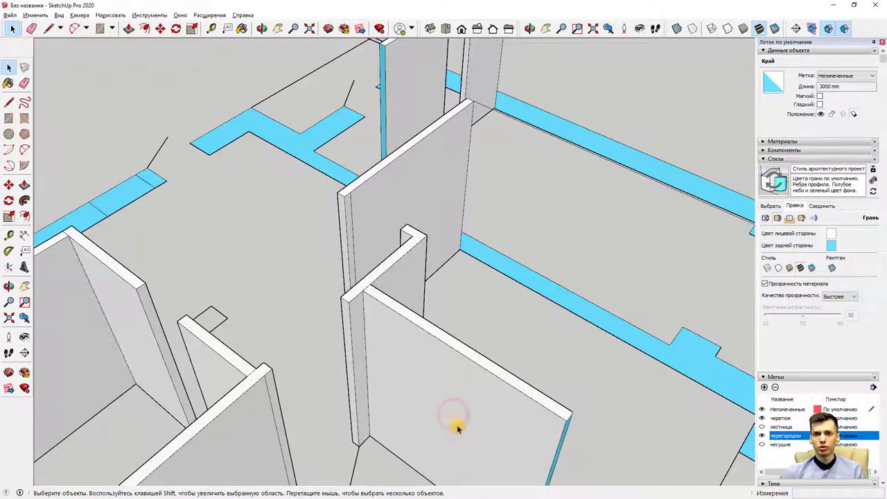
{"action": "scroll", "coordinate": [454, 418], "scroll_direction": "down", "scroll_amount": 3}
{"action": "mouse_move", "coordinate": [434, 422]}
{"action": "middle_mouse_down"}
{"action": "mouse_move", "coordinate": [353, 439]}
{"action": "mouse_move", "coordinate": [275, 428]}
{"action": "middle_mouse_up"}
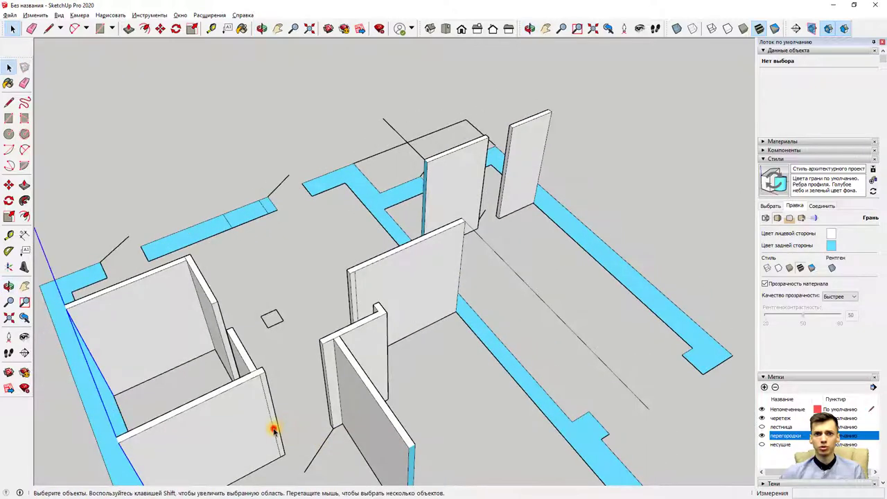
{"action": "scroll", "coordinate": [333, 395], "scroll_direction": "up", "scroll_amount": 3}
{"action": "mouse_move", "coordinate": [368, 367]}
{"action": "middle_mouse_down"}
{"action": "mouse_move", "coordinate": [204, 386]}
{"action": "mouse_move", "coordinate": [260, 253]}
{"action": "mouse_move", "coordinate": [335, 238]}
{"action": "middle_mouse_up"}
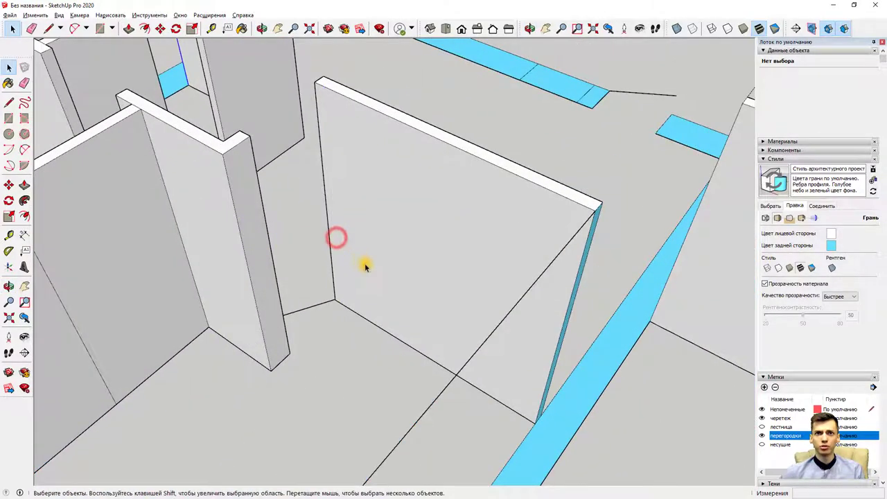
{"action": "scroll", "coordinate": [366, 266], "scroll_direction": "down", "scroll_amount": 3}
{"action": "mouse_move", "coordinate": [451, 261]}
{"action": "middle_mouse_down"}
{"action": "mouse_move", "coordinate": [99, 291]}
{"action": "mouse_move", "coordinate": [228, 271]}
{"action": "mouse_move", "coordinate": [555, 287]}
{"action": "mouse_move", "coordinate": [253, 317]}
{"action": "mouse_move", "coordinate": [142, 280]}
{"action": "middle_mouse_up"}
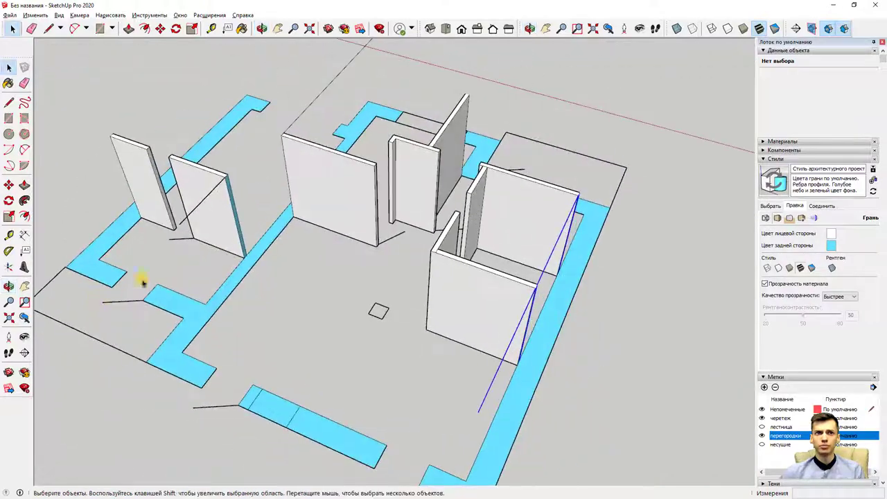
{"action": "scroll", "coordinate": [386, 269], "scroll_direction": "down", "scroll_amount": 3}
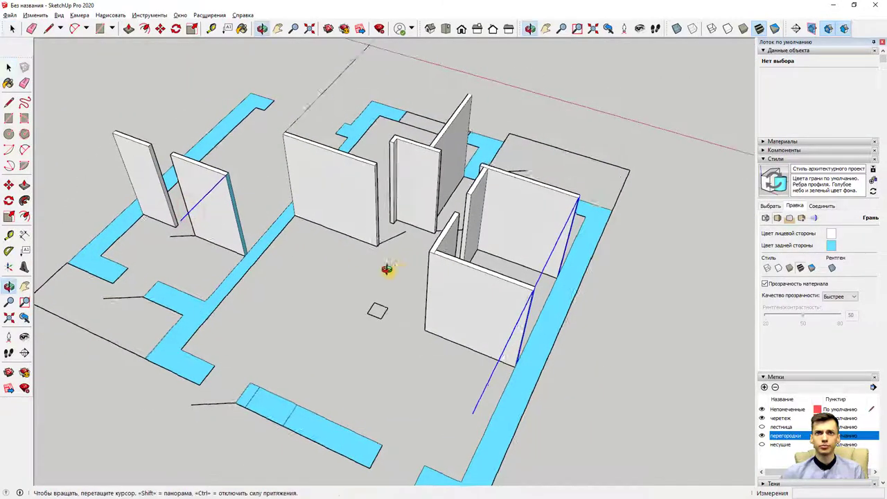
{"action": "mouse_move", "coordinate": [389, 267]}
{"action": "middle_mouse_down"}
{"action": "mouse_move", "coordinate": [218, 297]}
{"action": "mouse_move", "coordinate": [323, 301]}
{"action": "mouse_move", "coordinate": [278, 322]}
{"action": "mouse_move", "coordinate": [364, 261]}
{"action": "mouse_move", "coordinate": [364, 284]}
{"action": "mouse_move", "coordinate": [539, 235]}
{"action": "mouse_move", "coordinate": [265, 299]}
{"action": "mouse_move", "coordinate": [521, 311]}
{"action": "mouse_move", "coordinate": [499, 264]}
{"action": "mouse_move", "coordinate": [576, 239]}
{"action": "middle_mouse_up"}
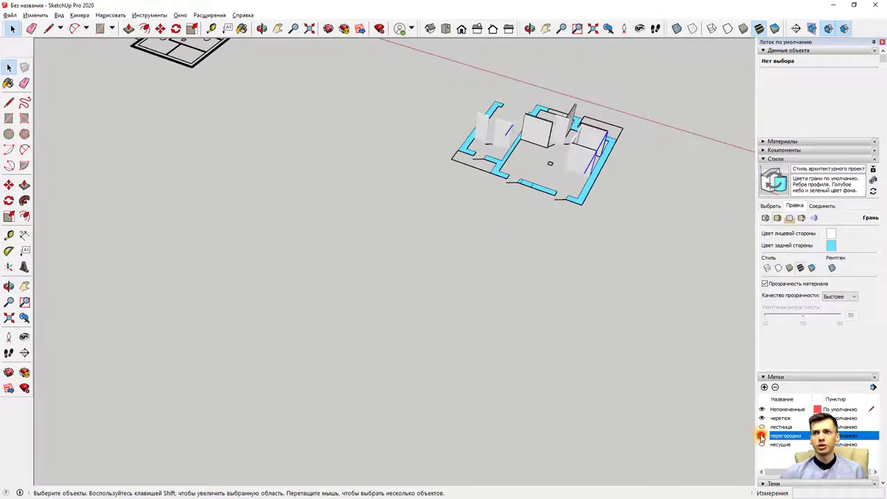
- Show the load-bearing walls layer again and inspect a wall with its connected geometry
{"action": "scroll", "coordinate": [639, 218], "scroll_direction": "up", "scroll_amount": 5}
{"action": "scroll", "coordinate": [614, 166], "scroll_direction": "up", "scroll_amount": 5}
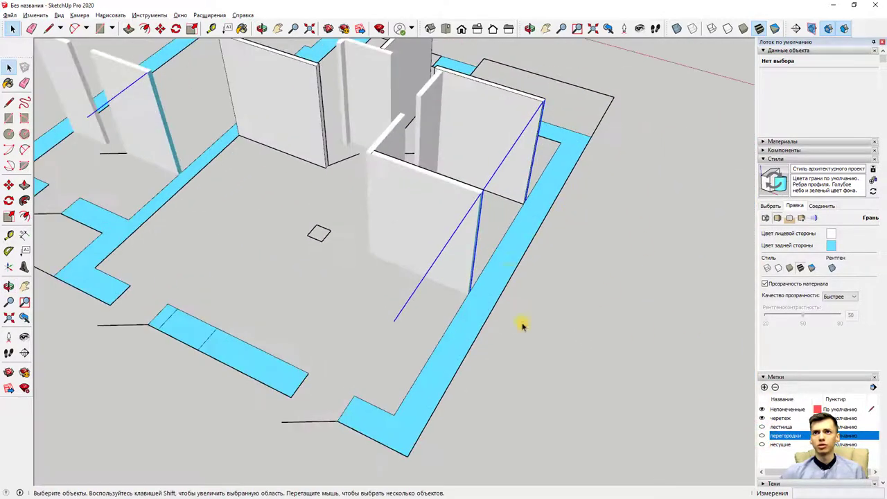
{"action": "left_click", "coordinate": [762, 444]}
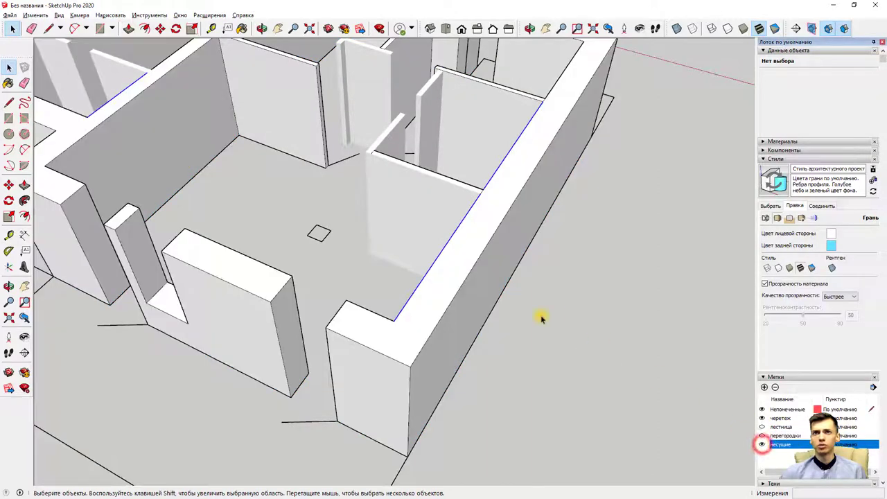
{"action": "middle_click_drag", "start_coordinate": [542, 318], "coordinate": [566, 359]}
{"action": "left_click", "coordinate": [468, 320]}
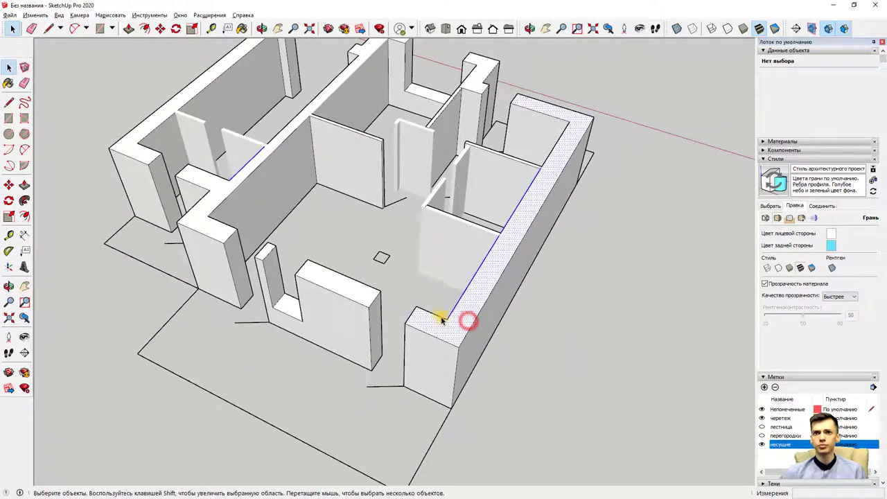
{"action": "mouse_move", "coordinate": [437, 312]}
{"action": "middle_mouse_down"}
{"action": "mouse_move", "coordinate": [554, 361]}
{"action": "mouse_move", "coordinate": [551, 254]}
{"action": "middle_mouse_up"}
{"action": "left_click", "coordinate": [547, 246]}
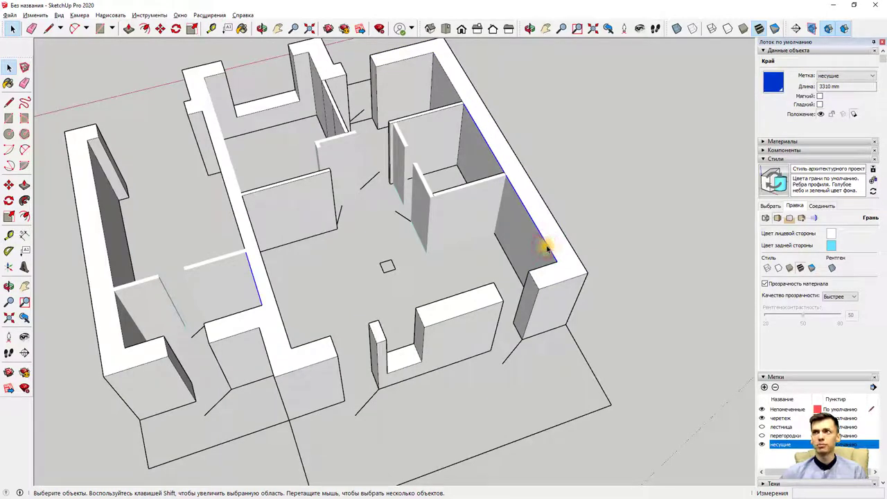
{"action": "triple_click", "coordinate": [547, 248]}
{"action": "key", "text": "Escape"}
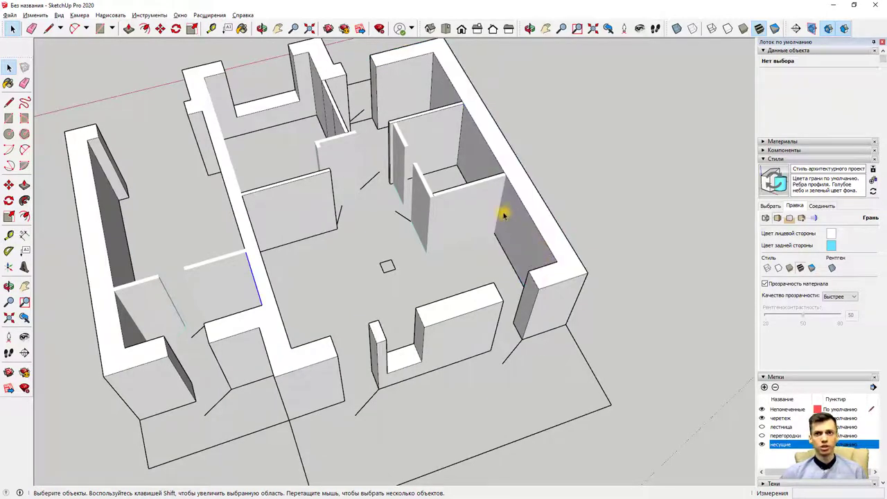
- Orbit down to a side view of the central floor and check a wall's base edge
{"action": "mouse_move", "coordinate": [512, 147]}
{"action": "middle_mouse_down"}
{"action": "mouse_move", "coordinate": [388, 212]}
{"action": "mouse_move", "coordinate": [334, 260]}
{"action": "mouse_move", "coordinate": [143, 283]}
{"action": "mouse_move", "coordinate": [252, 277]}
{"action": "middle_mouse_up"}
{"action": "scroll", "coordinate": [374, 238], "scroll_direction": "up", "scroll_amount": 3}
{"action": "scroll", "coordinate": [291, 289], "scroll_direction": "down", "scroll_amount": 5}
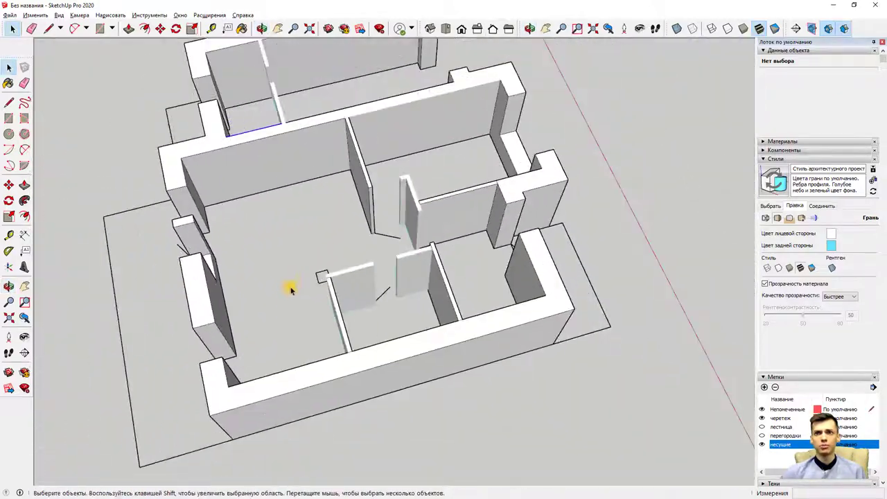
{"action": "scroll", "coordinate": [441, 299], "scroll_direction": "up", "scroll_amount": 2}
{"action": "mouse_move", "coordinate": [442, 299]}
{"action": "middle_mouse_down"}
{"action": "mouse_move", "coordinate": [388, 293]}
{"action": "mouse_move", "coordinate": [499, 201]}
{"action": "mouse_move", "coordinate": [376, 313]}
{"action": "mouse_move", "coordinate": [495, 339]}
{"action": "mouse_move", "coordinate": [396, 333]}
{"action": "mouse_move", "coordinate": [427, 332]}
{"action": "middle_mouse_up"}
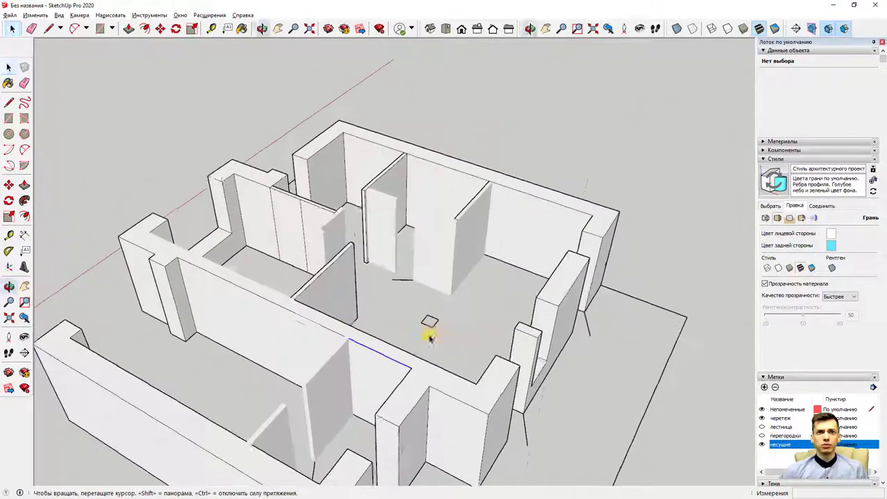
{"action": "scroll", "coordinate": [307, 311], "scroll_direction": "up", "scroll_amount": 5}
{"action": "scroll", "coordinate": [307, 311], "scroll_direction": "up", "scroll_amount": 3}
{"action": "scroll", "coordinate": [289, 276], "scroll_direction": "up", "scroll_amount": 2}
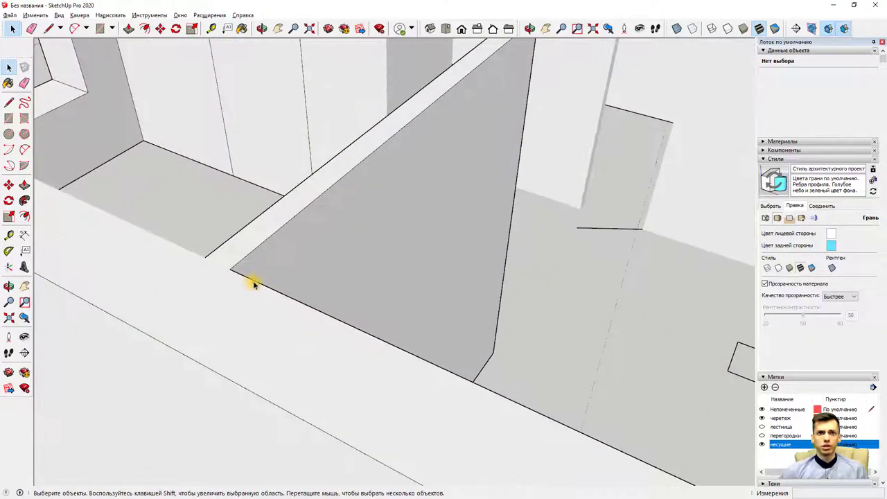
{"action": "left_click", "coordinate": [255, 282]}
{"action": "scroll", "coordinate": [255, 282], "scroll_direction": "down", "scroll_amount": 2}
{"action": "scroll", "coordinate": [257, 278], "scroll_direction": "down", "scroll_amount": 3}
{"action": "scroll", "coordinate": [269, 292], "scroll_direction": "down", "scroll_amount": 1}
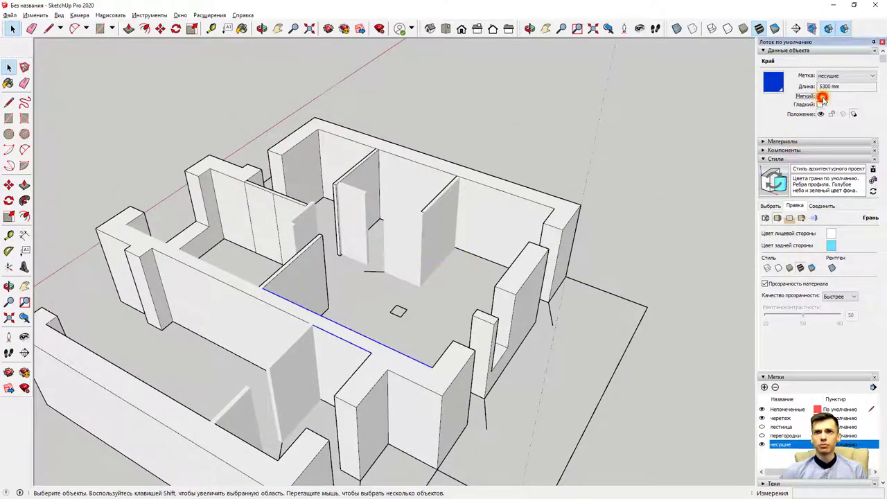
{"action": "left_click", "coordinate": [676, 239]}
- Select and inspect the wall's top face, then clear the selection
{"action": "mouse_move", "coordinate": [676, 239]}
{"action": "middle_mouse_down"}
{"action": "mouse_move", "coordinate": [539, 284]}
{"action": "mouse_move", "coordinate": [262, 283]}
{"action": "middle_mouse_up"}
{"action": "left_click", "coordinate": [261, 284]}
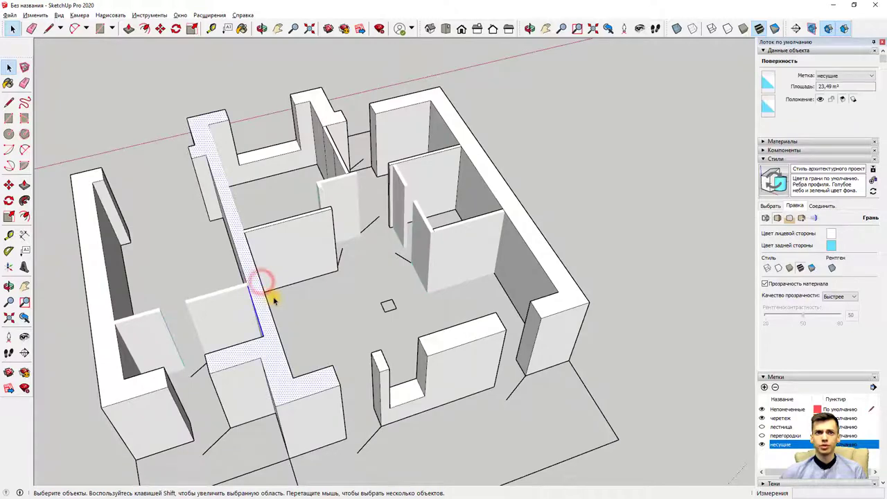
{"action": "left_click", "coordinate": [267, 293]}
{"action": "left_click", "coordinate": [267, 300]}
{"action": "mouse_move", "coordinate": [268, 298]}
{"action": "middle_mouse_down"}
{"action": "mouse_move", "coordinate": [155, 291]}
{"action": "mouse_move", "coordinate": [214, 251]}
{"action": "middle_mouse_up"}
{"action": "left_click", "coordinate": [308, 282]}
- Orbit and zoom around the walled plan until the small square column outline is in view
{"action": "scroll", "coordinate": [297, 138], "scroll_direction": "up", "scroll_amount": 5}
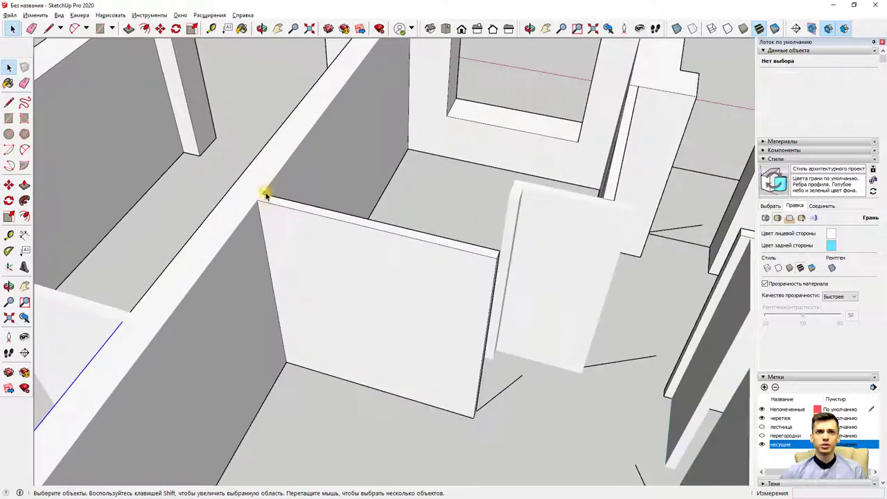
{"action": "scroll", "coordinate": [263, 192], "scroll_direction": "up", "scroll_amount": 3}
{"action": "left_click", "coordinate": [197, 225]}
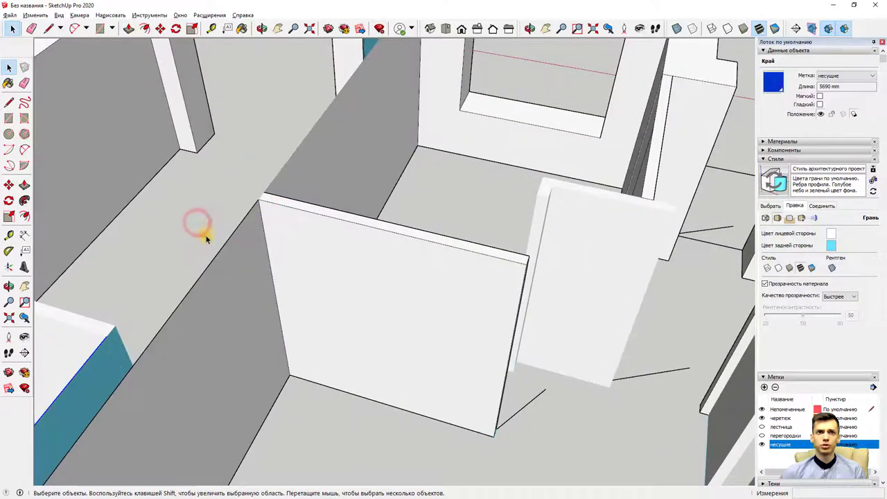
{"action": "scroll", "coordinate": [198, 224], "scroll_direction": "down", "scroll_amount": 3}
{"action": "mouse_move", "coordinate": [198, 224]}
{"action": "middle_mouse_down"}
{"action": "mouse_move", "coordinate": [158, 263]}
{"action": "mouse_move", "coordinate": [312, 314]}
{"action": "middle_mouse_up"}
{"action": "scroll", "coordinate": [284, 332], "scroll_direction": "down", "scroll_amount": 2}
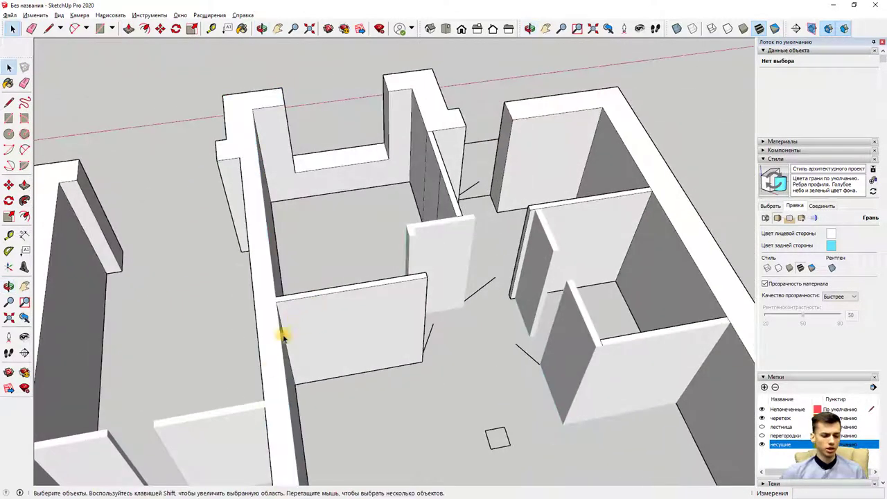
{"action": "scroll", "coordinate": [327, 348], "scroll_direction": "down", "scroll_amount": 3}
{"action": "scroll", "coordinate": [326, 348], "scroll_direction": "down", "scroll_amount": 2}
{"action": "mouse_move", "coordinate": [326, 349]}
{"action": "middle_mouse_down"}
{"action": "mouse_move", "coordinate": [370, 362]}
{"action": "mouse_move", "coordinate": [242, 240]}
{"action": "mouse_move", "coordinate": [242, 249]}
{"action": "mouse_move", "coordinate": [334, 297]}
{"action": "middle_mouse_up"}
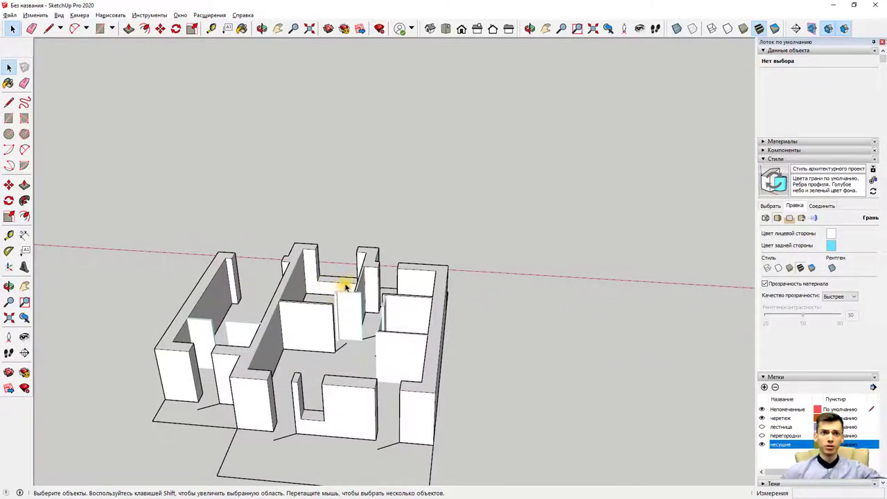
{"action": "middle_click_drag", "start_coordinate": [345, 287], "coordinate": [185, 367]}
{"action": "scroll", "coordinate": [303, 340], "scroll_direction": "up", "scroll_amount": 5}
{"action": "middle_click_drag", "start_coordinate": [303, 340], "coordinate": [287, 360]}
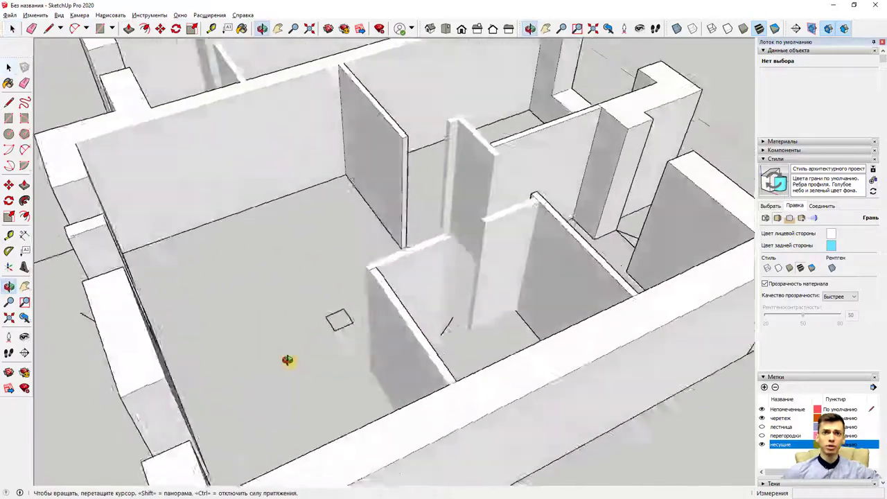
{"action": "scroll", "coordinate": [287, 360], "scroll_direction": "down", "scroll_amount": 5}
{"action": "middle_click_drag", "start_coordinate": [208, 362], "coordinate": [402, 356]}
{"action": "scroll", "coordinate": [402, 357], "scroll_direction": "up", "scroll_amount": 4}
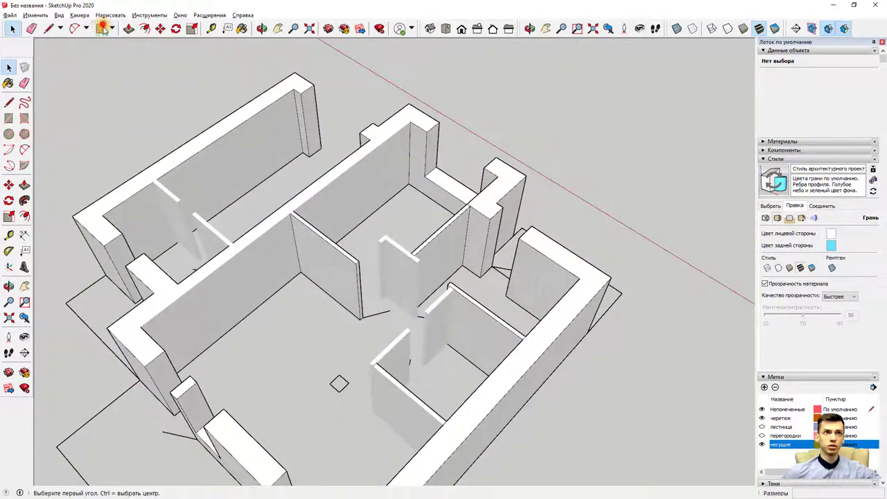
- Draw a 400 × 400 mm square on the column outline on the floor
{"action": "left_click", "coordinate": [99, 28]}
{"action": "left_click", "coordinate": [348, 383]}
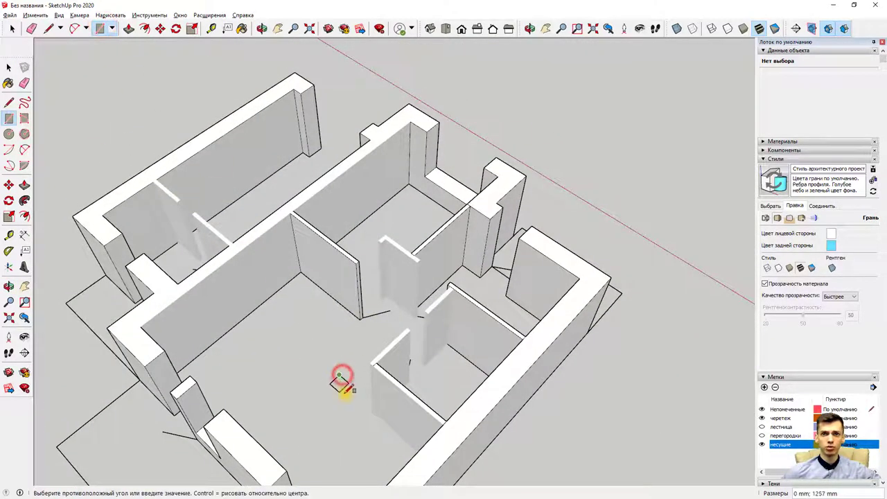
{"action": "type", "text": "400;400"}
{"action": "key", "text": "Return"}
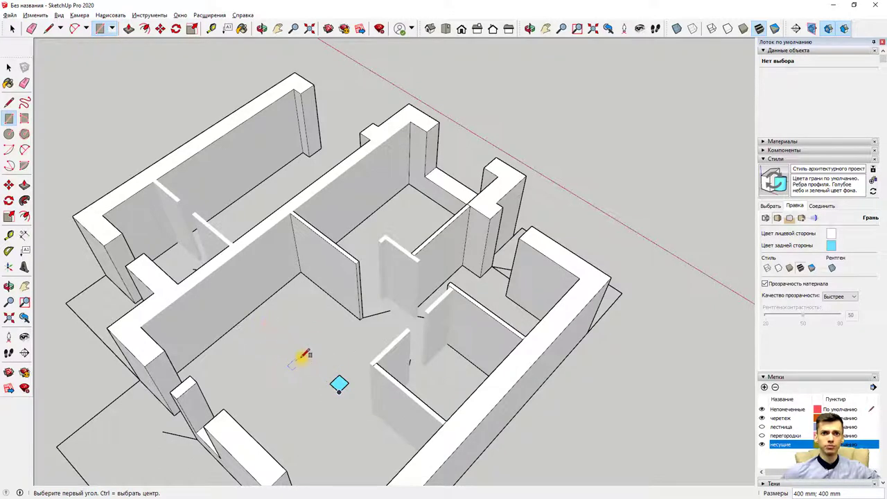
- Reverse the new square's face so its white front side shows
{"action": "key", "text": "space"}
{"action": "right_click", "coordinate": [339, 385]}
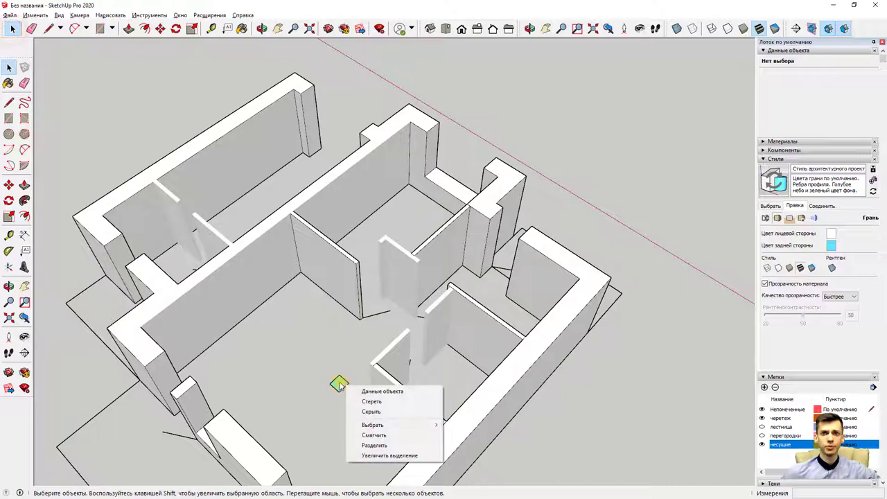
{"action": "left_click", "coordinate": [338, 385]}
{"action": "right_click", "coordinate": [339, 383]}
{"action": "left_click", "coordinate": [392, 342]}
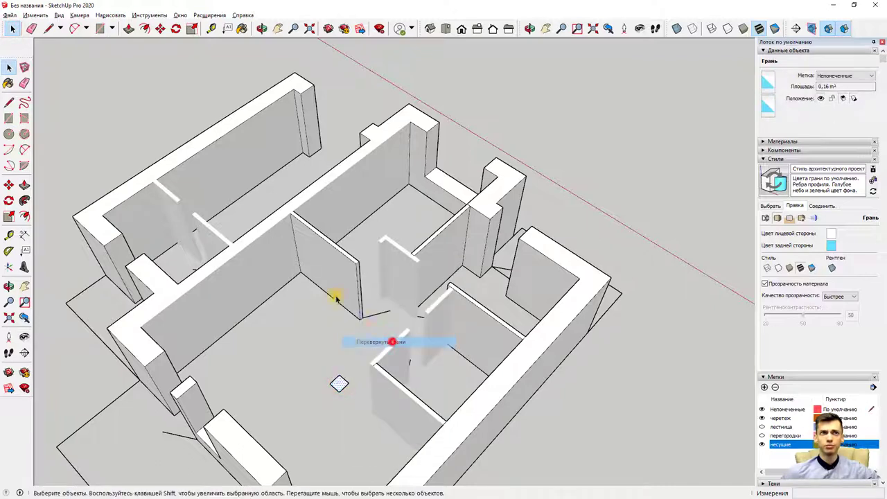
- Push/Pull the square up 3000 mm into a column and orbit to view it
{"action": "left_click", "coordinate": [127, 29]}
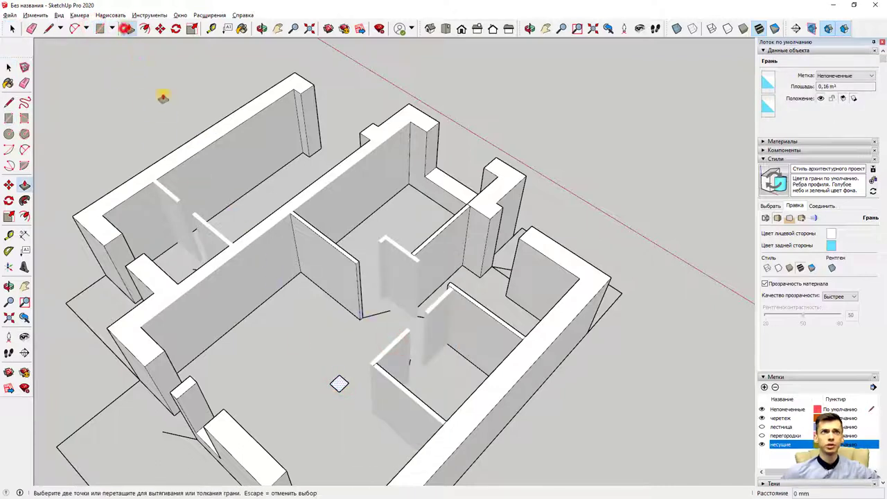
{"action": "left_click", "coordinate": [339, 381]}
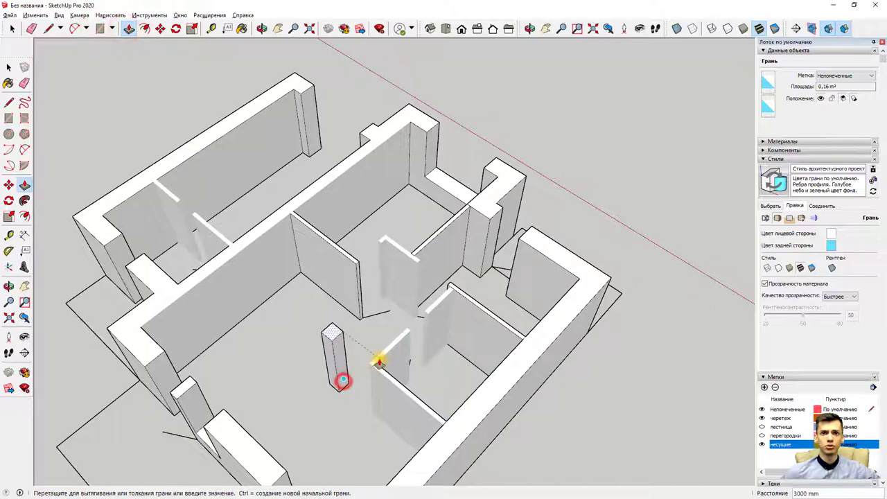
{"action": "scroll", "coordinate": [373, 363], "scroll_direction": "up", "scroll_amount": 2}
{"action": "scroll", "coordinate": [367, 372], "scroll_direction": "up", "scroll_amount": 1}
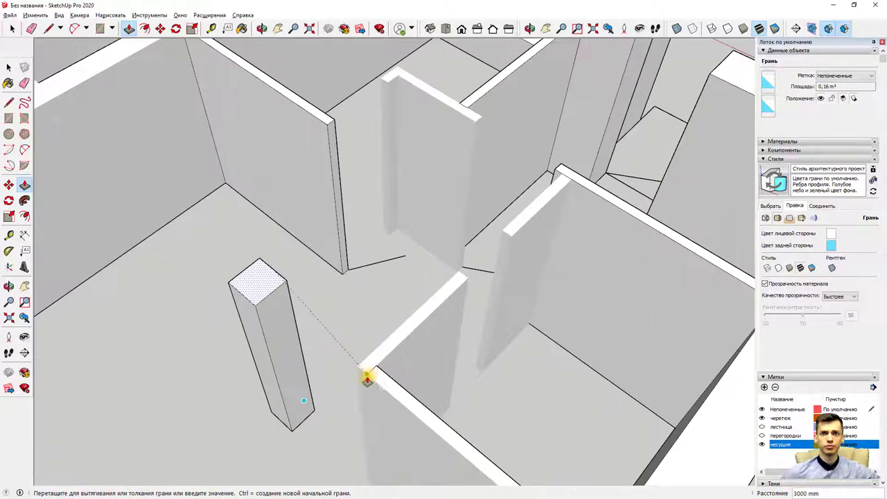
{"action": "left_click", "coordinate": [368, 374]}
{"action": "scroll", "coordinate": [265, 407], "scroll_direction": "down", "scroll_amount": 1}
{"action": "mouse_move", "coordinate": [265, 406]}
{"action": "middle_mouse_down"}
{"action": "mouse_move", "coordinate": [481, 312]}
{"action": "mouse_move", "coordinate": [630, 293]}
{"action": "mouse_move", "coordinate": [663, 321]}
{"action": "mouse_move", "coordinate": [372, 390]}
{"action": "mouse_move", "coordinate": [73, 420]}
{"action": "middle_mouse_up"}
{"action": "scroll", "coordinate": [58, 412], "scroll_direction": "down", "scroll_amount": 1}
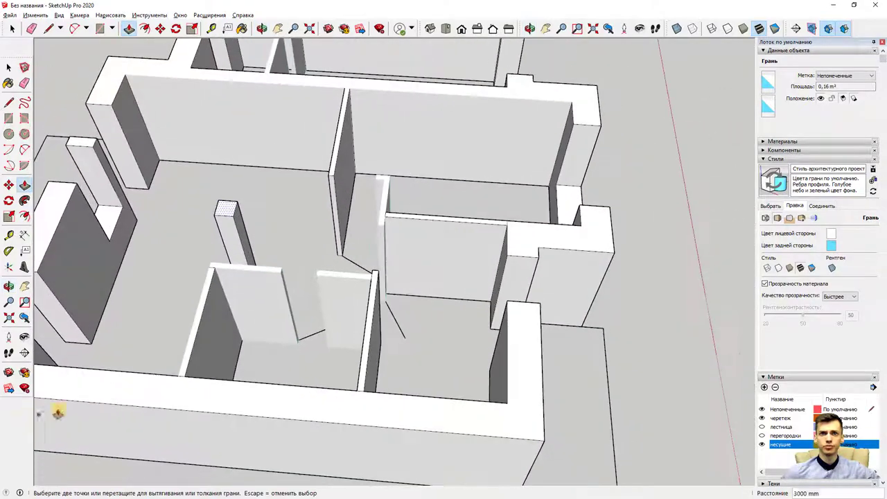
{"action": "scroll", "coordinate": [257, 357], "scroll_direction": "down", "scroll_amount": 3}
{"action": "mouse_move", "coordinate": [257, 356]}
{"action": "middle_mouse_down"}
{"action": "mouse_move", "coordinate": [337, 335]}
{"action": "mouse_move", "coordinate": [81, 198]}
{"action": "middle_mouse_up"}
{"action": "key", "text": "p"}
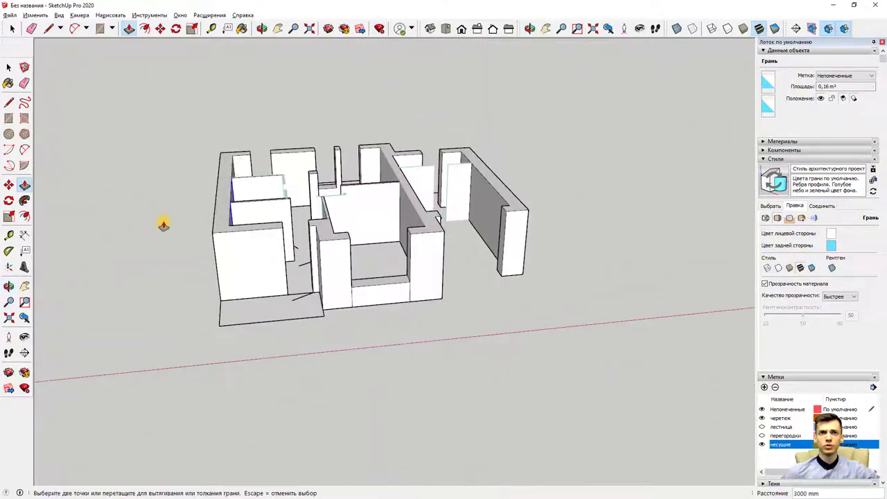
{"action": "mouse_move", "coordinate": [164, 224]}
{"action": "middle_mouse_down"}
{"action": "mouse_move", "coordinate": [157, 271]}
{"action": "mouse_move", "coordinate": [129, 282]}
{"action": "middle_mouse_up"}
{"action": "scroll", "coordinate": [252, 99], "scroll_direction": "up", "scroll_amount": 3}
{"action": "scroll", "coordinate": [71, 63], "scroll_direction": "up", "scroll_amount": 5}
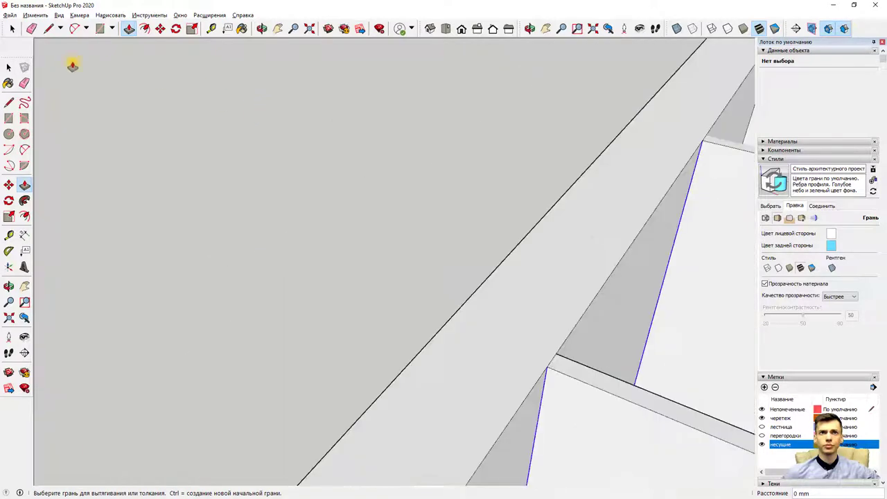
{"action": "left_click", "coordinate": [11, 27]}
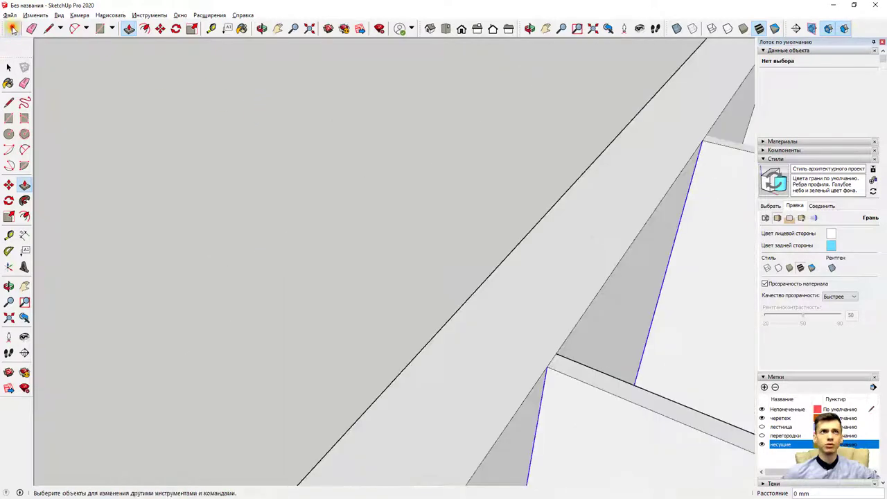
{"action": "left_click", "coordinate": [542, 405]}
{"action": "scroll", "coordinate": [542, 406], "scroll_direction": "down", "scroll_amount": 2}
{"action": "key", "text": "Delete"}
{"action": "scroll", "coordinate": [548, 419], "scroll_direction": "down", "scroll_amount": 2}
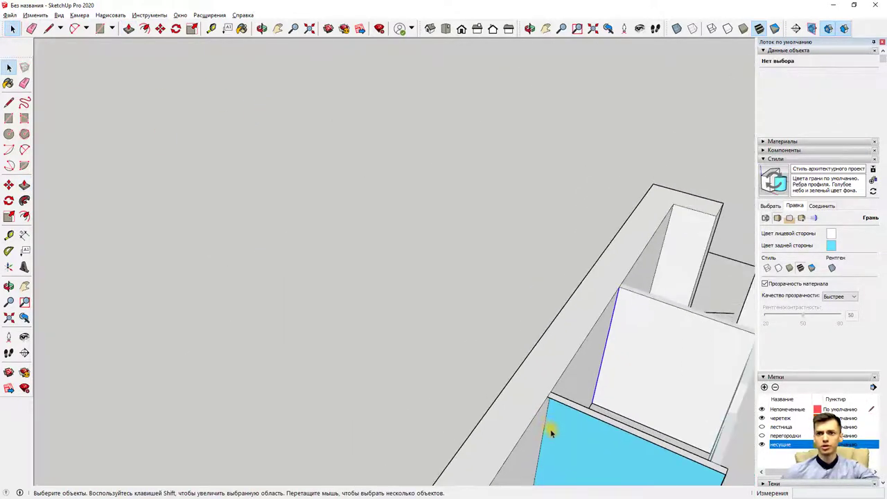
{"action": "scroll", "coordinate": [551, 431], "scroll_direction": "down", "scroll_amount": 2}
{"action": "left_click", "coordinate": [485, 443]}
{"action": "key", "text": "Delete"}
{"action": "scroll", "coordinate": [596, 432], "scroll_direction": "down", "scroll_amount": 2}
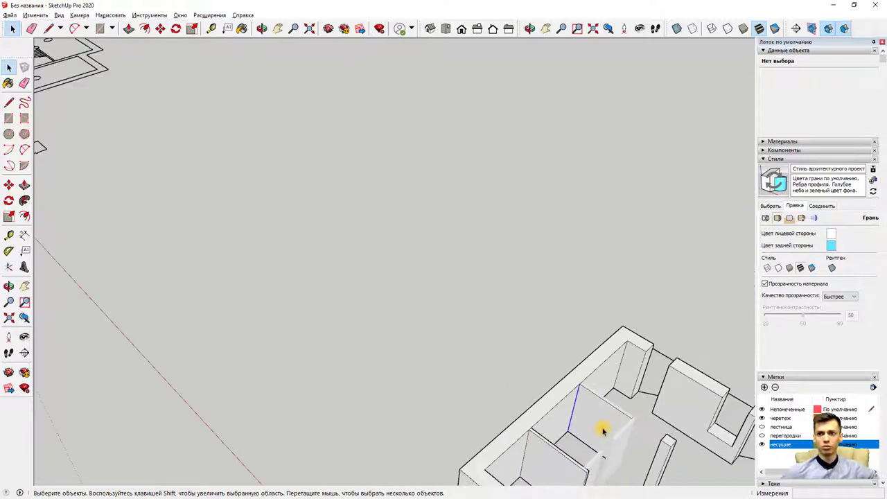
{"action": "left_click", "coordinate": [572, 414]}
{"action": "mouse_move", "coordinate": [499, 422]}
{"action": "middle_mouse_down"}
{"action": "mouse_move", "coordinate": [584, 436]}
{"action": "mouse_move", "coordinate": [377, 307]}
{"action": "mouse_move", "coordinate": [612, 421]}
{"action": "mouse_move", "coordinate": [485, 344]}
{"action": "mouse_move", "coordinate": [592, 394]}
{"action": "mouse_move", "coordinate": [198, 95]}
{"action": "mouse_move", "coordinate": [356, 255]}
{"action": "mouse_move", "coordinate": [350, 287]}
{"action": "mouse_move", "coordinate": [493, 400]}
{"action": "mouse_move", "coordinate": [620, 420]}
{"action": "mouse_move", "coordinate": [268, 190]}
{"action": "mouse_move", "coordinate": [315, 247]}
{"action": "middle_mouse_up"}
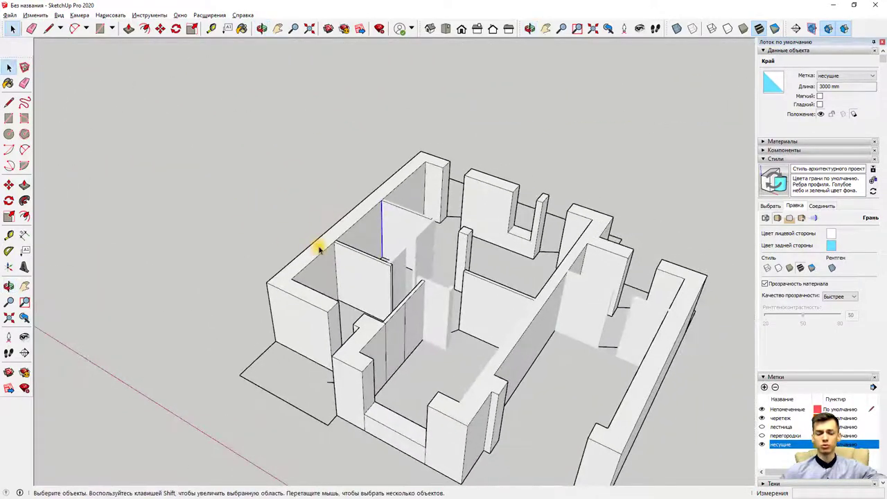
{"action": "scroll", "coordinate": [416, 450], "scroll_direction": "up", "scroll_amount": 5}
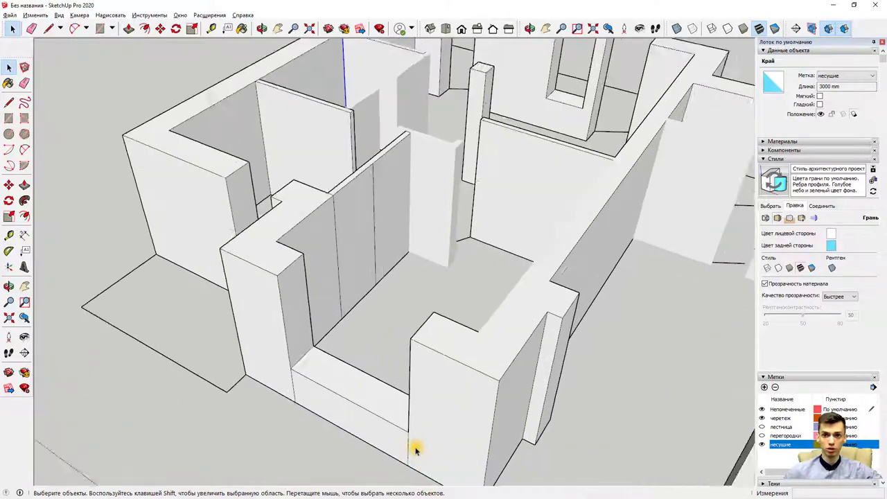
{"action": "scroll", "coordinate": [416, 451], "scroll_direction": "up", "scroll_amount": 1}
{"action": "left_click", "coordinate": [411, 449]}
{"action": "left_click", "coordinate": [408, 450]}
{"action": "left_click", "coordinate": [407, 451]}
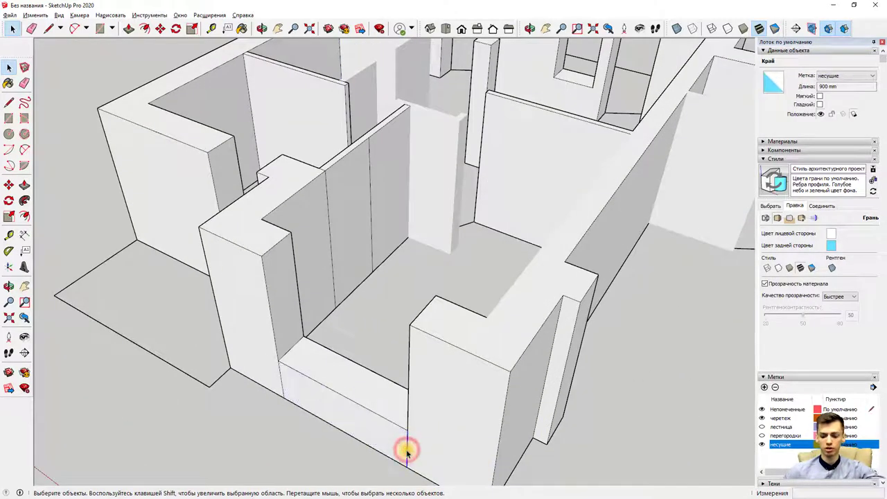
{"action": "left_click", "coordinate": [281, 391]}
{"action": "left_click", "coordinate": [278, 390]}
{"action": "left_click", "coordinate": [281, 391]}
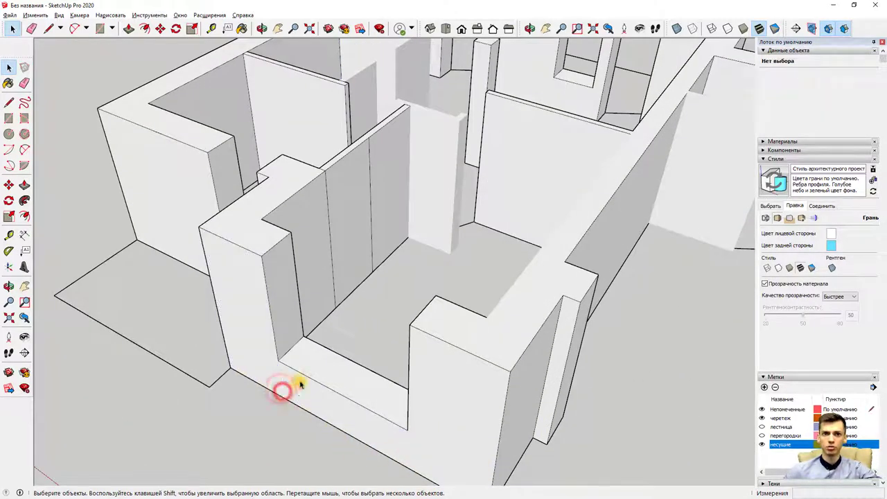
{"action": "scroll", "coordinate": [299, 385], "scroll_direction": "down", "scroll_amount": 5}
{"action": "mouse_move", "coordinate": [406, 367]}
{"action": "middle_mouse_down"}
{"action": "mouse_move", "coordinate": [464, 337]}
{"action": "mouse_move", "coordinate": [174, 340]}
{"action": "middle_mouse_up"}
{"action": "scroll", "coordinate": [251, 352], "scroll_direction": "down", "scroll_amount": 2}
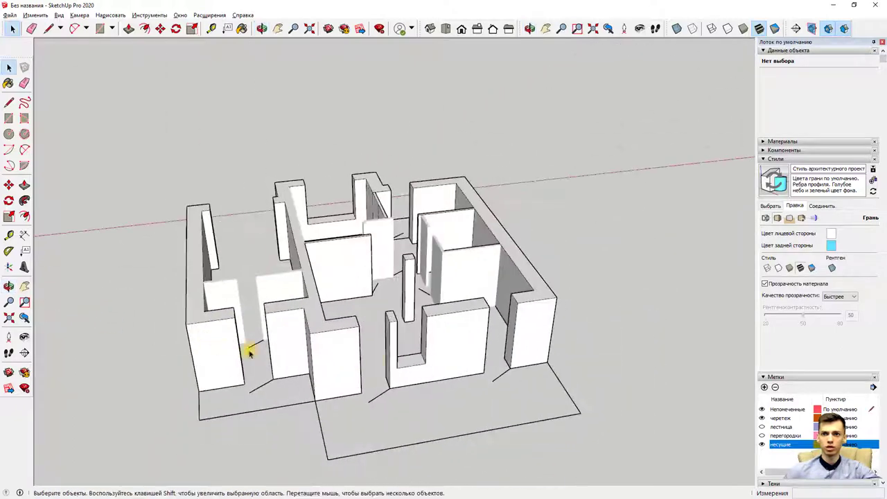
{"action": "scroll", "coordinate": [467, 362], "scroll_direction": "up", "scroll_amount": 3}
{"action": "scroll", "coordinate": [446, 389], "scroll_direction": "down", "scroll_amount": 2}
{"action": "scroll", "coordinate": [445, 388], "scroll_direction": "down", "scroll_amount": 1}
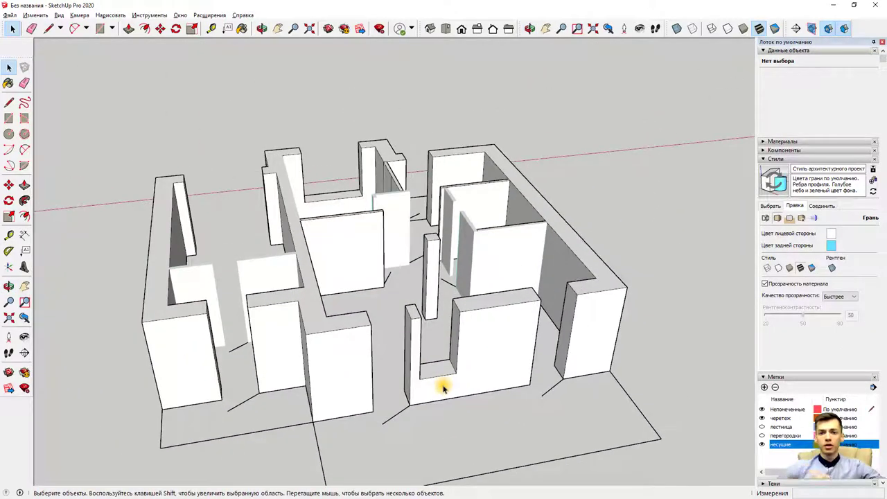